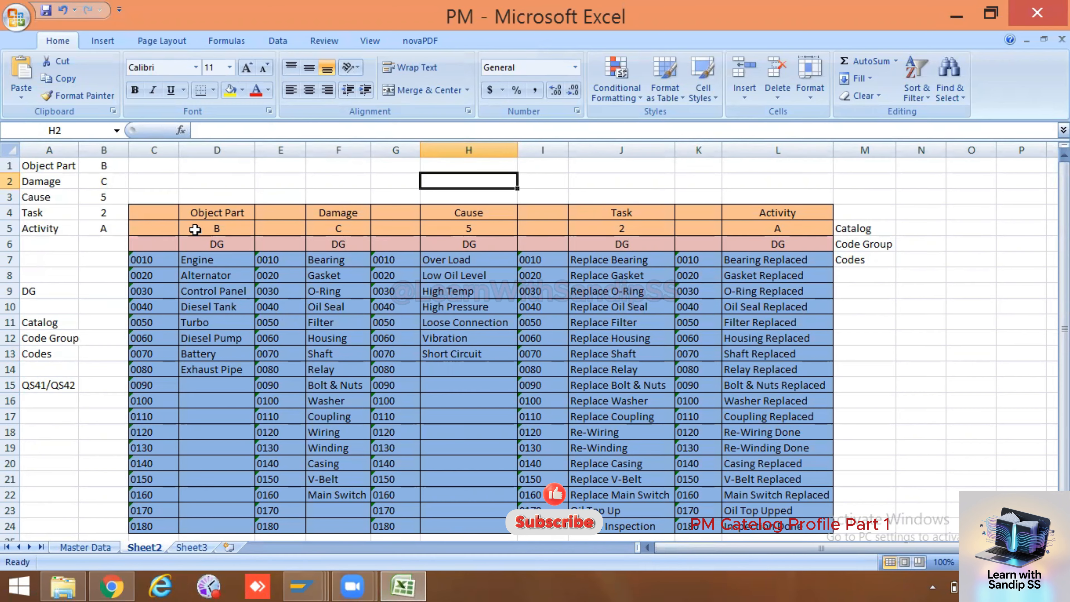
Widen column A slightly and examine the DG code group of the Object Part, Damage, Cause, Task and Activity catalogs
click(221, 243)
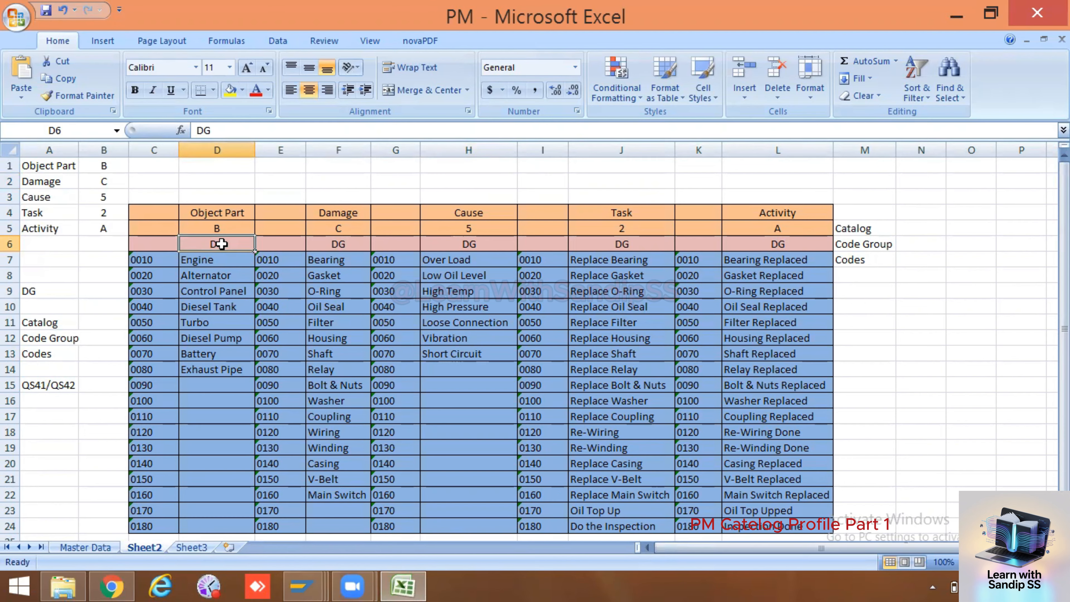
drag(78, 149, 82, 149)
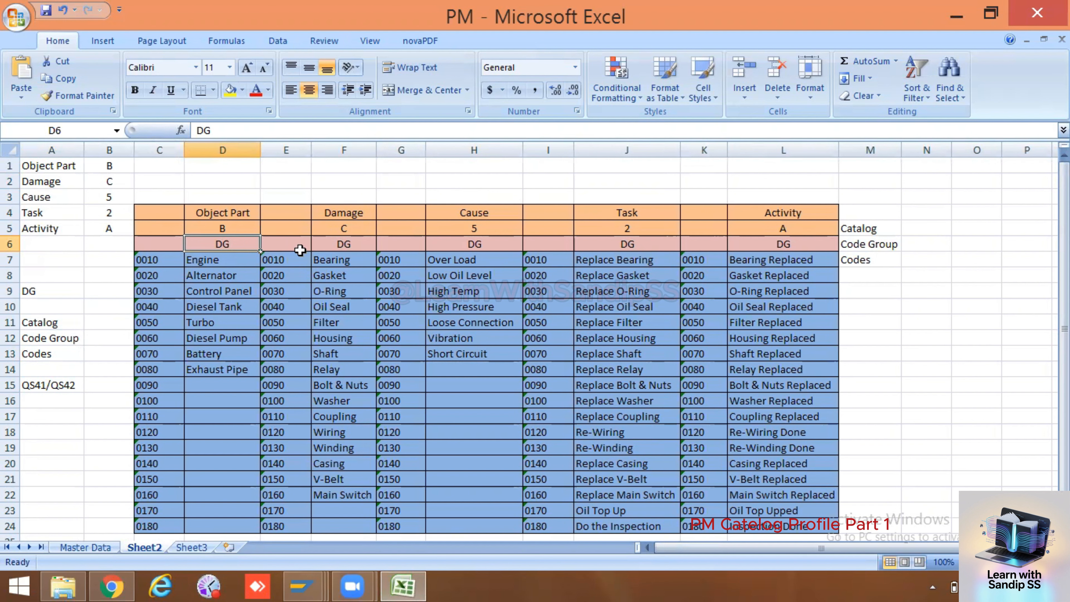
click(335, 244)
click(447, 244)
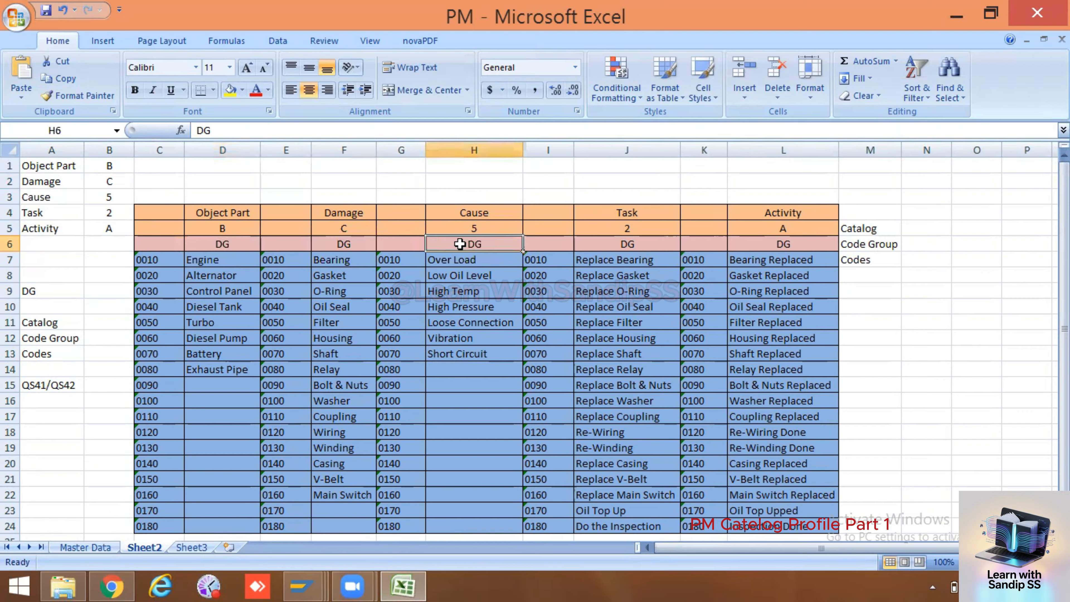
click(604, 249)
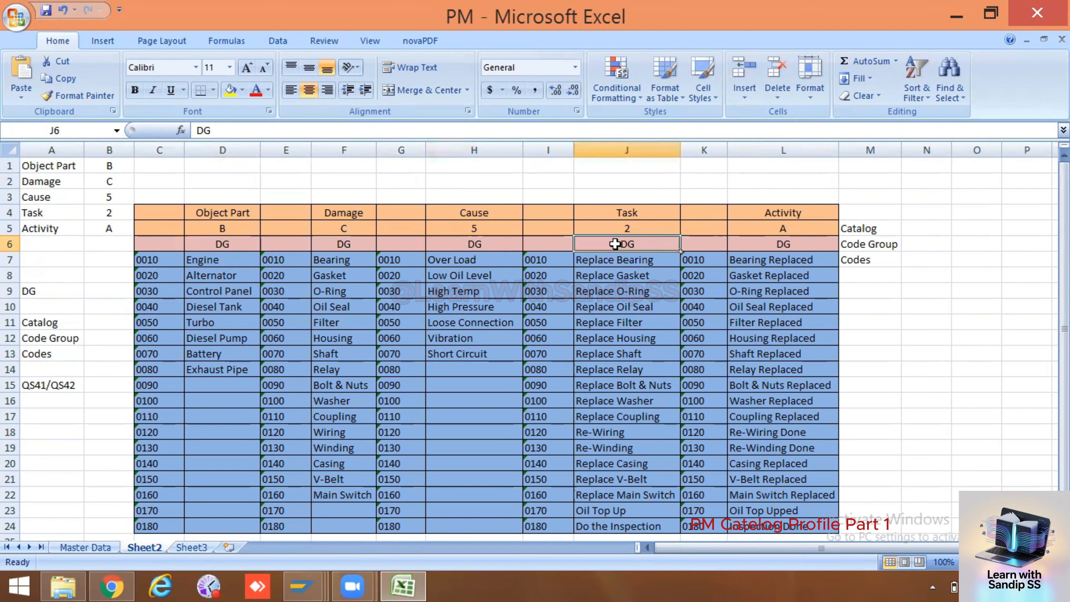
click(740, 243)
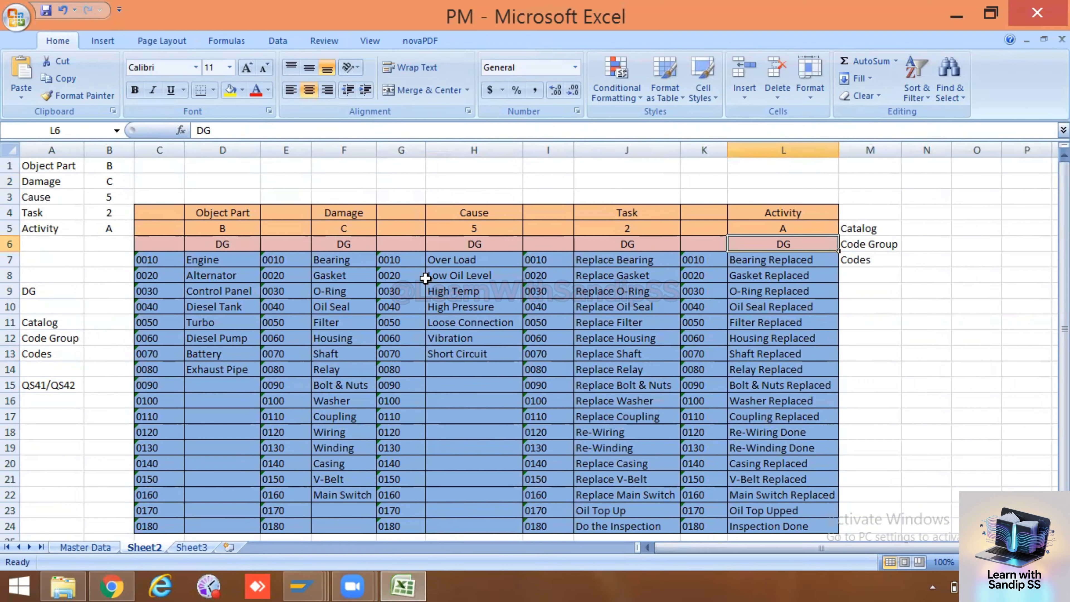
Examine the Object Part codes in column D, including Engine, Alternator and Control Panel
click(242, 261)
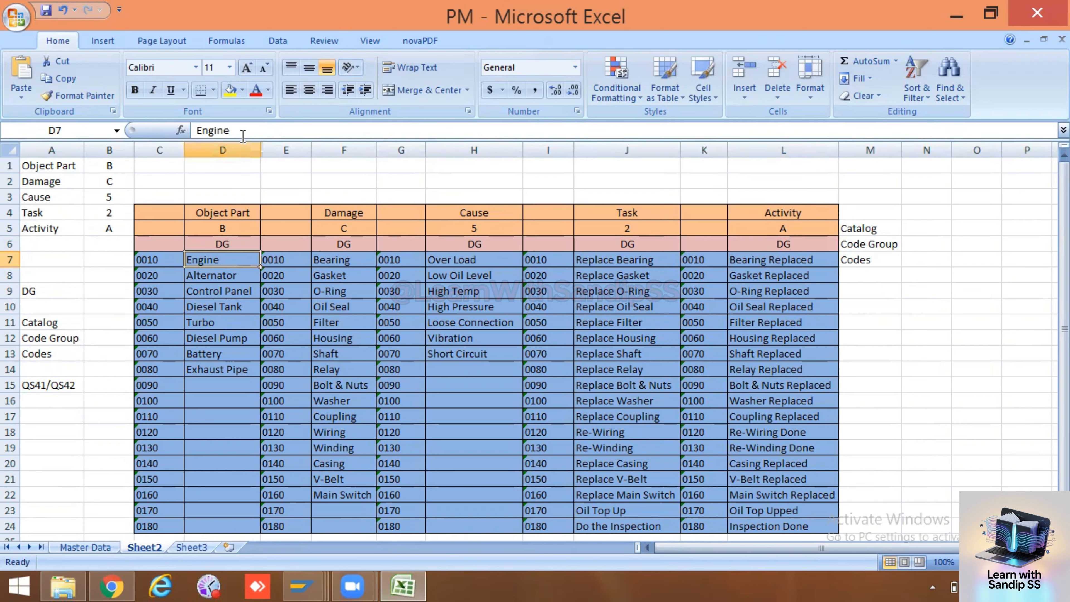
click(240, 145)
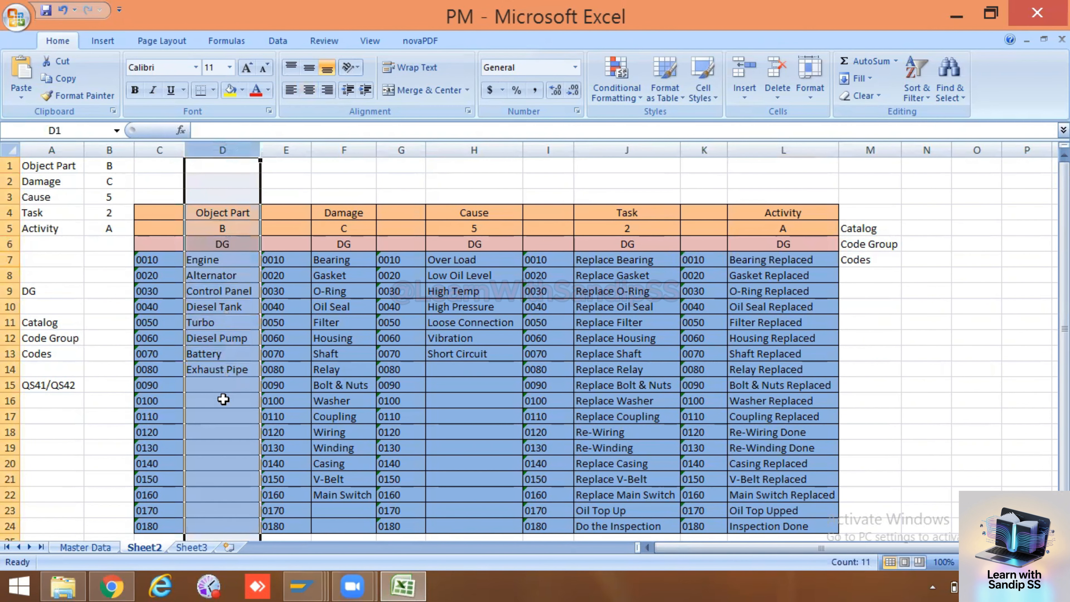
click(245, 257)
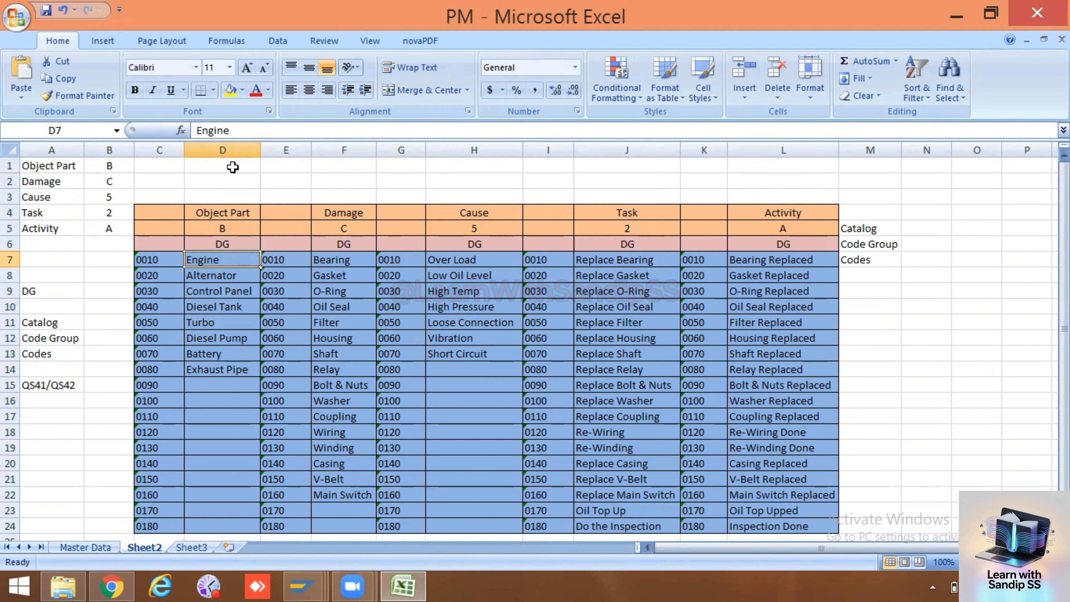
click(240, 143)
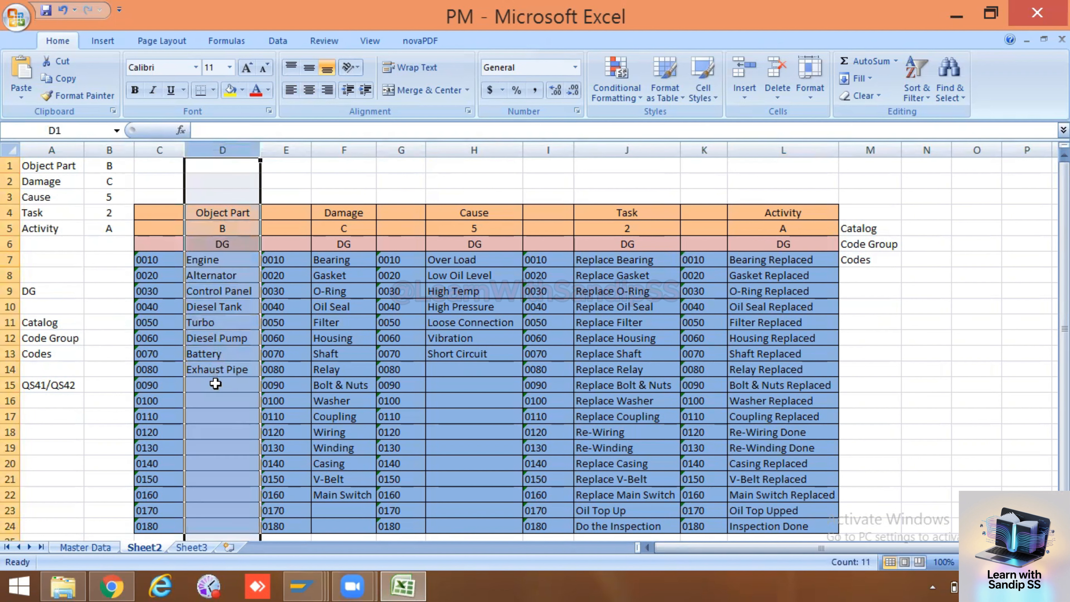
click(230, 261)
click(229, 276)
click(229, 291)
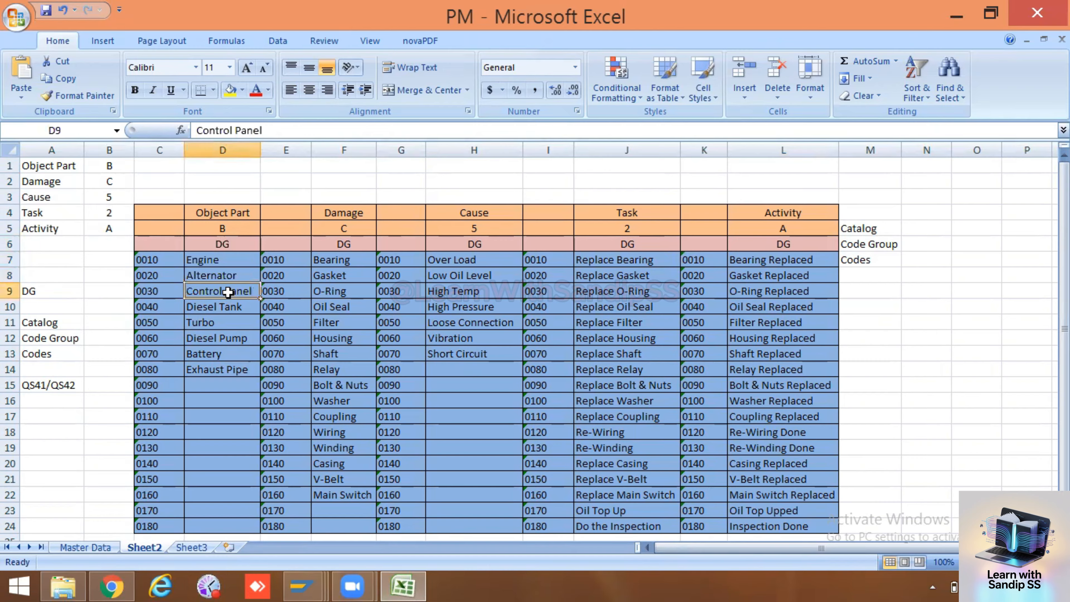
click(228, 263)
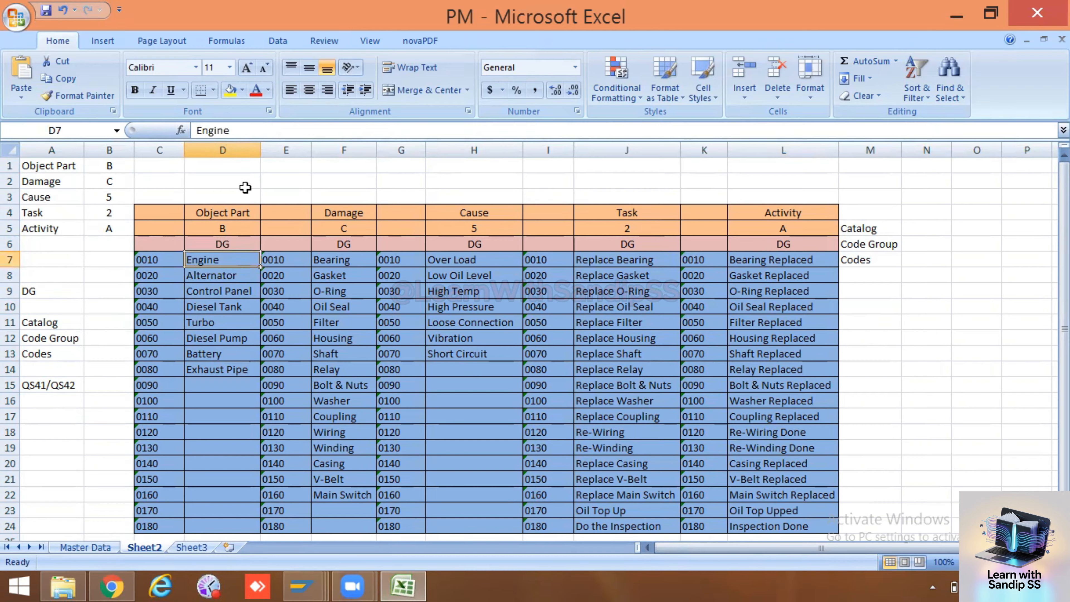
click(249, 145)
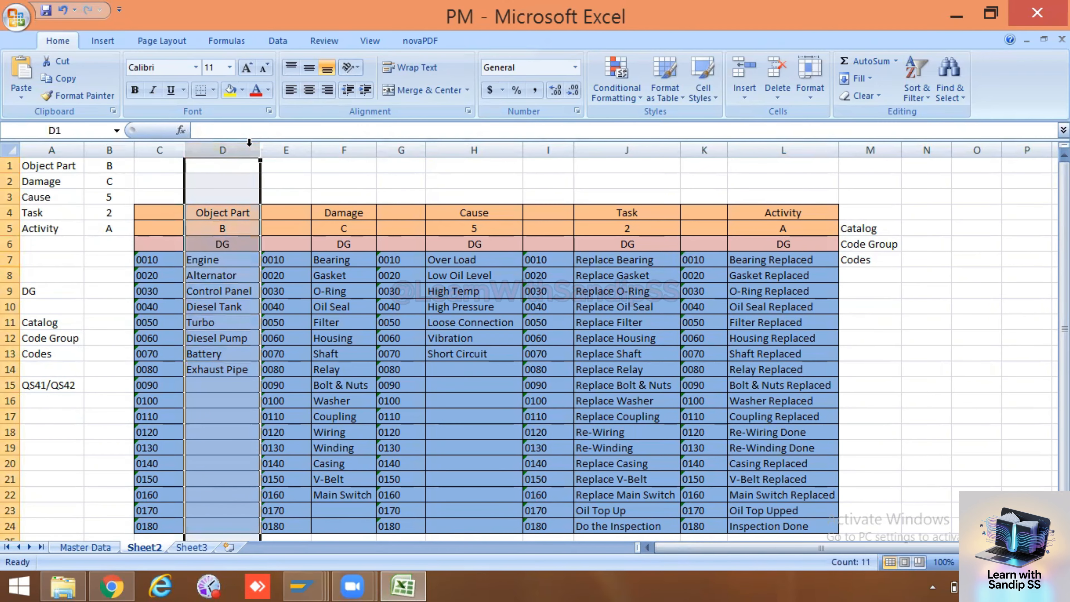
Examine the Damage codes in column F, from Bearing and Gasket down to V-Belt and Main Switch
click(357, 148)
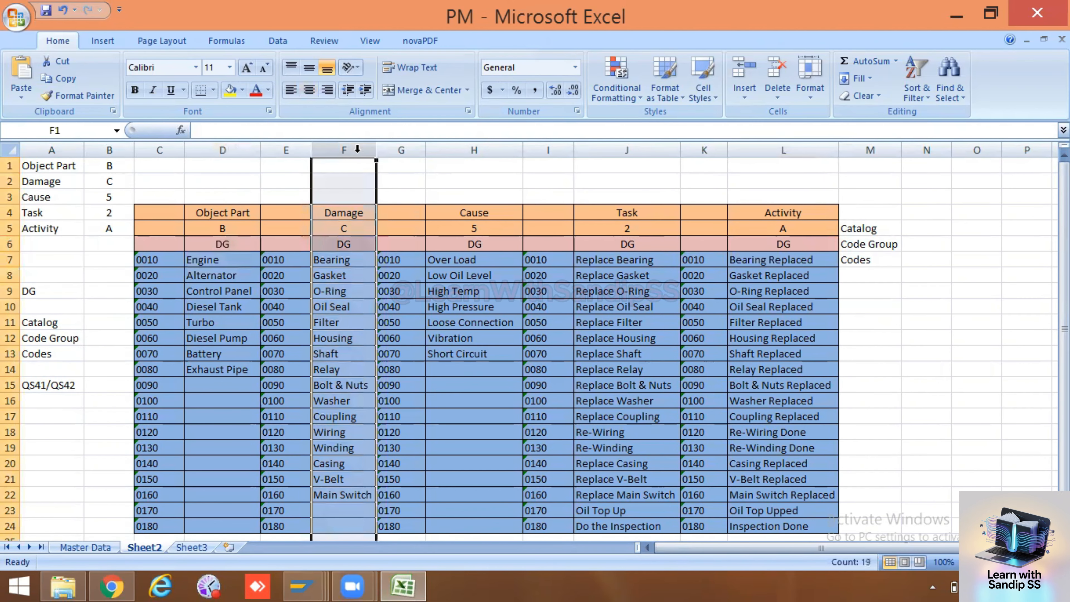
click(357, 260)
click(355, 274)
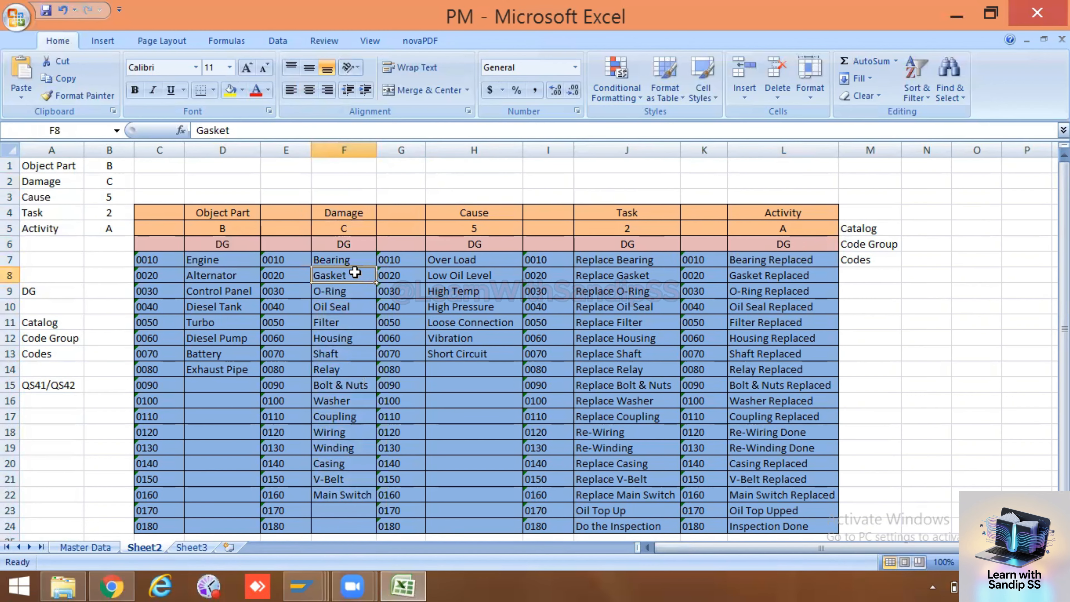
click(358, 300)
click(352, 323)
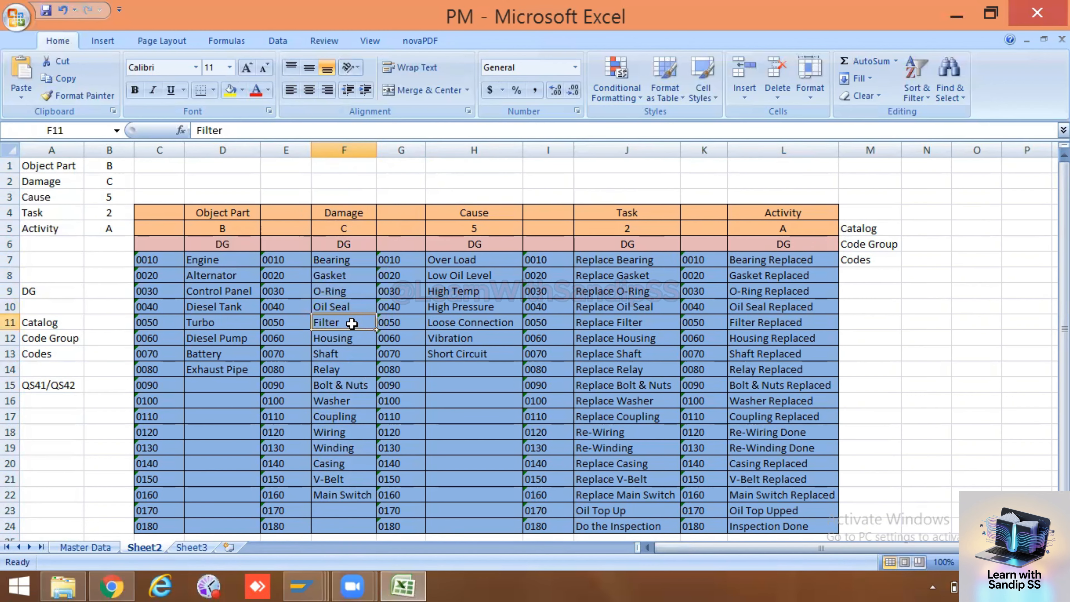
click(353, 415)
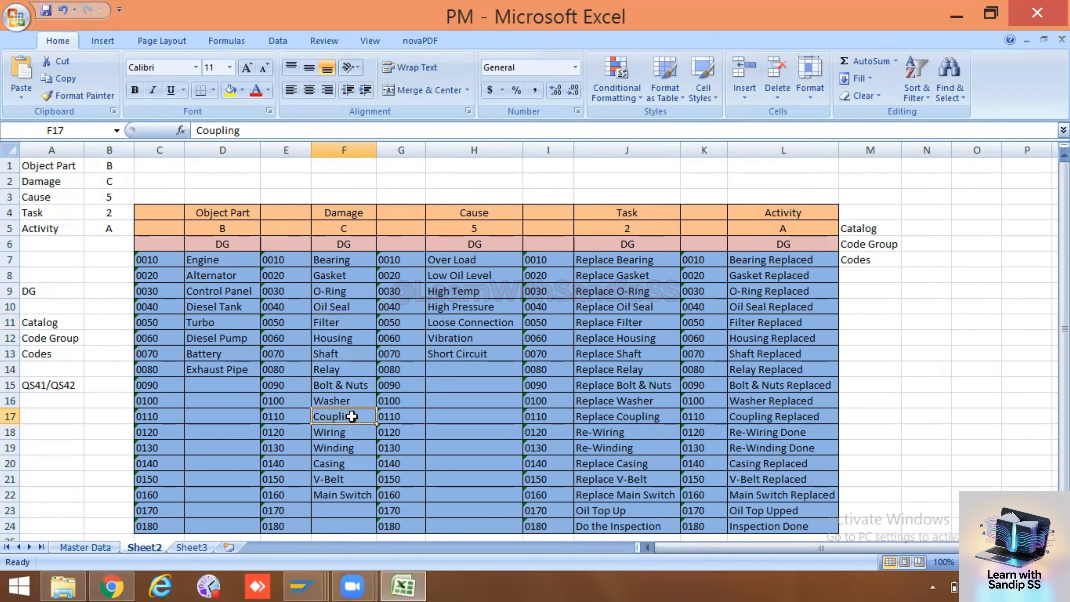
click(351, 401)
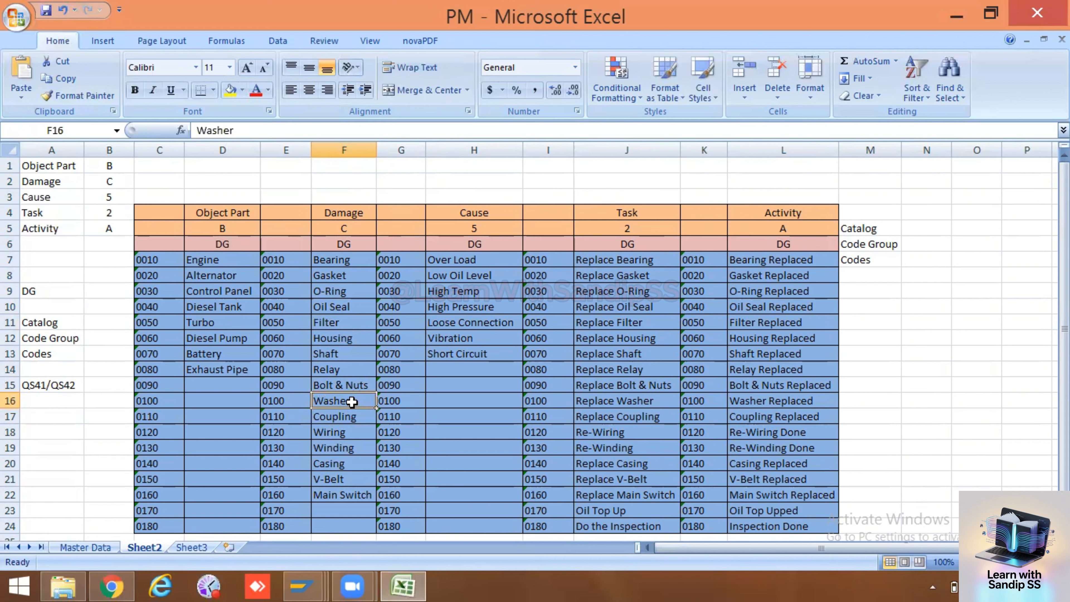
click(352, 385)
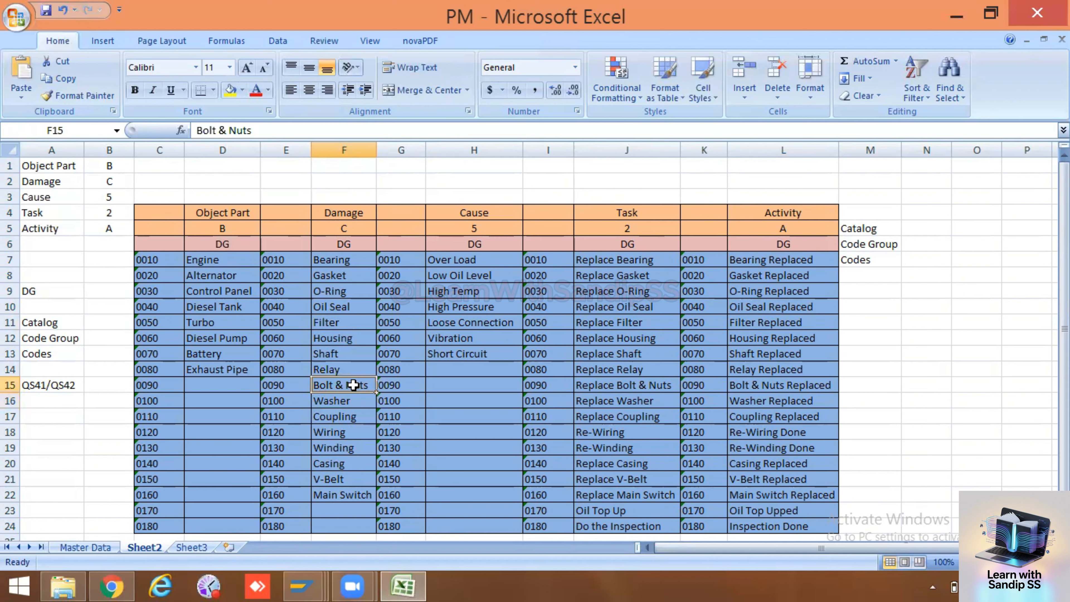
click(338, 460)
click(348, 479)
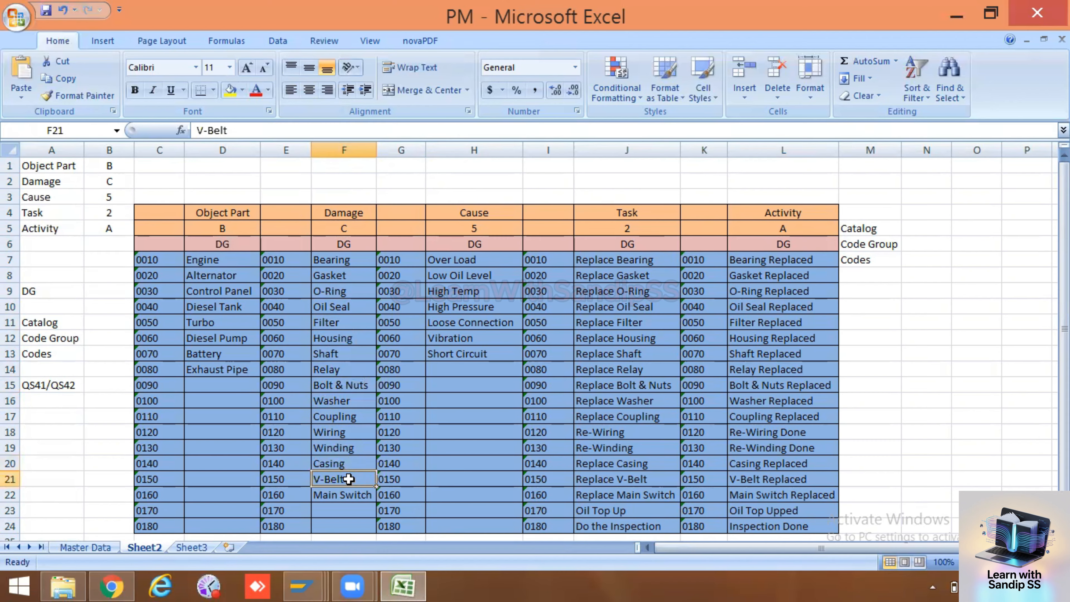
click(345, 500)
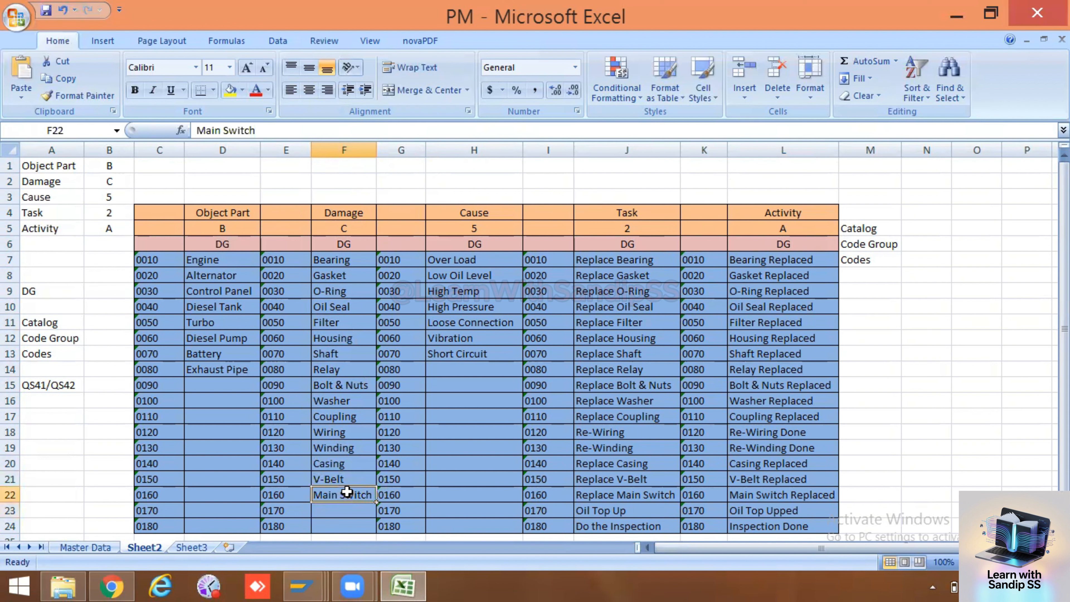
click(357, 146)
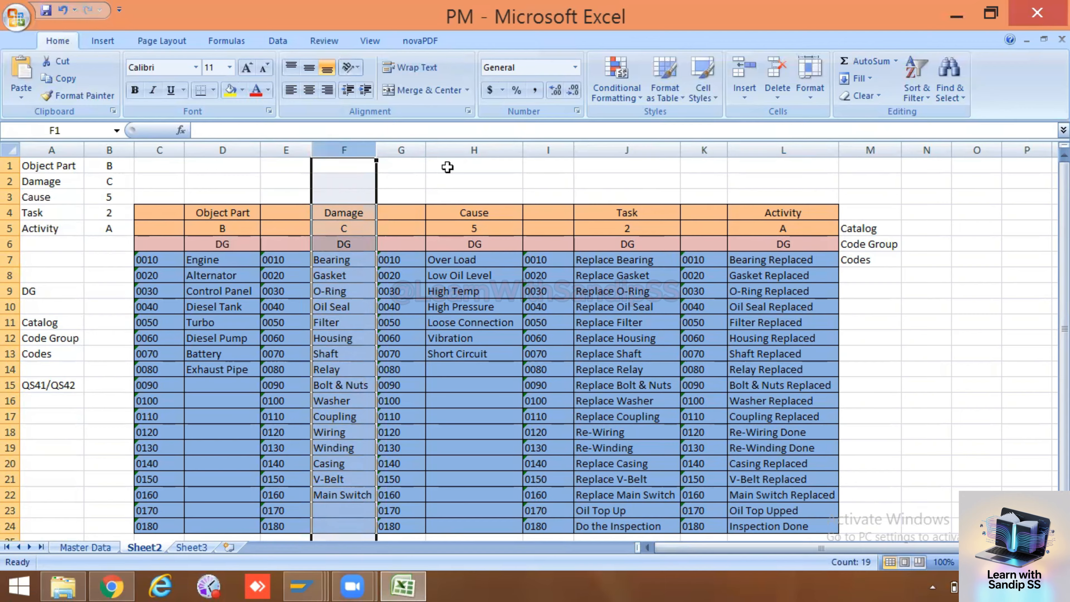
Examine the Cause codes in column H, from Over Load down to Short Circuit
click(495, 148)
click(486, 262)
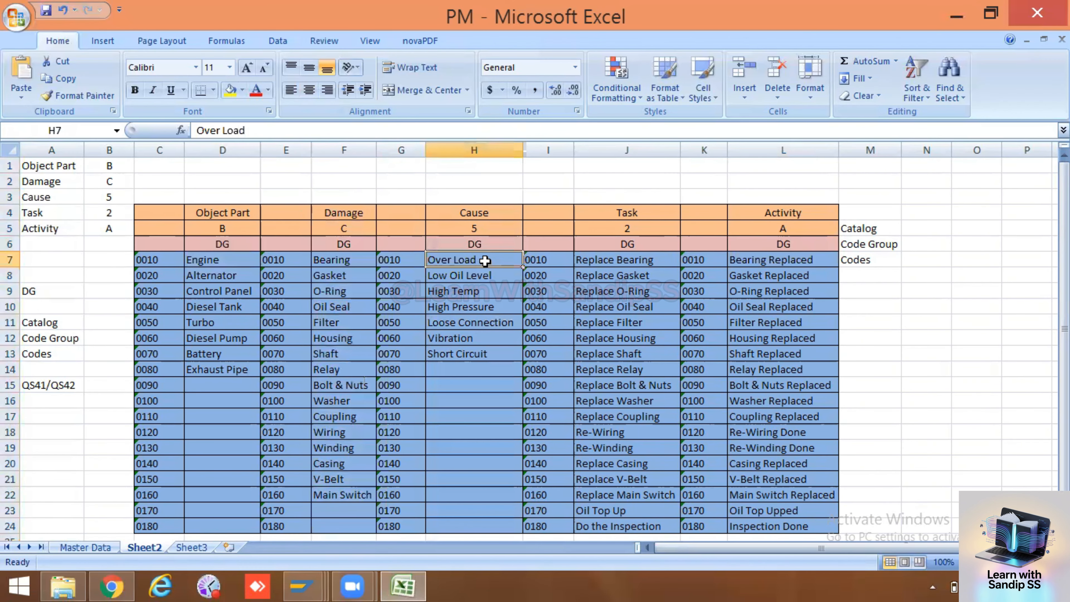
click(493, 275)
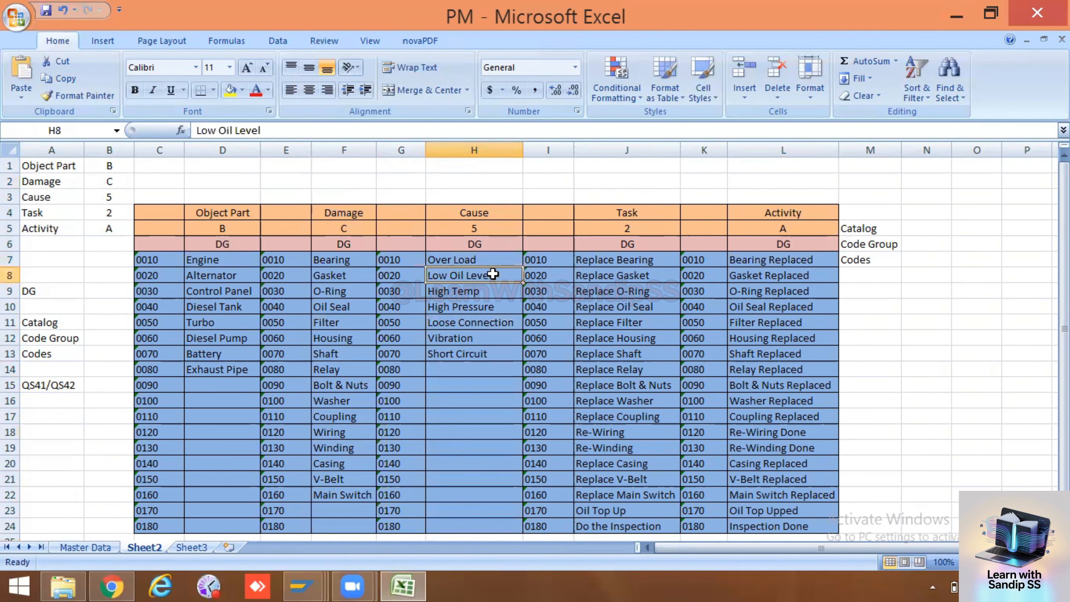
click(484, 288)
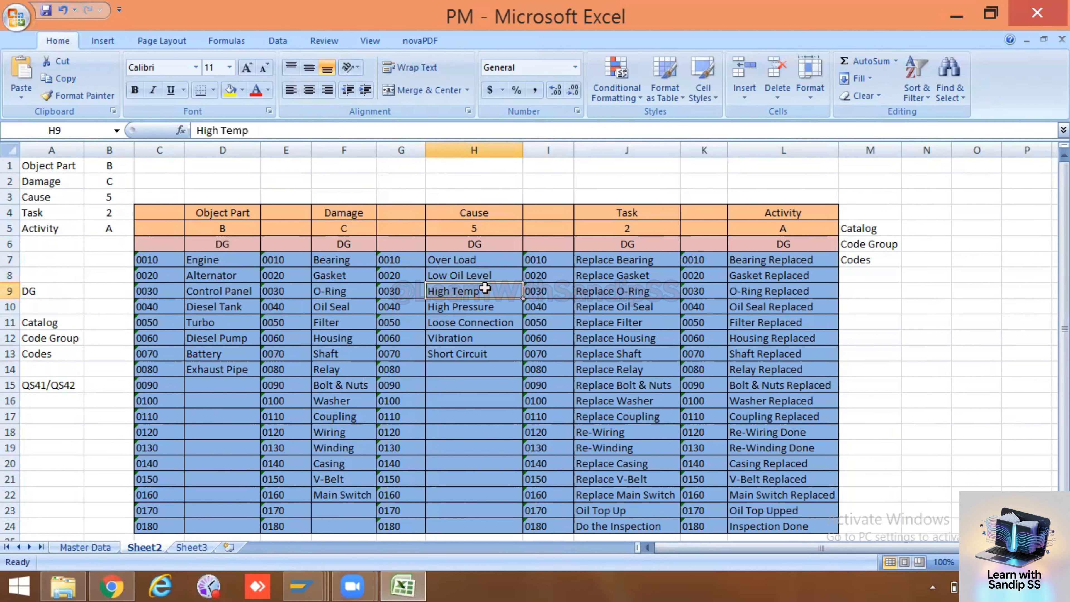
click(488, 306)
click(493, 320)
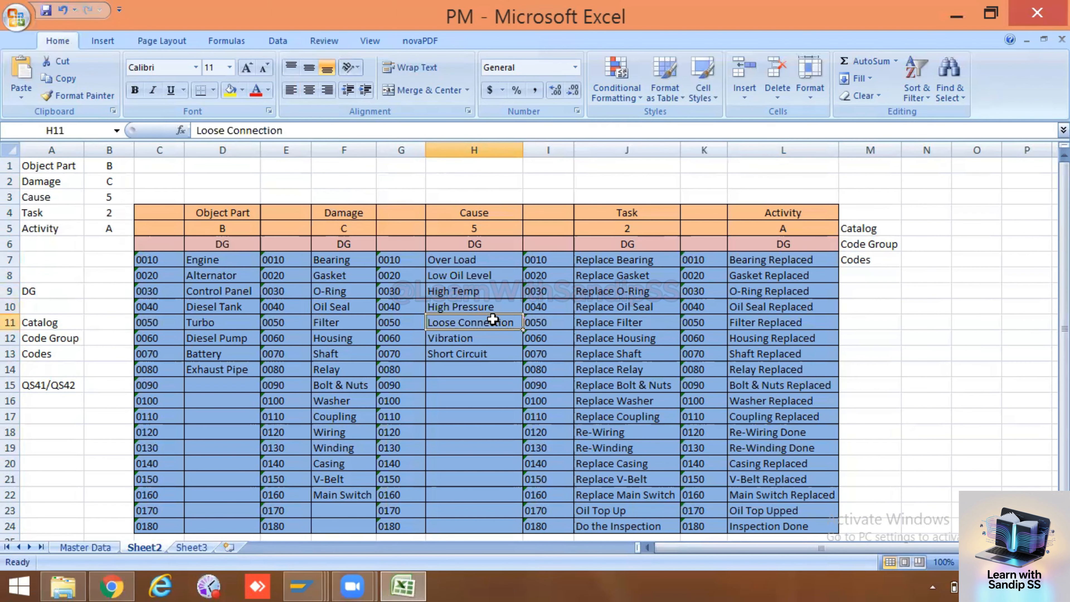
click(486, 338)
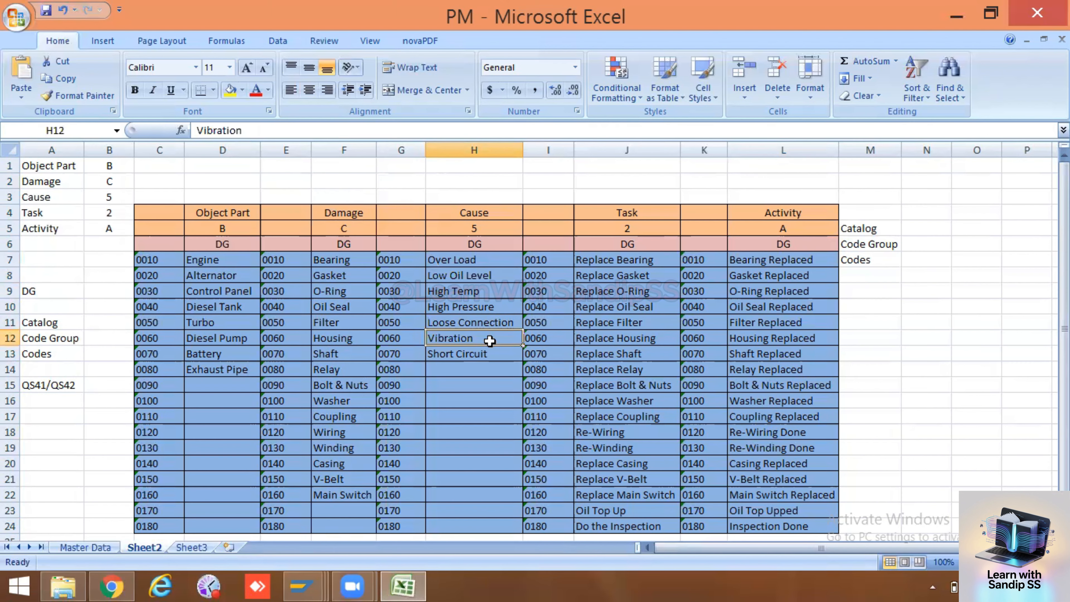
click(495, 350)
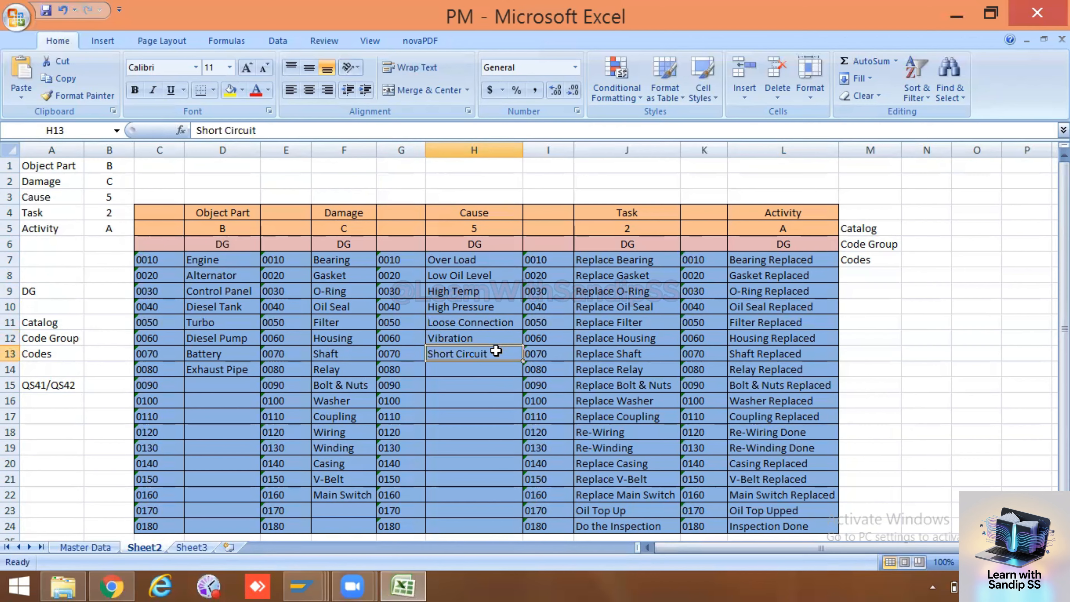
click(480, 149)
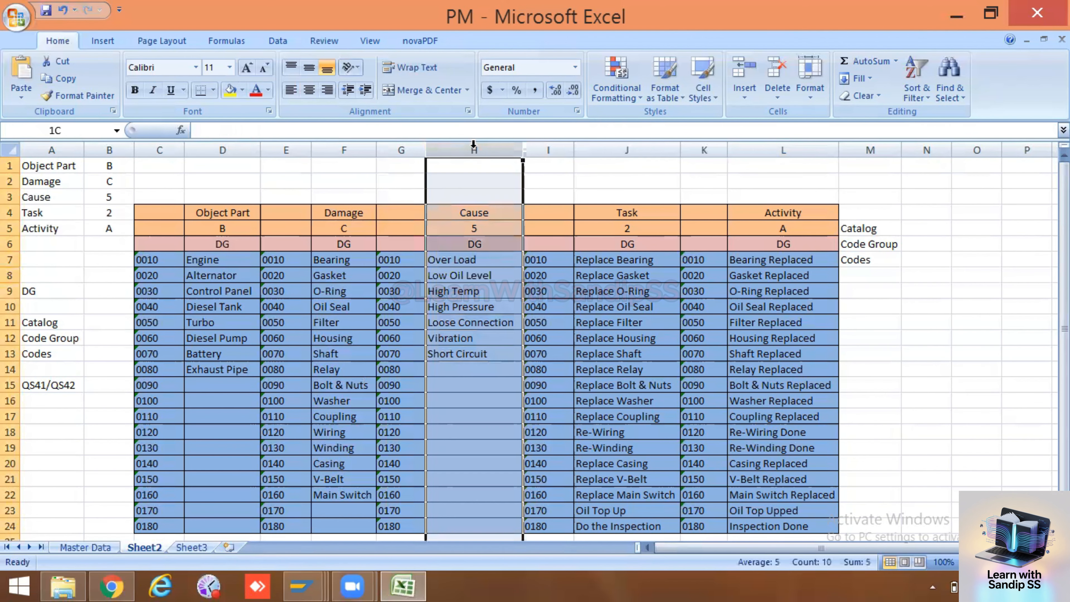
Compare the Task codes in column J with the Activity codes in column L, including Oil Top Up and Bearing Replaced
click(615, 150)
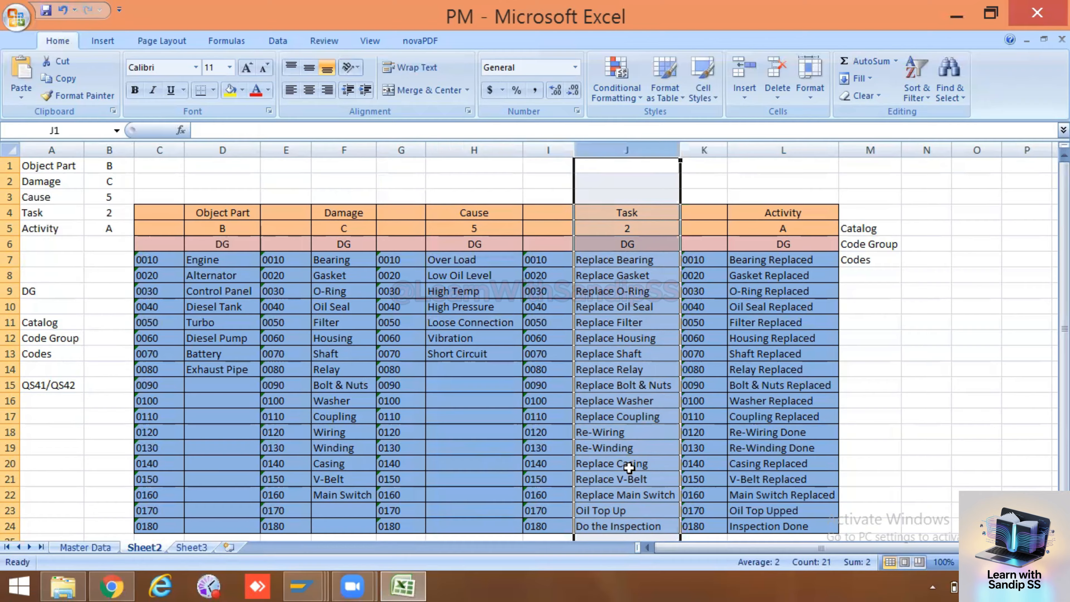
click(622, 509)
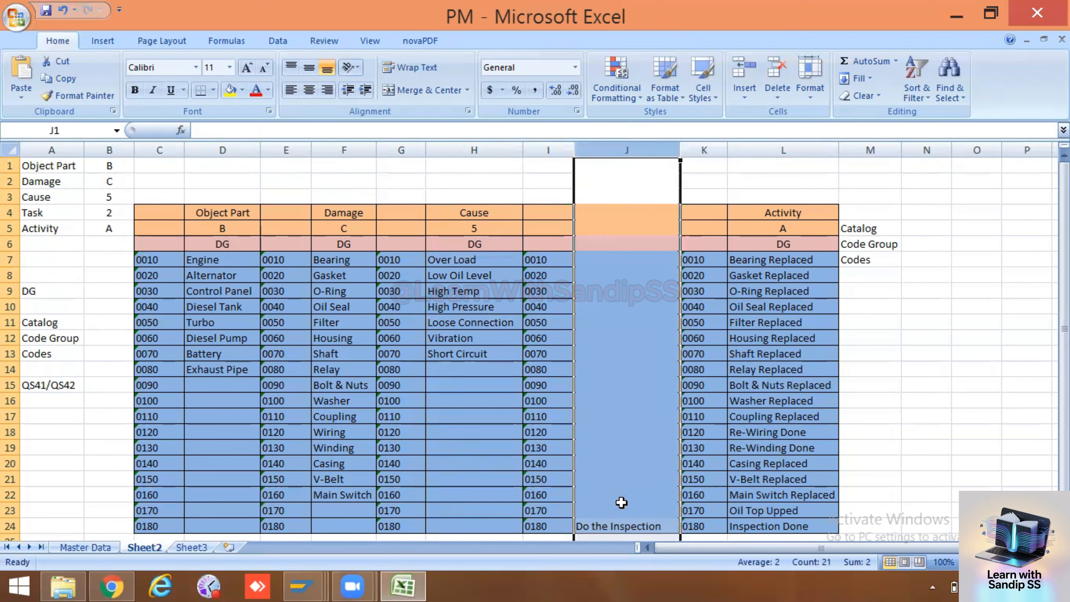
click(622, 147)
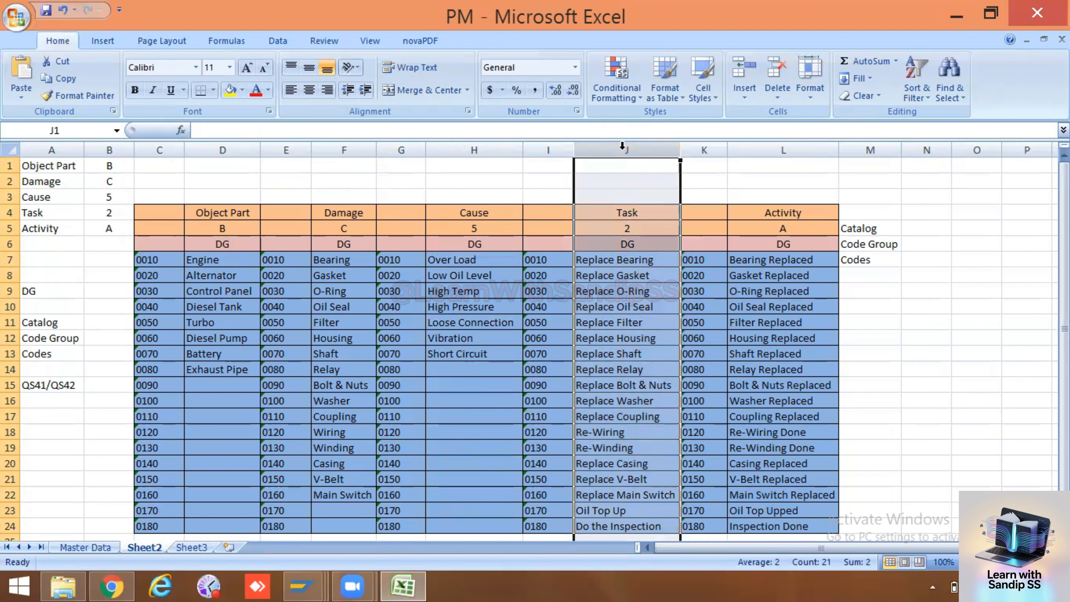
click(764, 148)
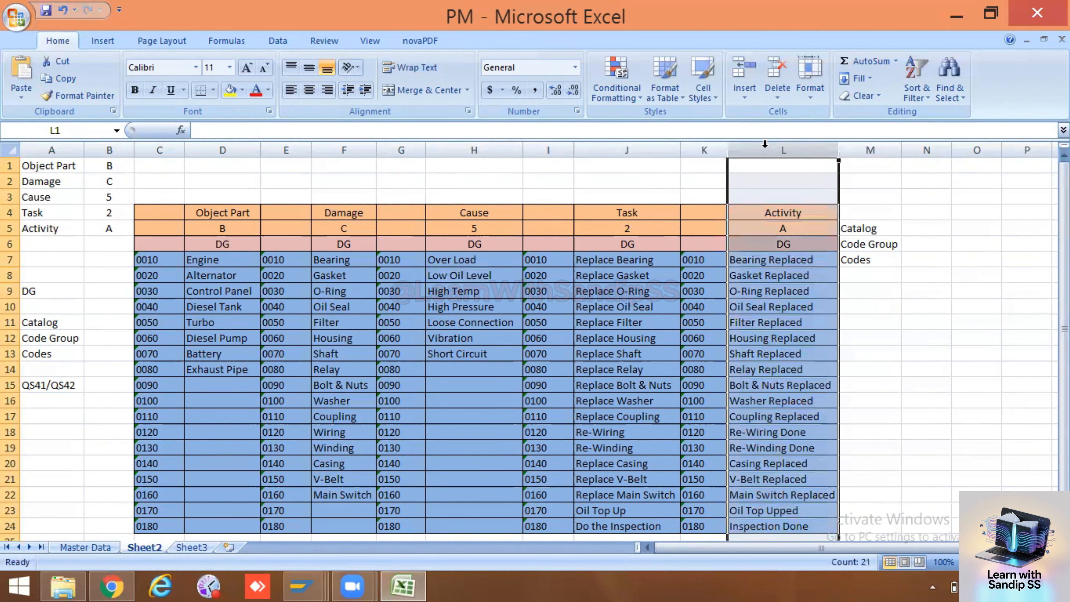
click(753, 261)
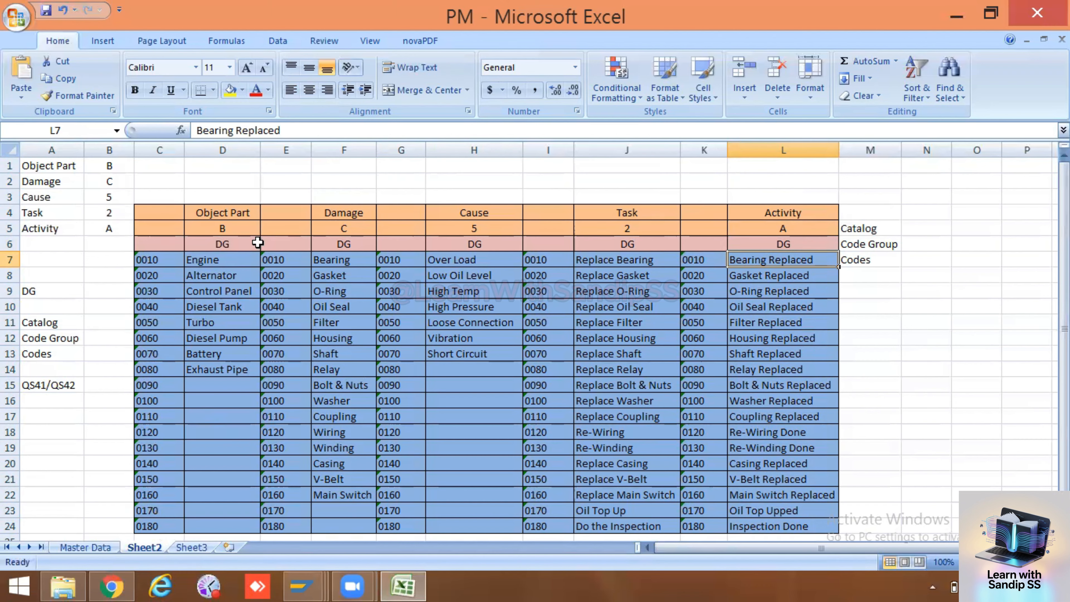
Enter the title "Catelog Profile" in cell F1 and widen column F to fit it
click(358, 163)
double_click(358, 162)
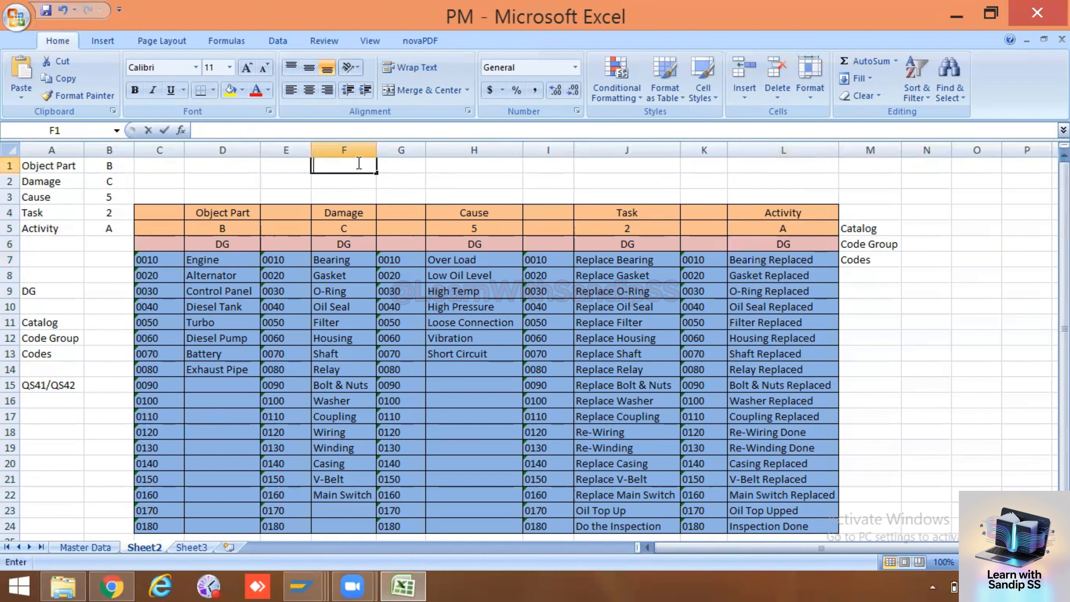
text(Ca)
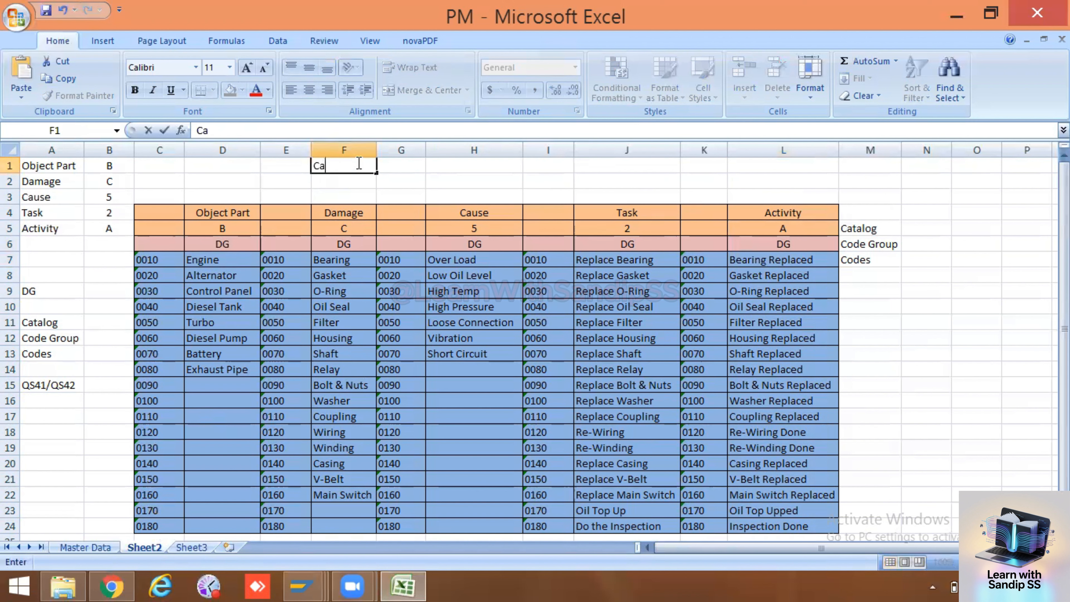
text(telog Profile)
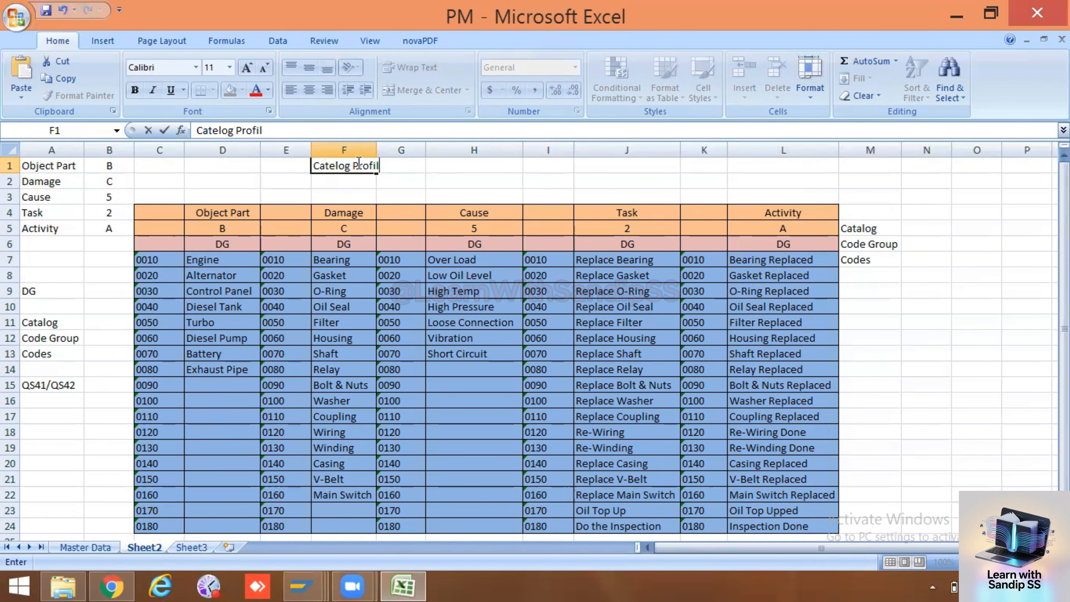
drag(374, 147, 390, 147)
key(Return)
click(369, 168)
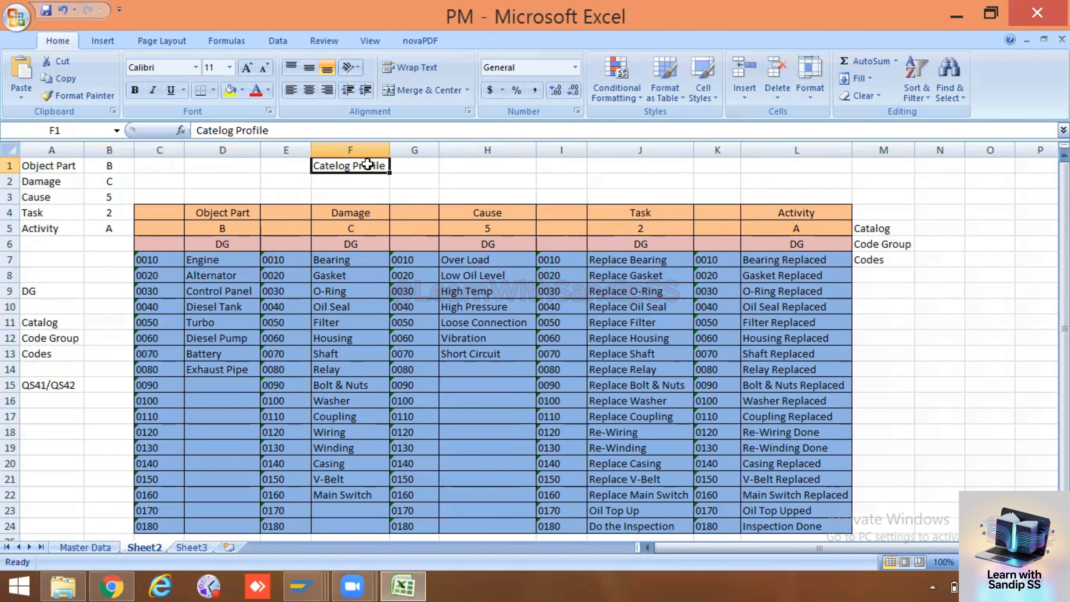
Examine the catalog table from the Object Part catalog and its DG code group across to the Activity codes in column L
click(151, 260)
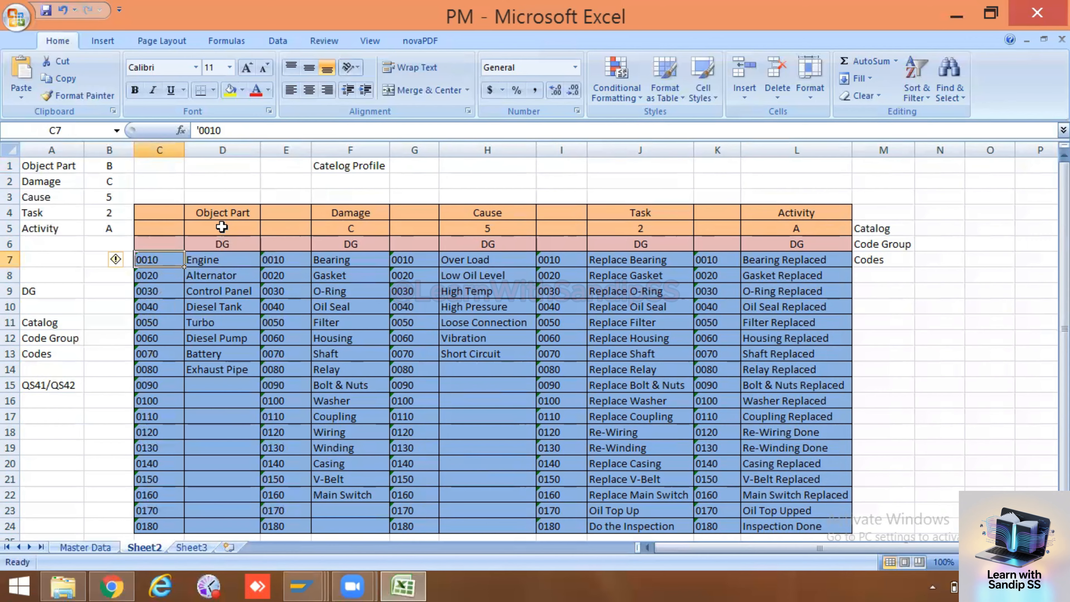
drag(222, 227, 223, 243)
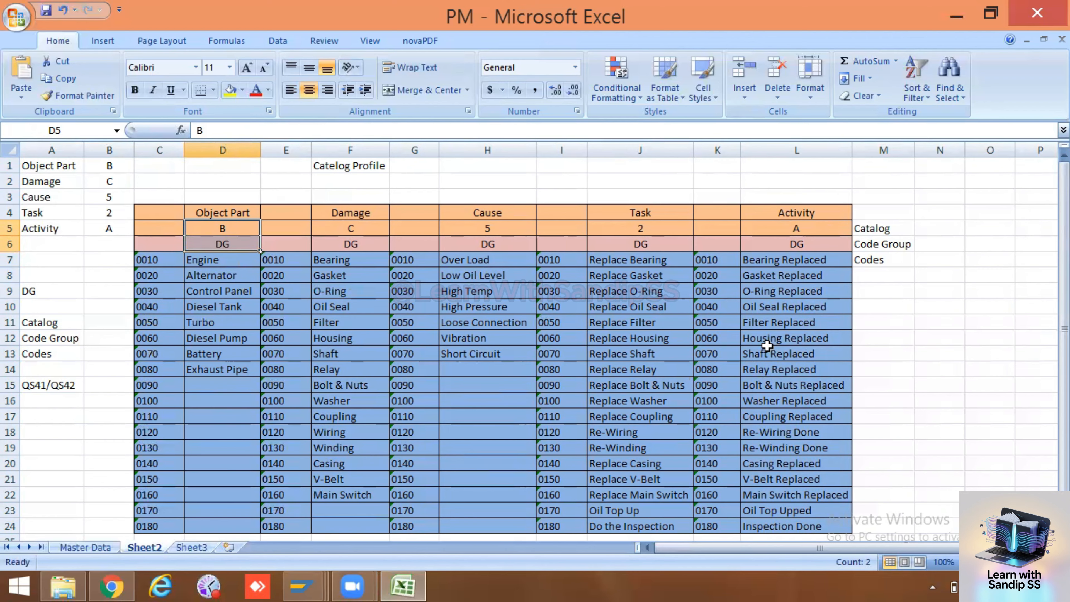
click(772, 291)
click(771, 333)
click(777, 384)
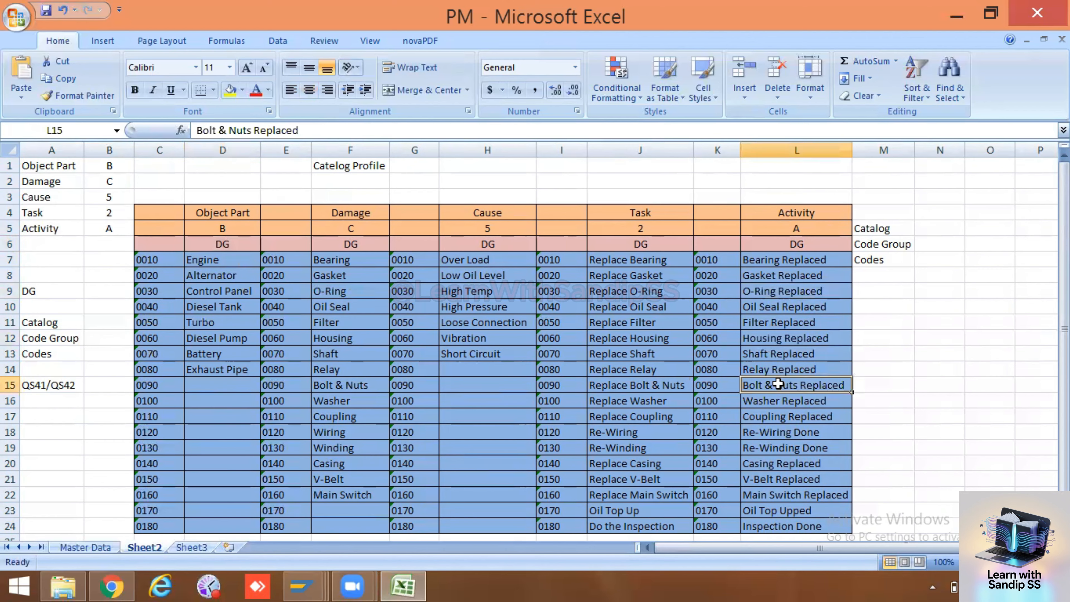
click(776, 418)
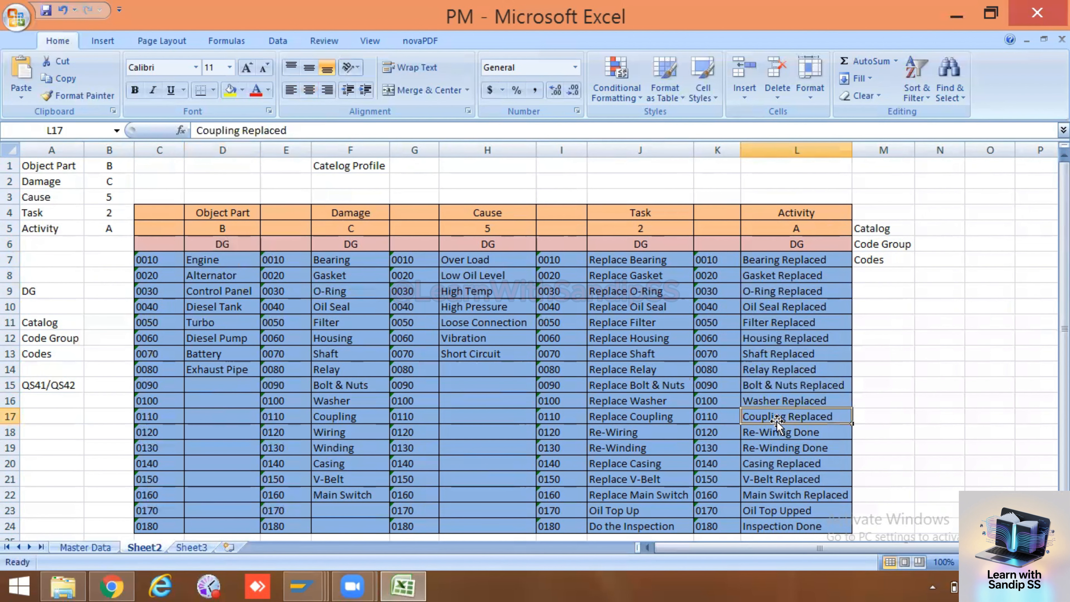
scroll(776, 420, down, 2)
scroll(776, 420, up, 2)
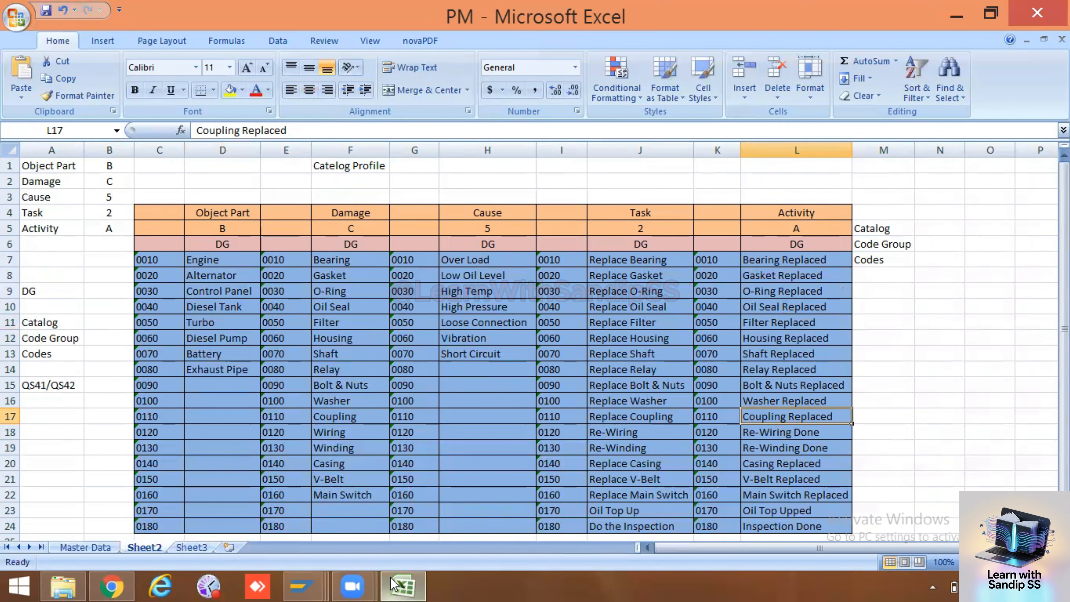
mouse_move(301, 585)
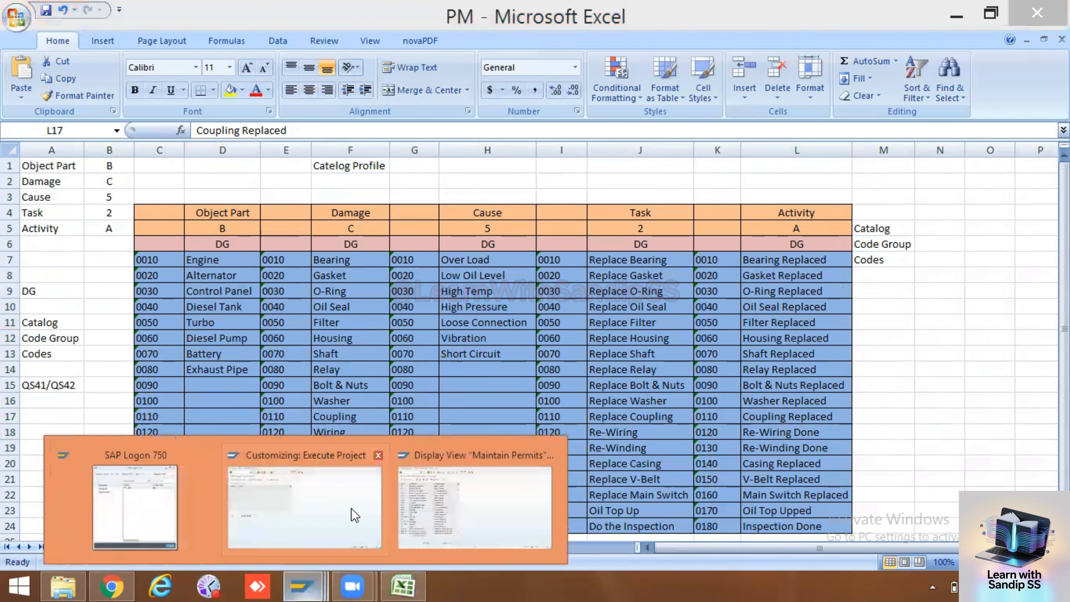
click(363, 501)
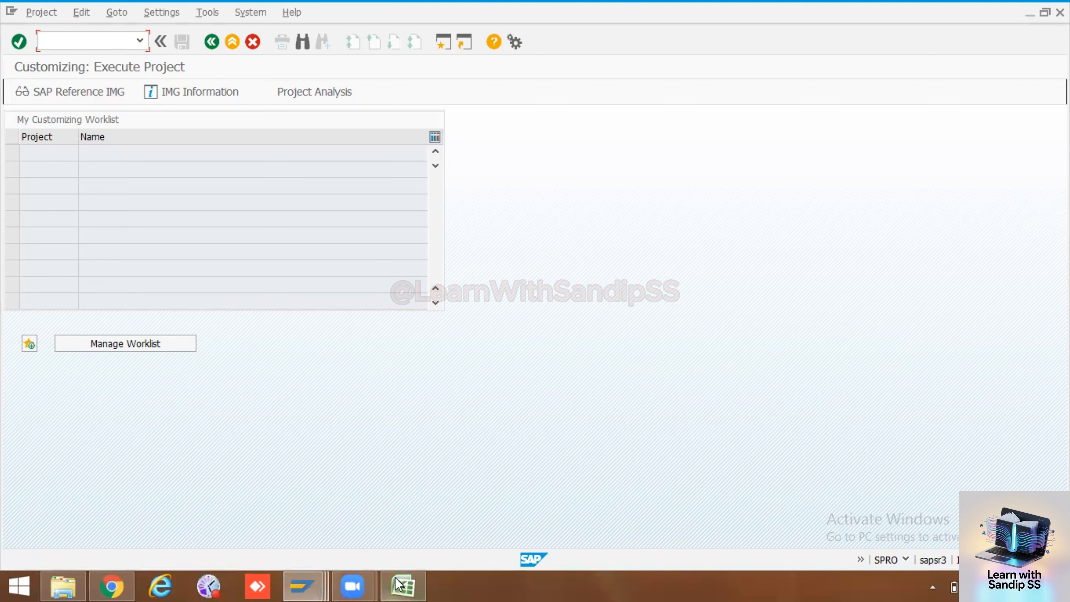
click(403, 586)
click(409, 474)
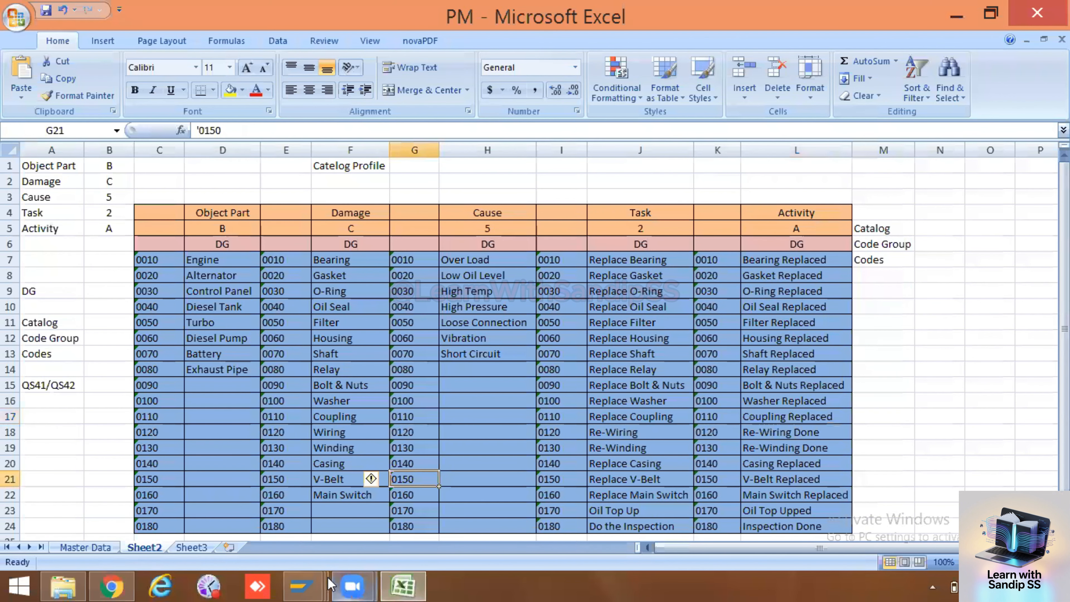
Switch to the SAP session showing Maintain Permits and return to the SAP Easy Access screen
click(301, 586)
click(446, 516)
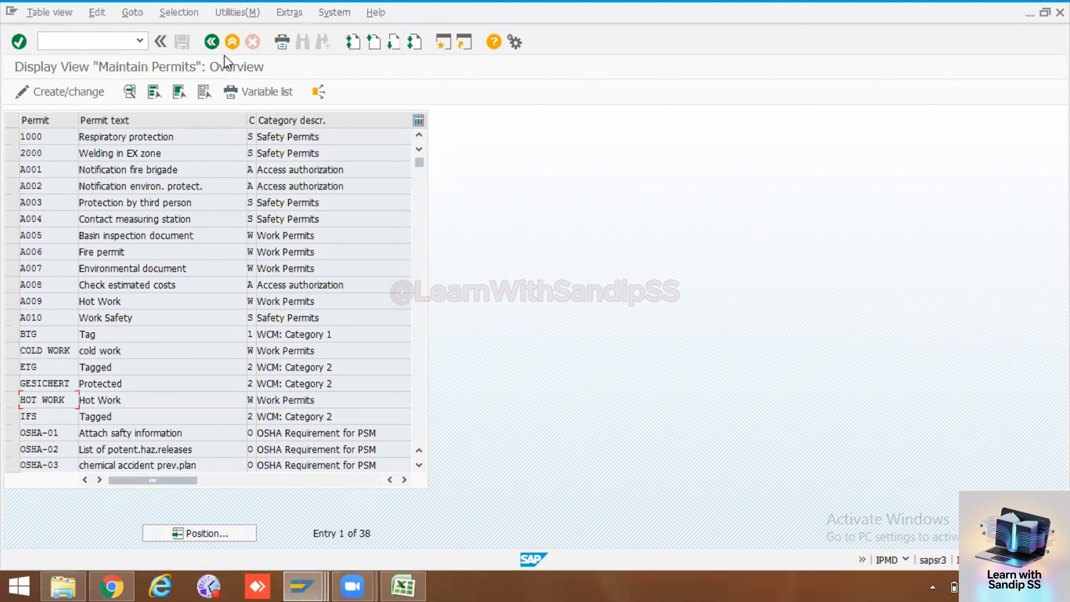
click(211, 42)
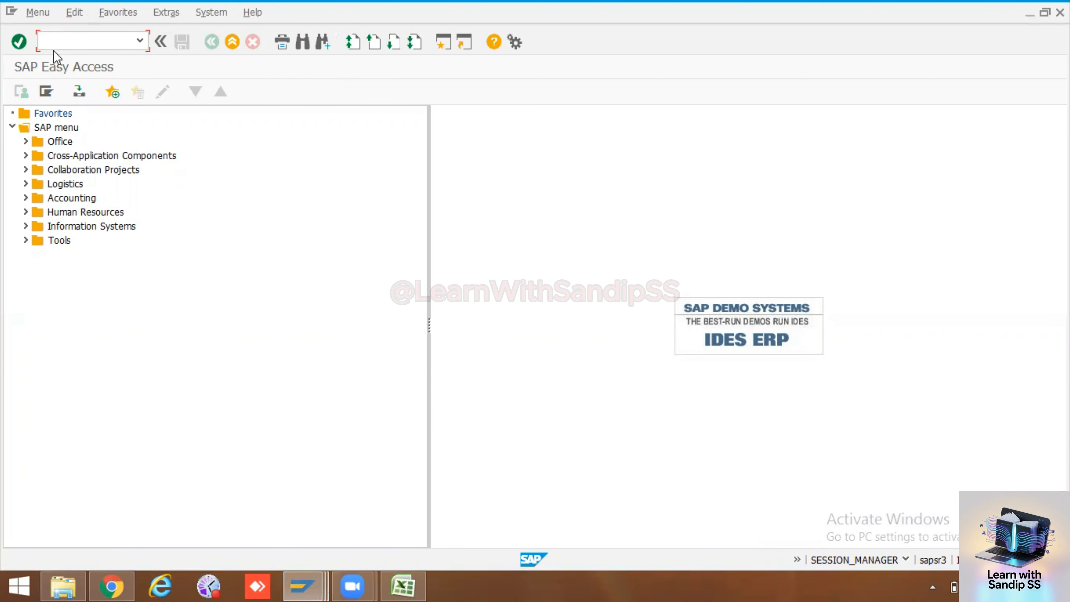
Open the catalog Edit transaction under Logistics, Plant Maintenance, Preventive Maintenance, Work Scheduling, Environment, Catalog
click(26, 183)
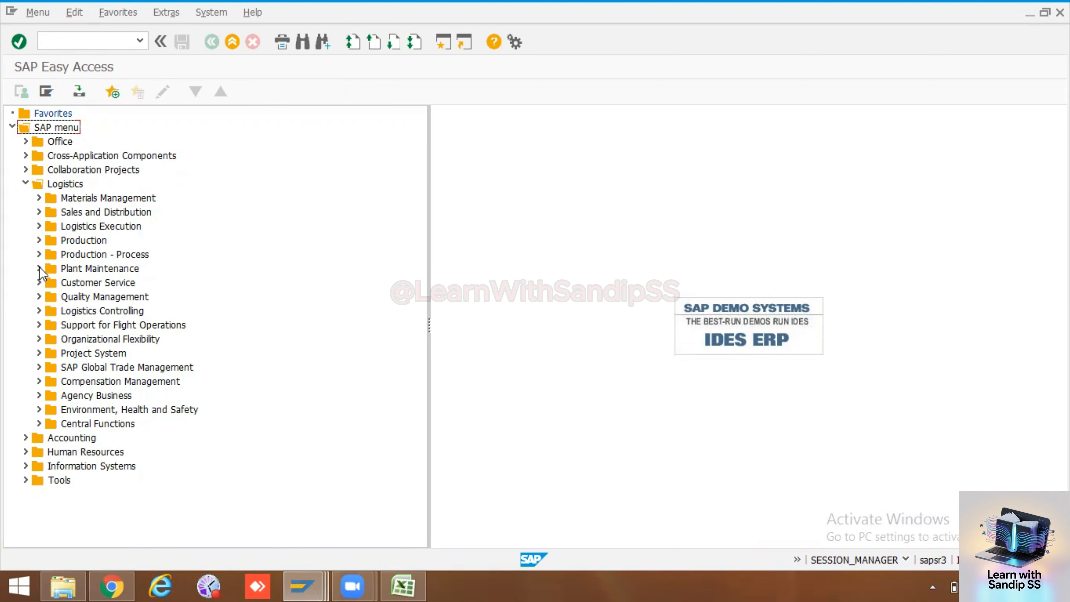
click(39, 268)
click(52, 311)
click(65, 339)
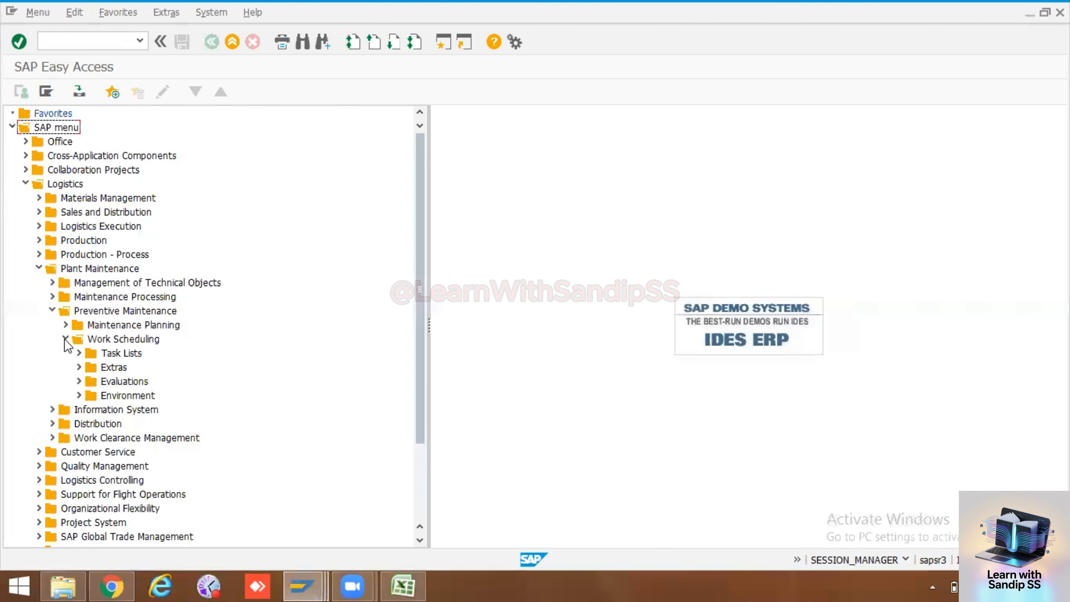
click(78, 395)
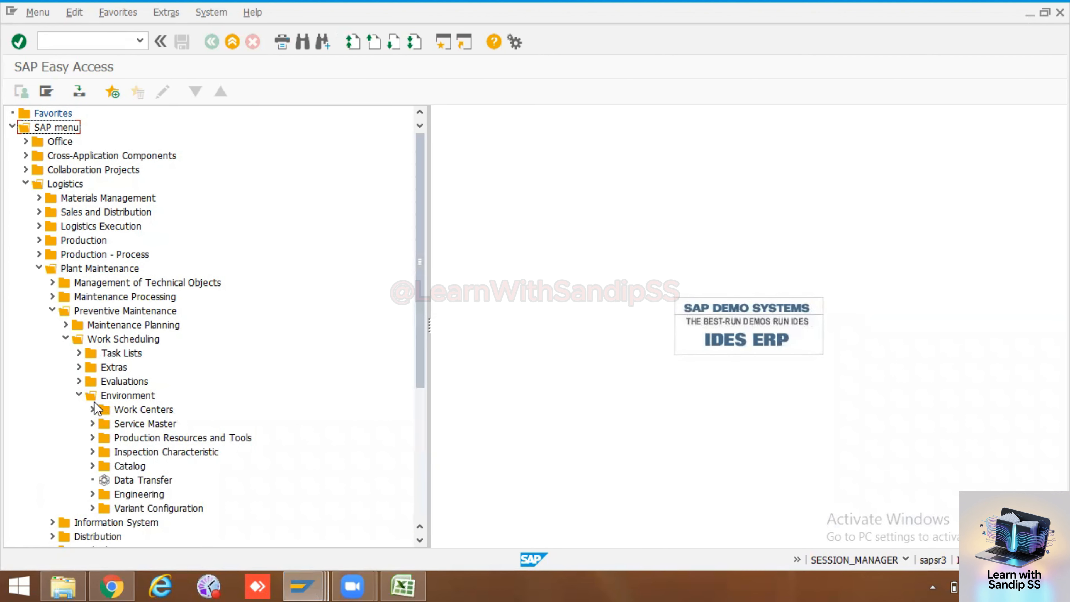
click(91, 465)
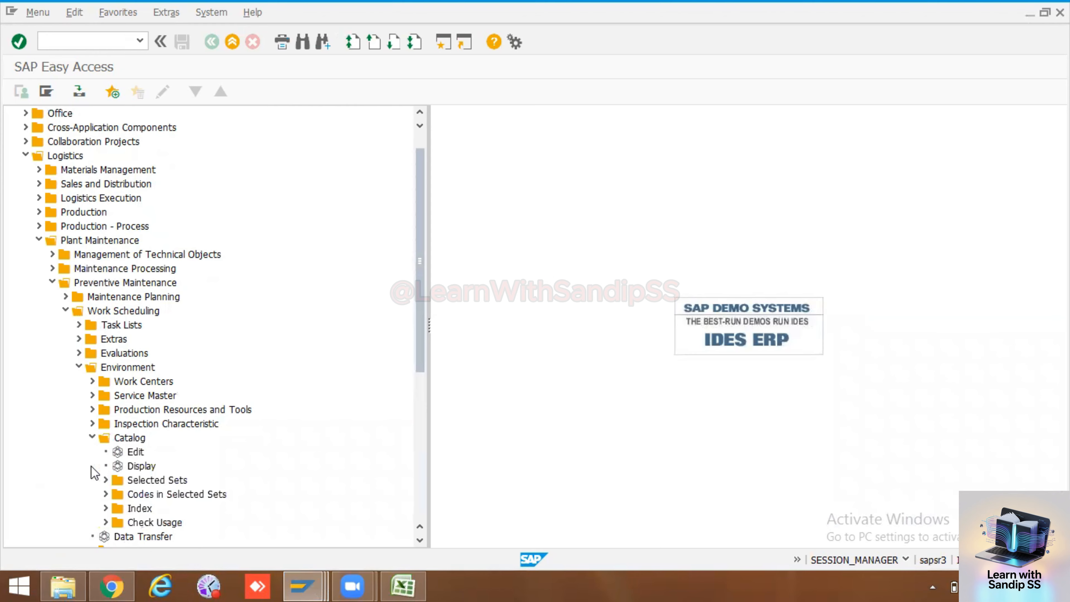
double_click(136, 451)
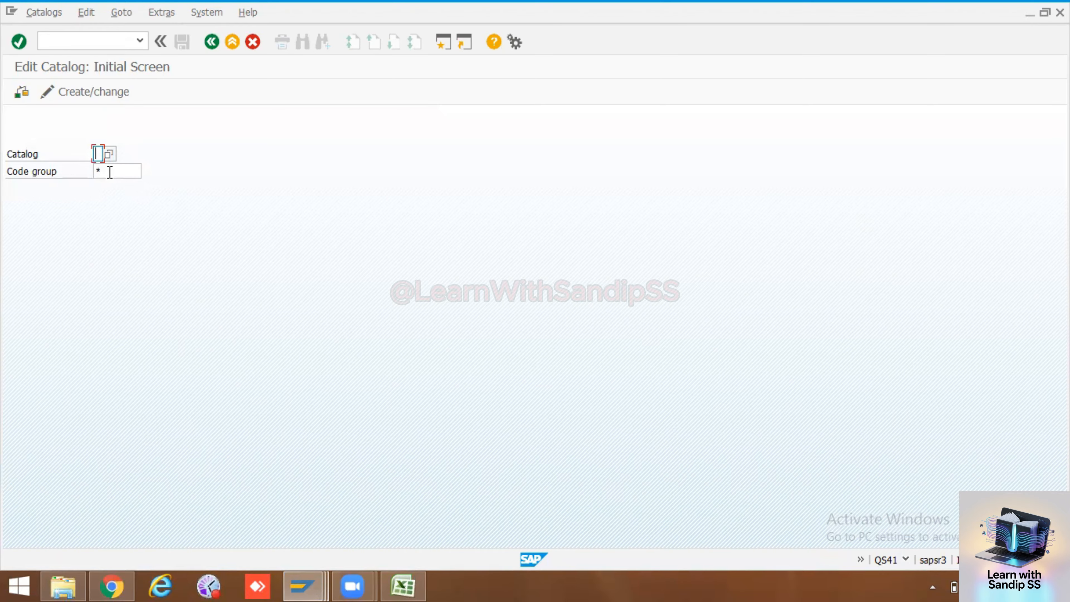
Switch to the Excel sheet and review the catalog keys in row 5 for Object Part, Damage, Cause, Task and Activity
click(413, 577)
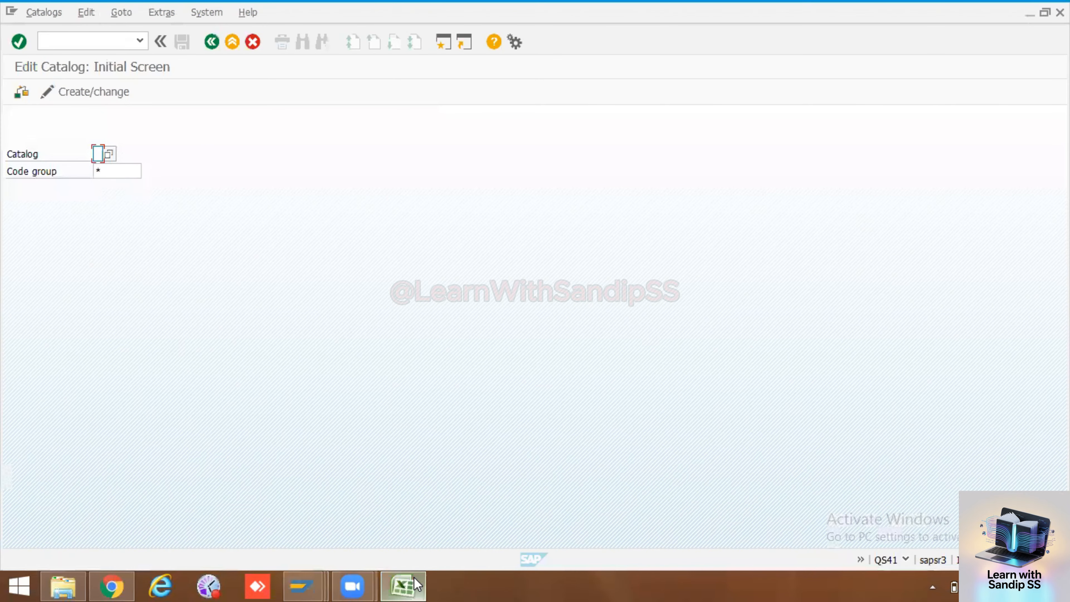
click(892, 336)
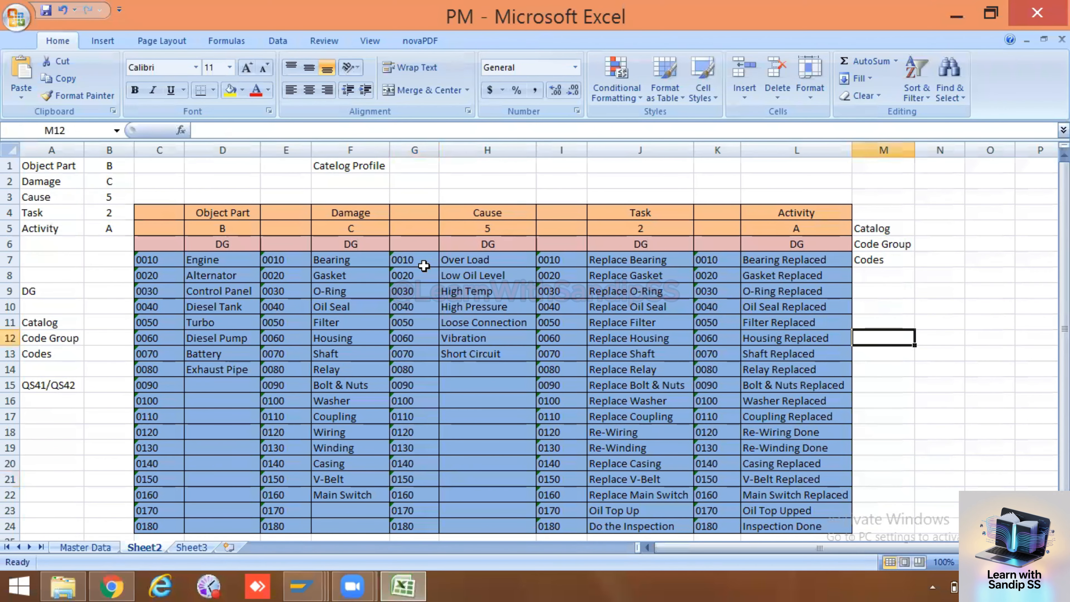
click(242, 229)
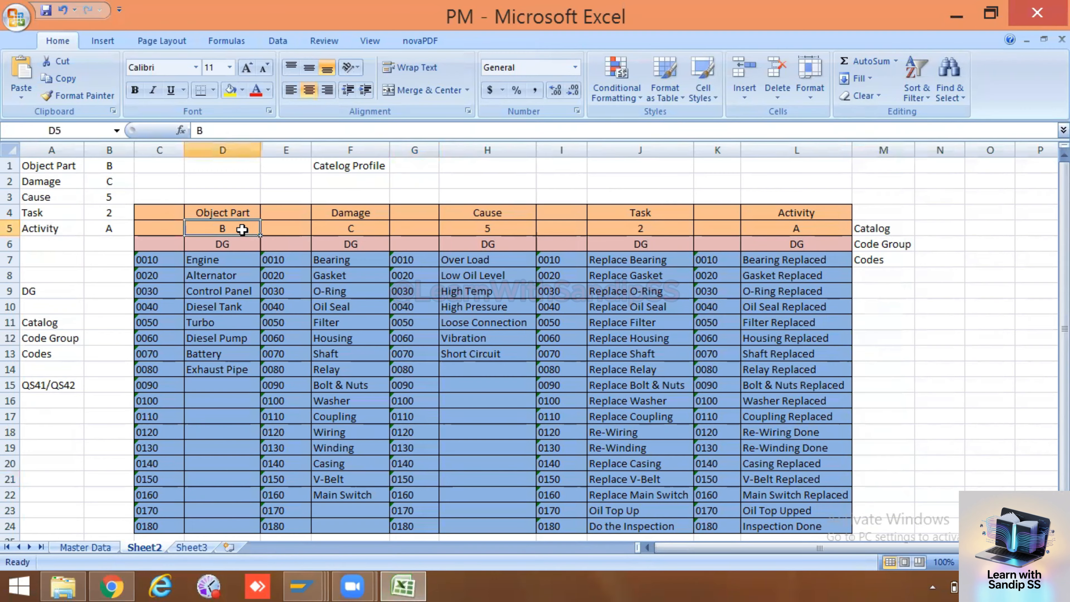
click(366, 234)
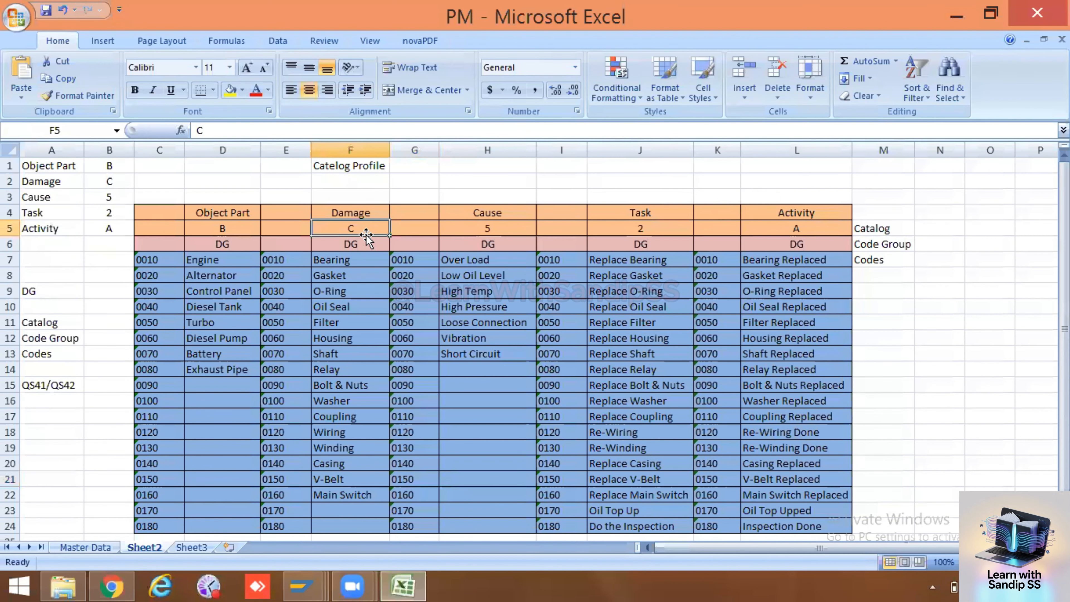
click(510, 228)
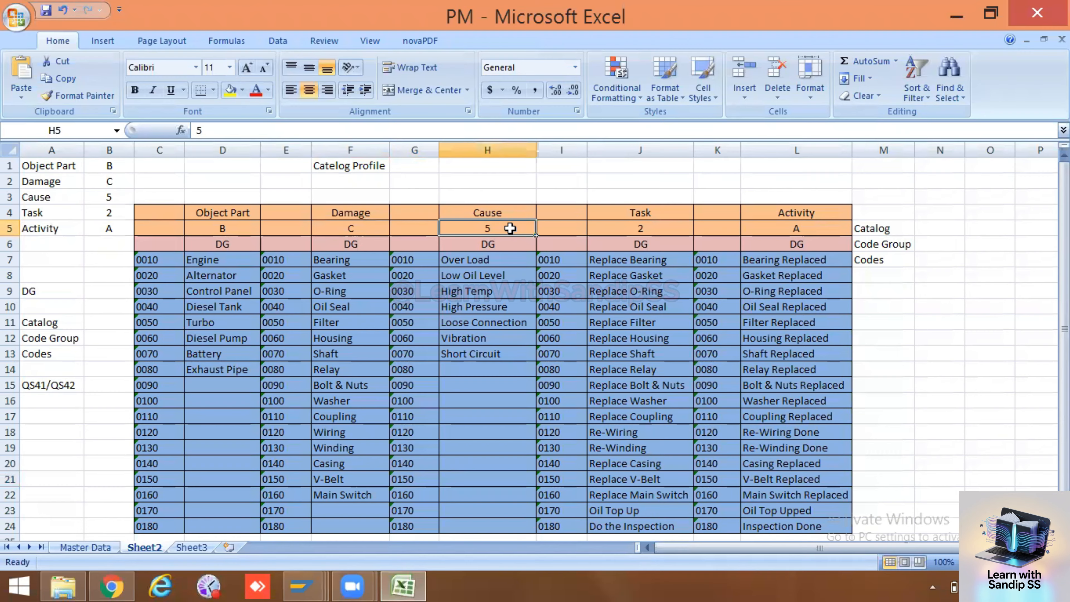
click(641, 227)
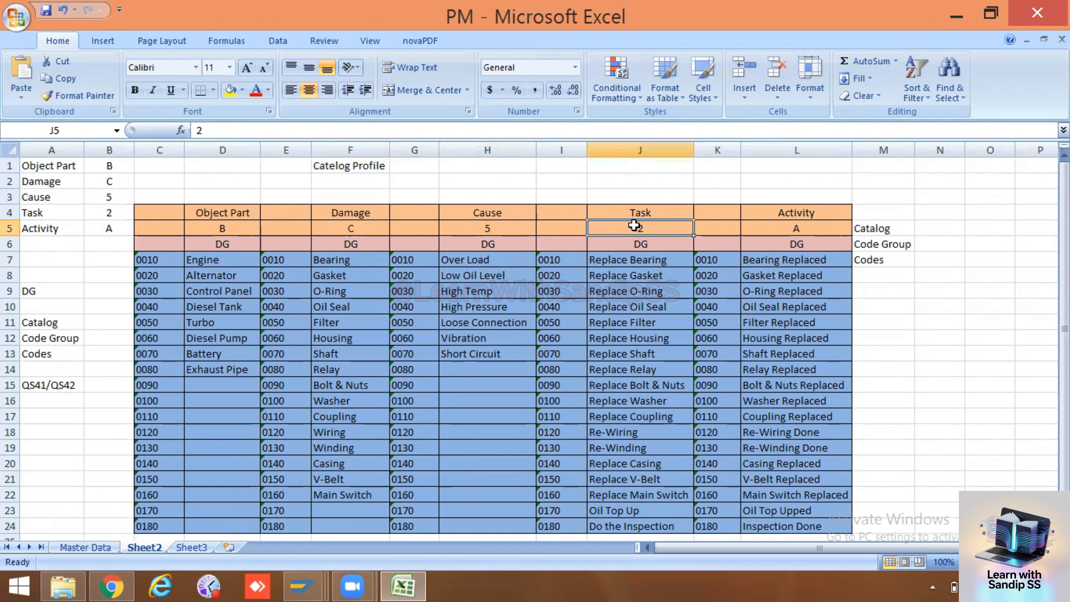
click(800, 224)
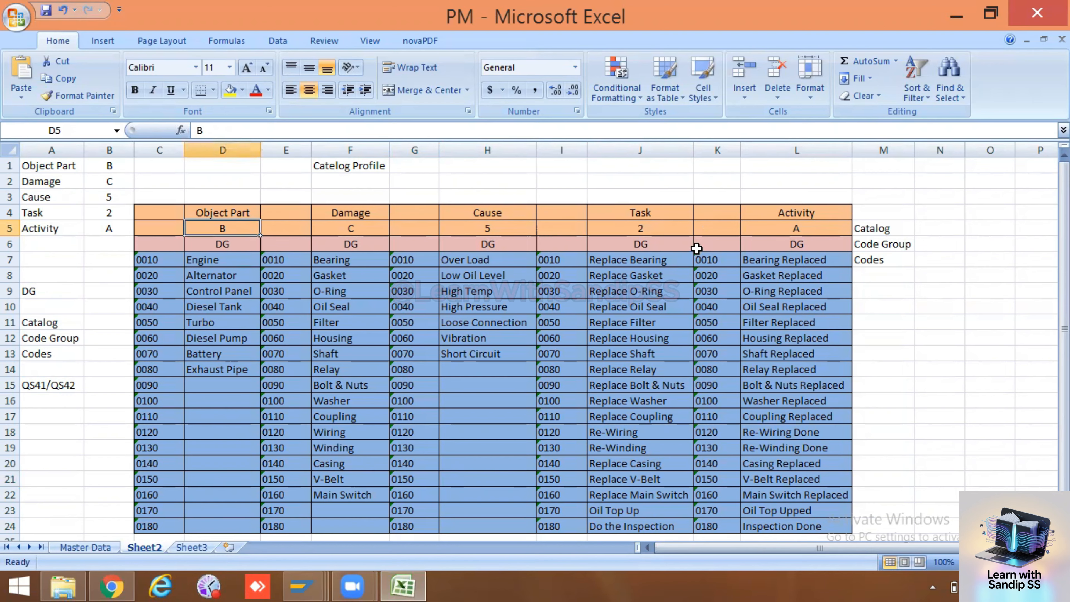
click(865, 229)
click(239, 226)
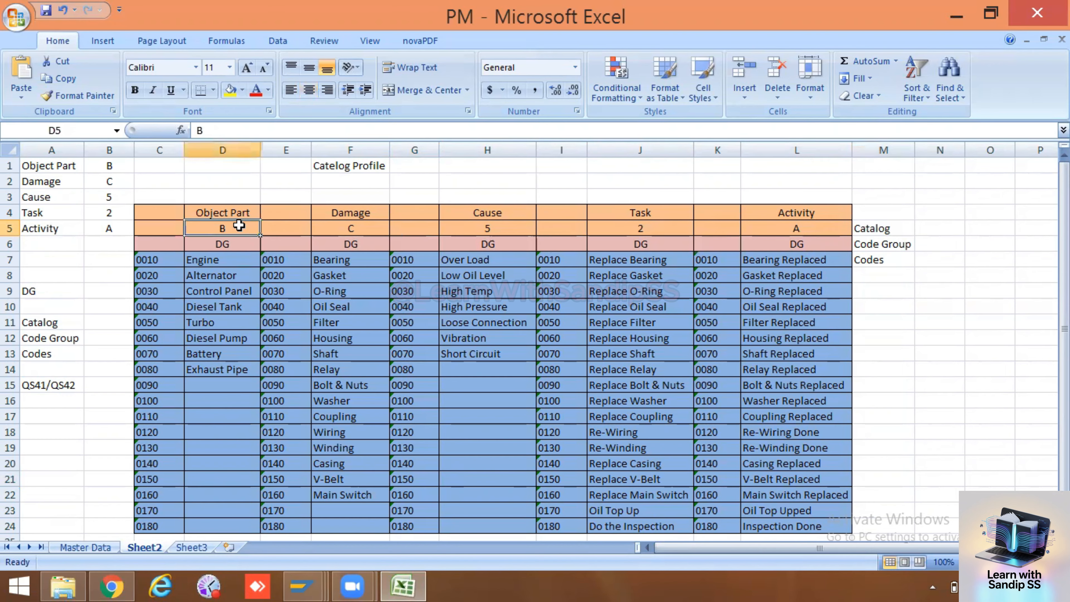
Switch back to SAP and open the code groups of catalog B (Object parts) in change mode, keeping code group *
key(alt+Tab)
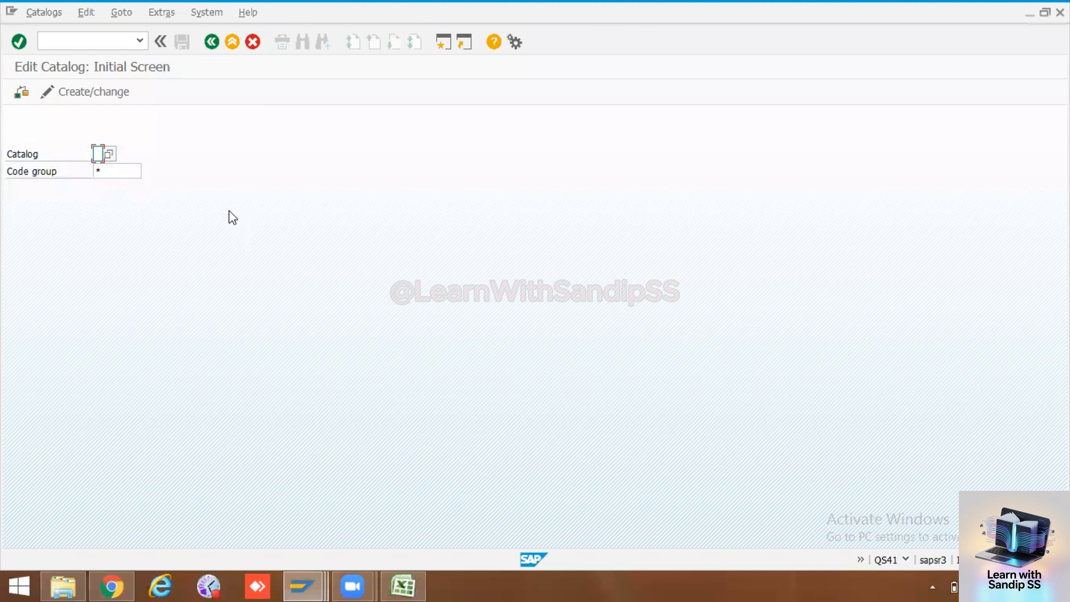
click(106, 156)
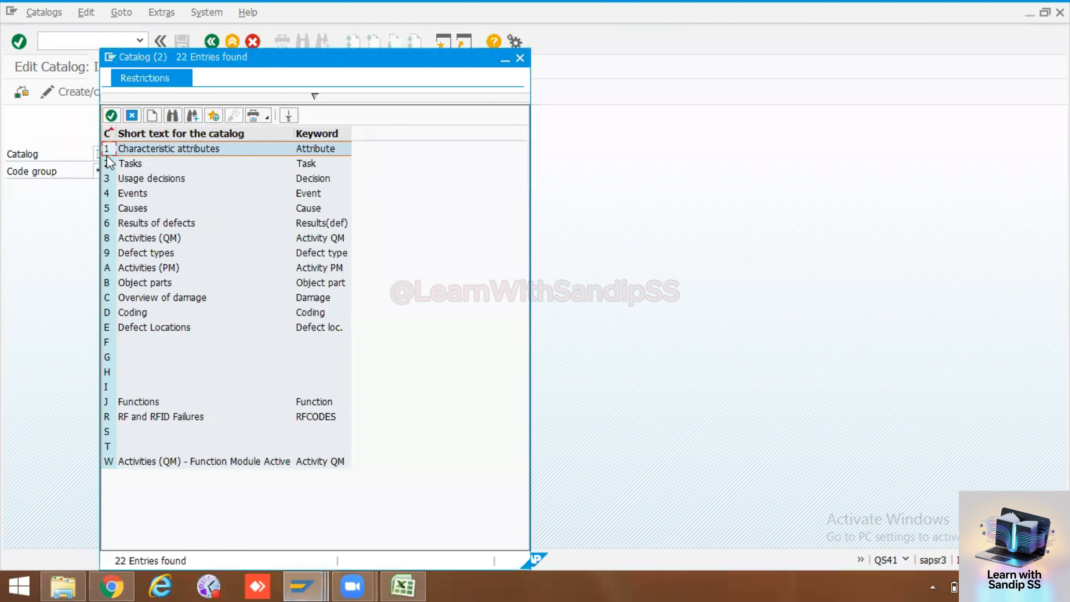
double_click(129, 282)
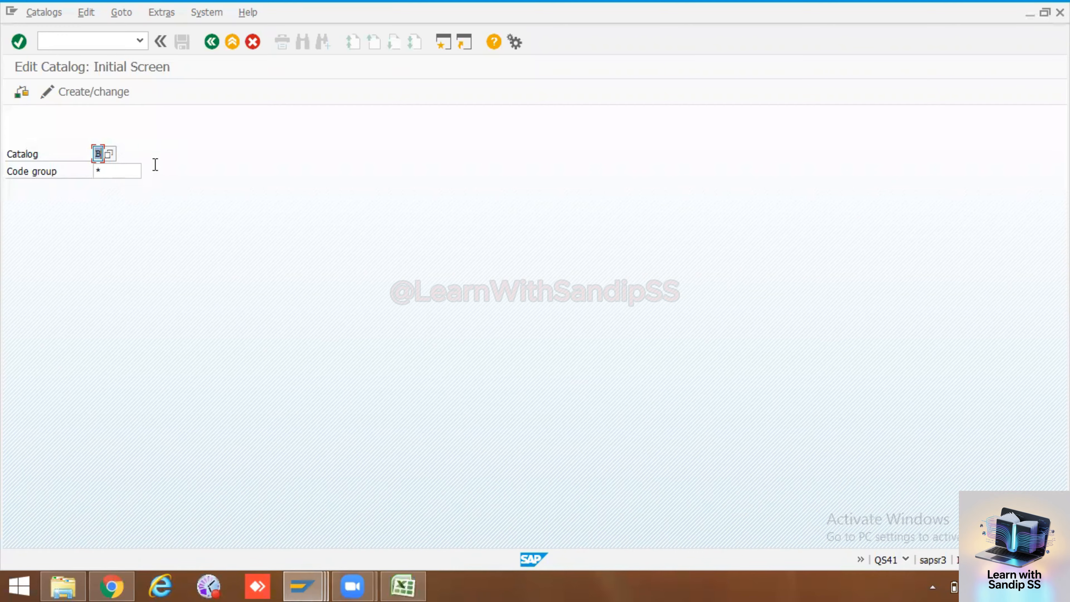
click(94, 91)
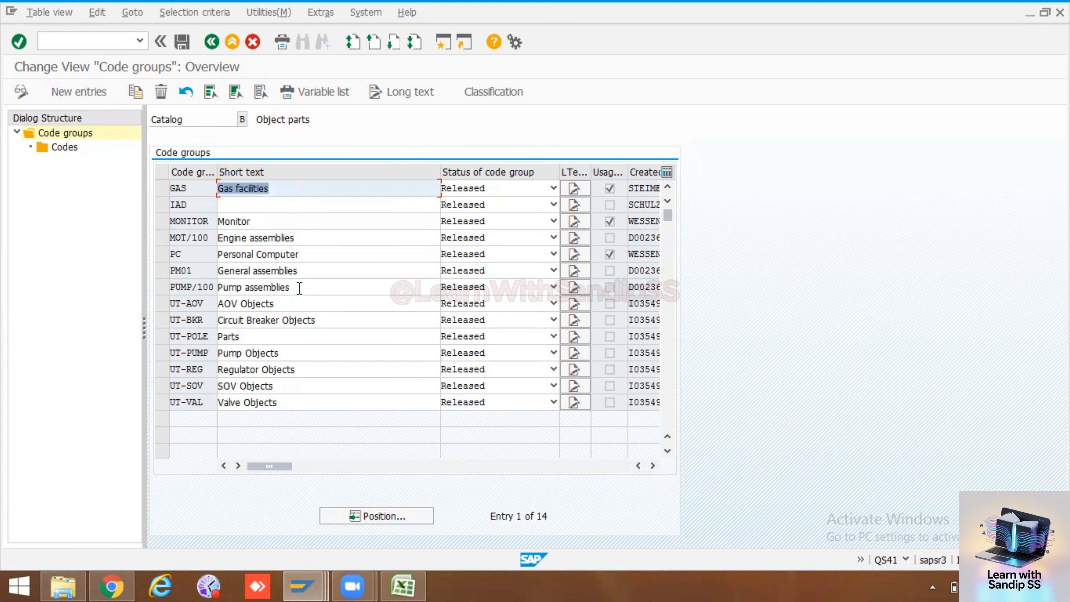
Look through the existing code groups of the Object parts catalog and start new entries
scroll(299, 291, down, 2)
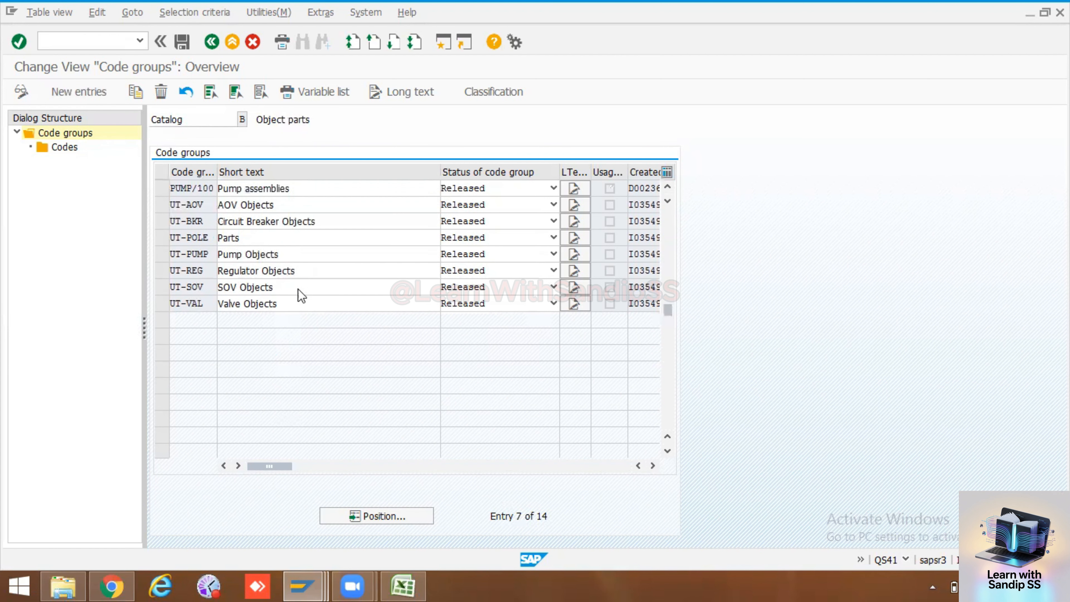
scroll(299, 291, up, 2)
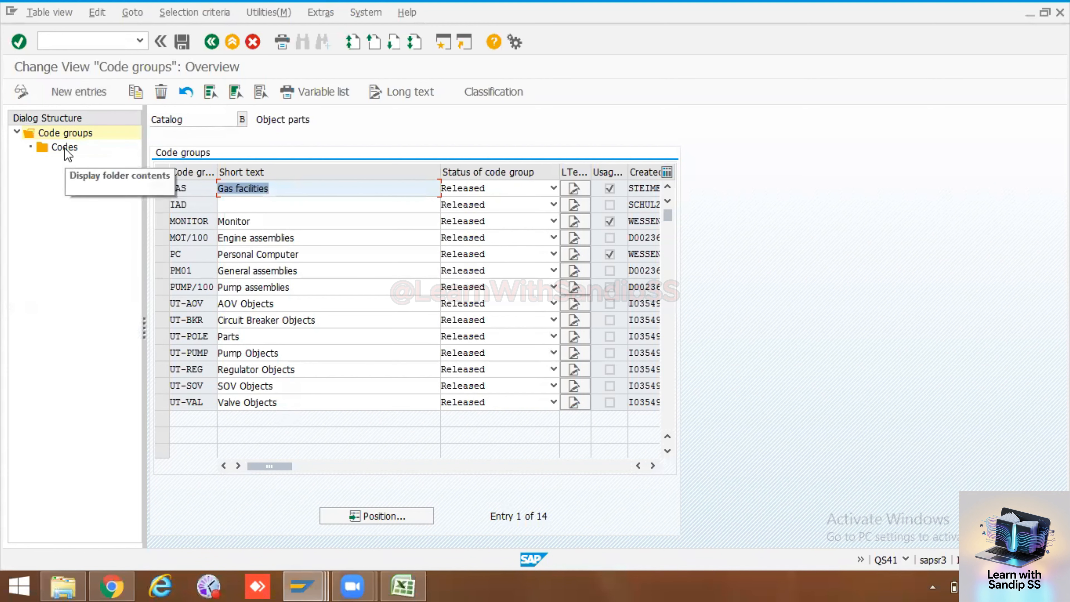
click(80, 92)
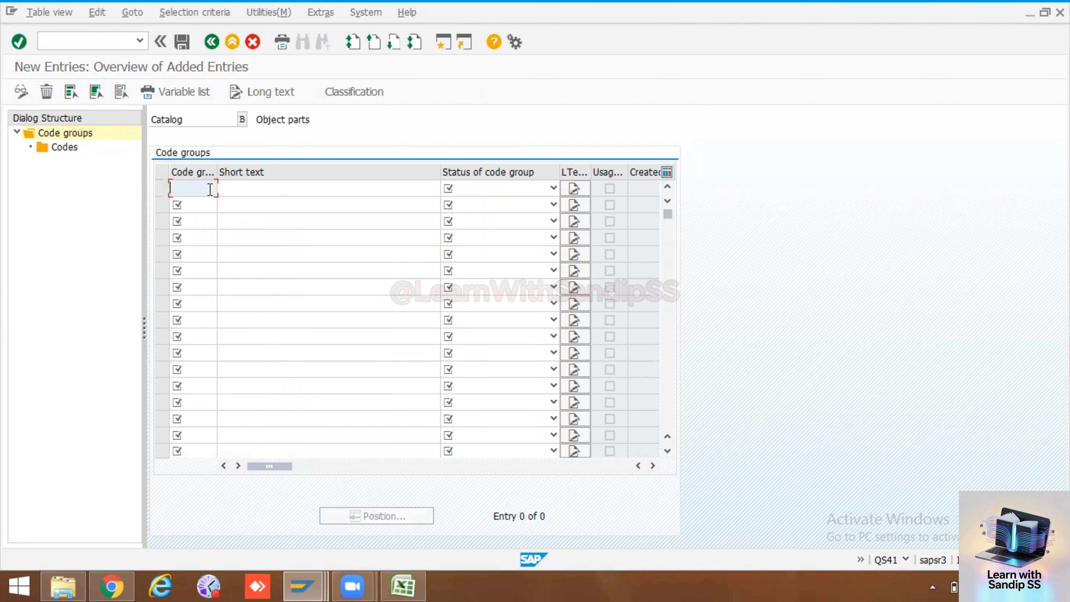
text(DG)
click(261, 193)
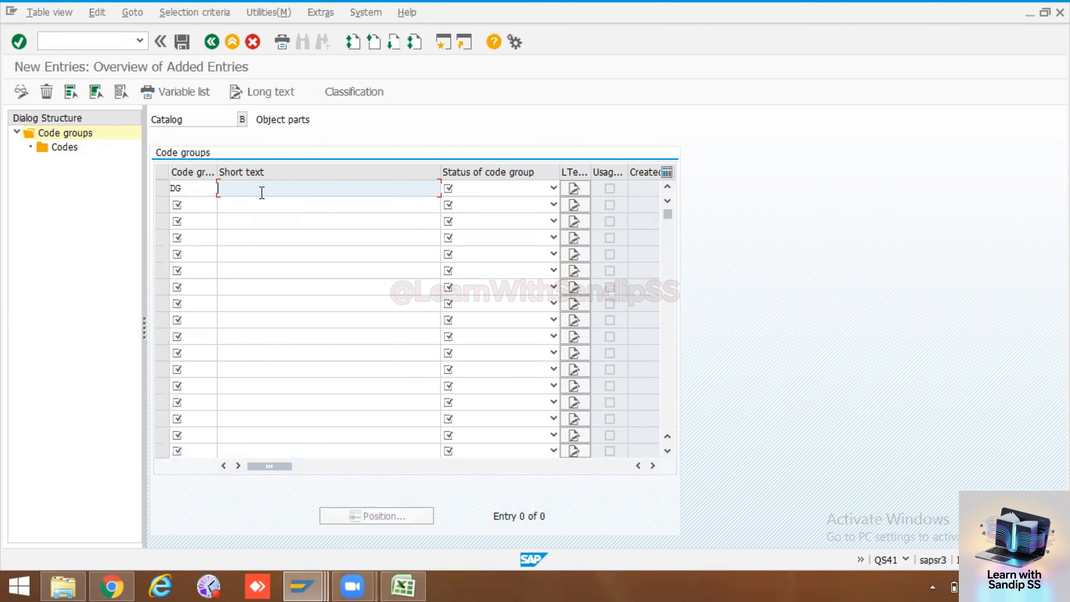
click(196, 191)
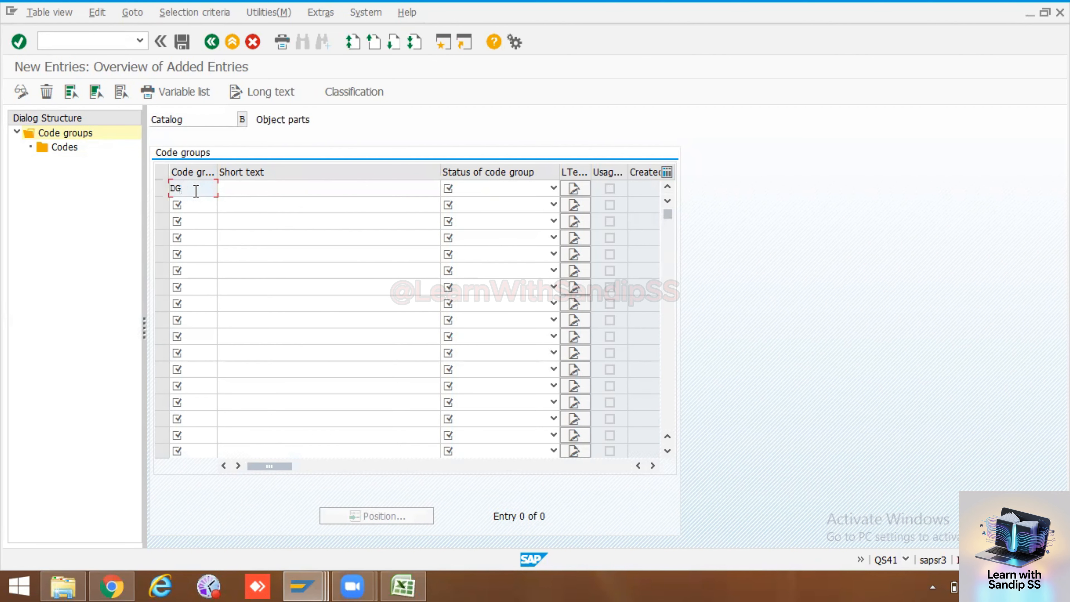
key(BackSpace)
key(BackSpace)
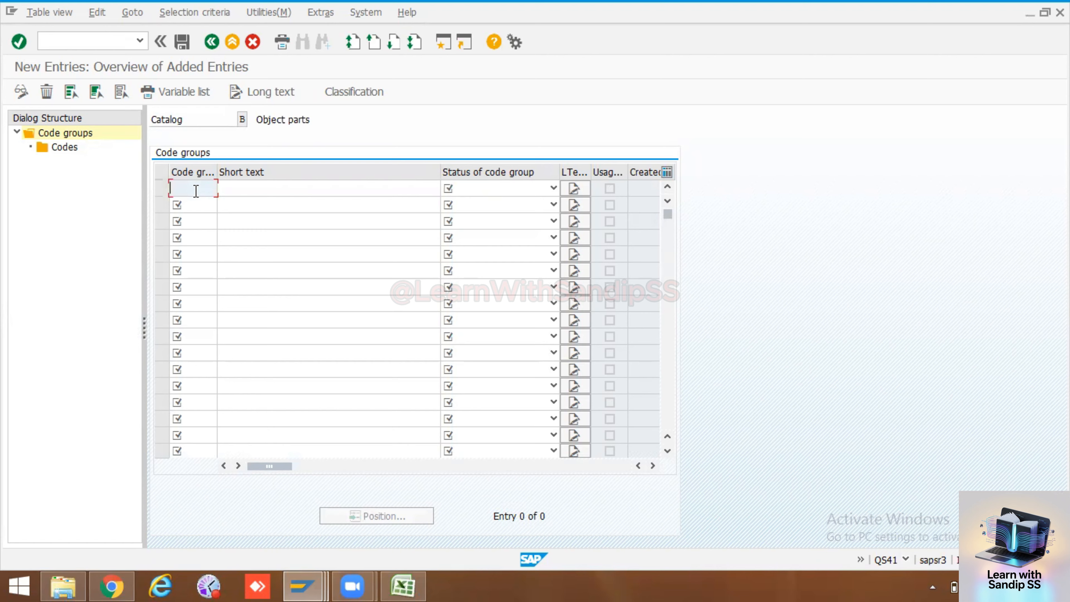
Copy the Object Part codes 0010 to 0080 from the Excel sheet into the code group column of the new entries in SAP
click(400, 585)
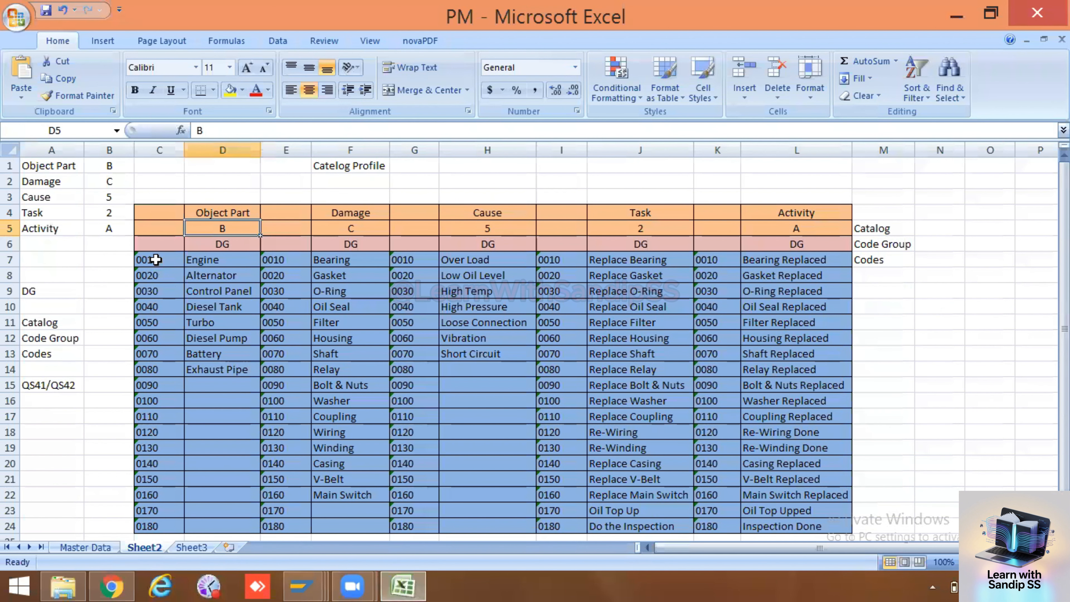
drag(156, 260, 159, 372)
key(ctrl+c)
key(alt+Tab)
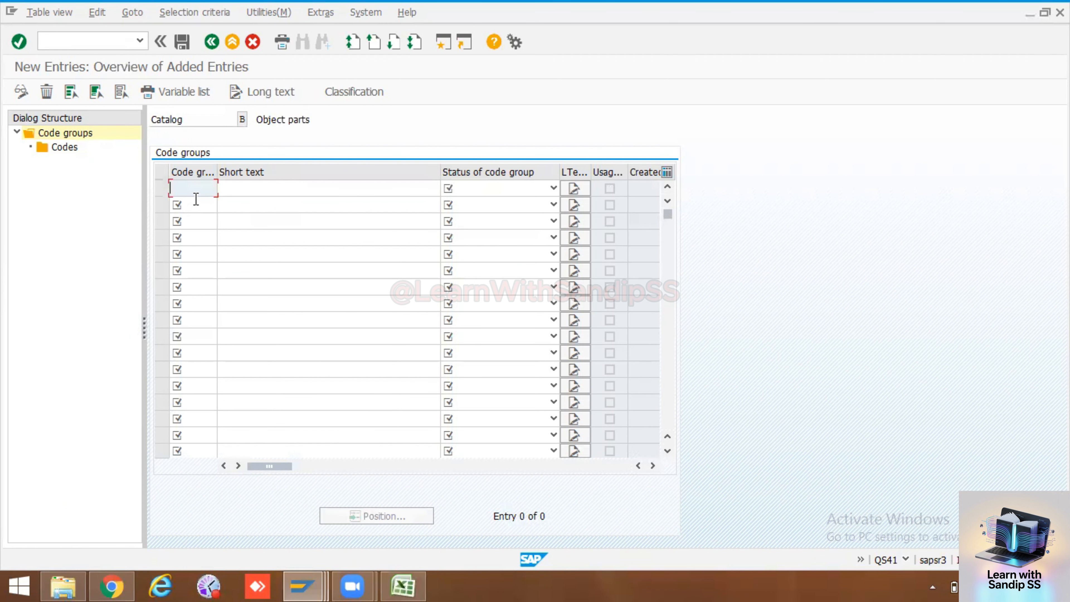
key(ctrl+v)
Copy the Object Part descriptions Engine to Exhaust Pipe from the Excel sheet into the short texts of code groups 0010 to 0080 in SAP
click(250, 188)
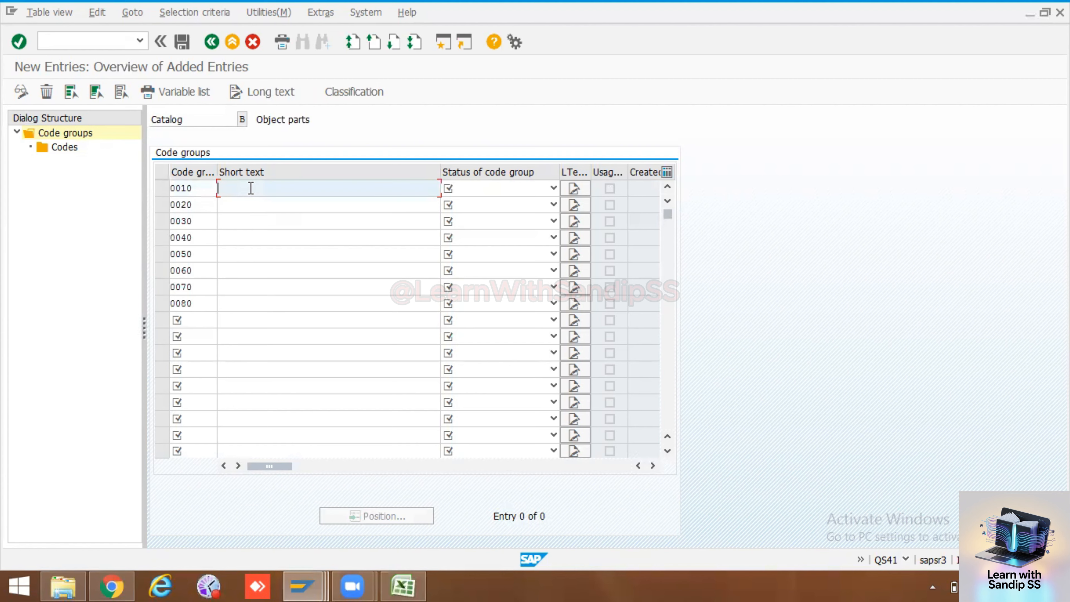
key(alt+Tab)
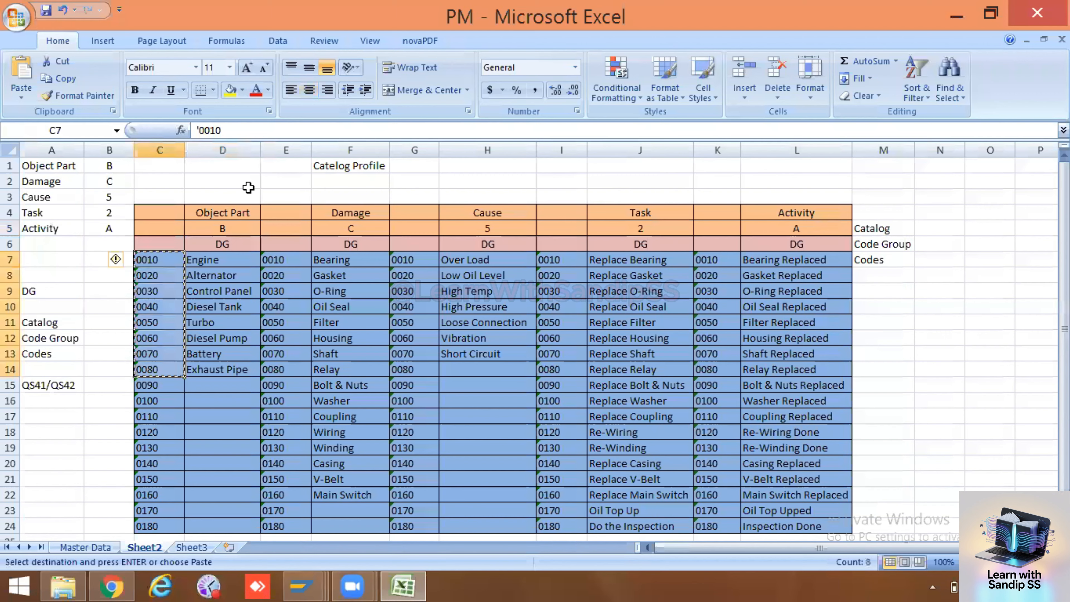
click(226, 261)
drag(225, 297, 222, 369)
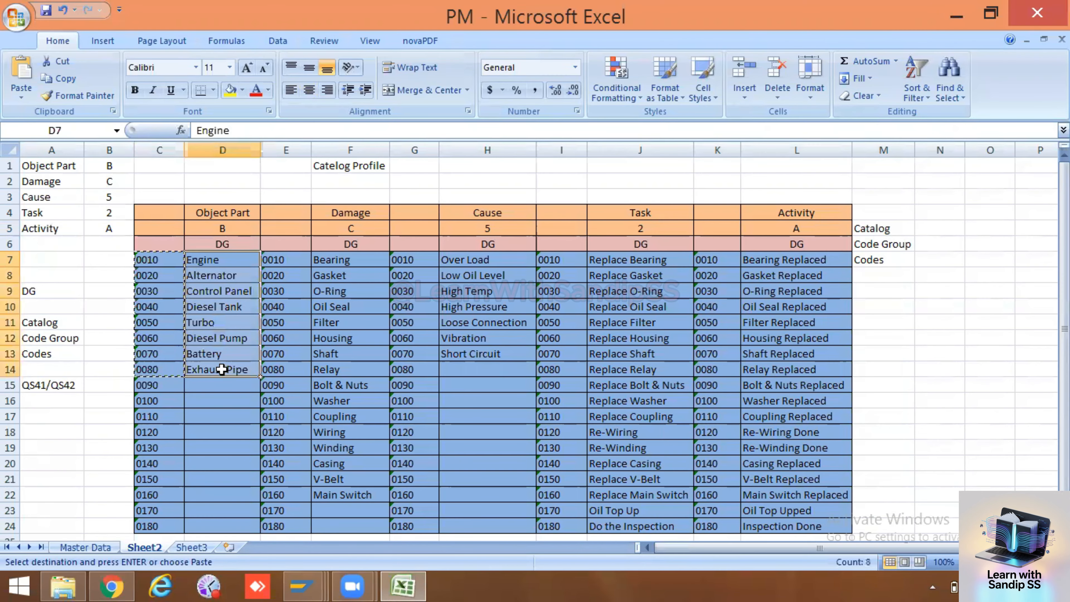
key(ctrl+c)
key(alt+Tab)
click(231, 192)
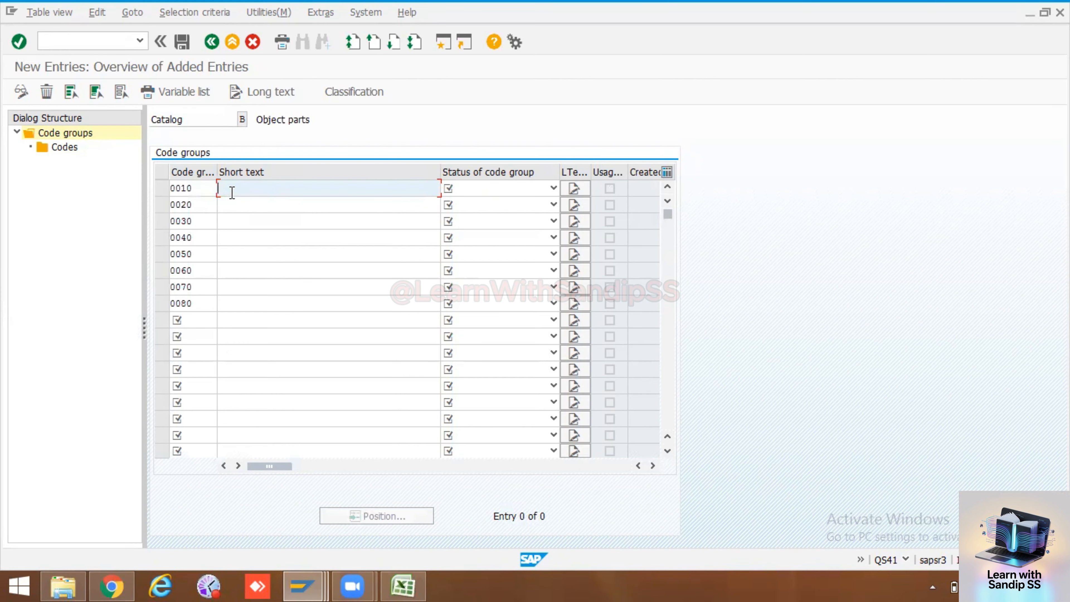
key(ctrl+v)
Set the status to Released for code groups 0010 to 0080 and for the empty row below them
click(491, 188)
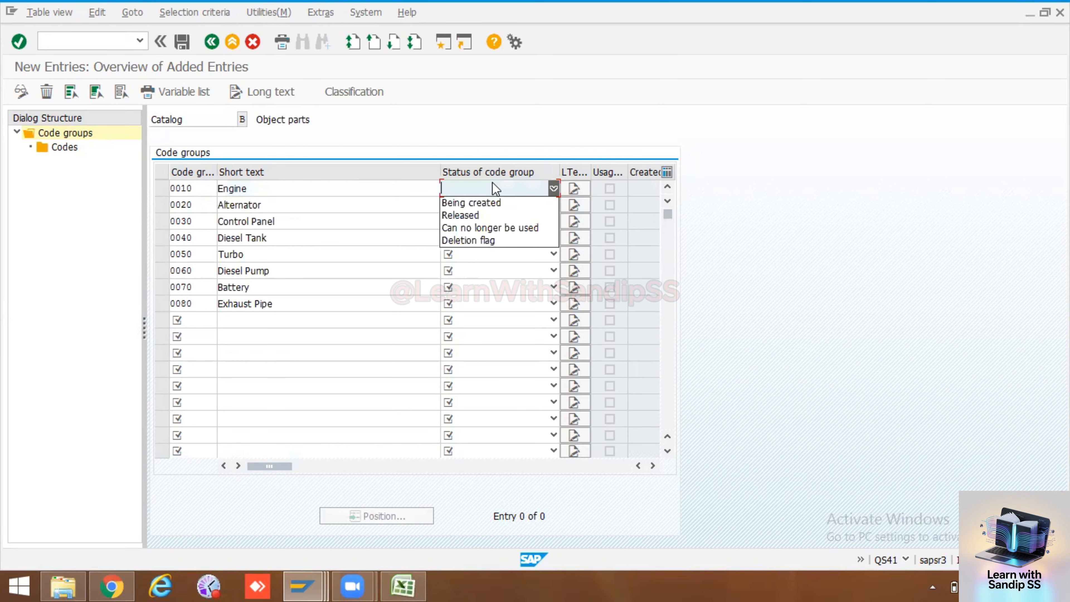
click(481, 213)
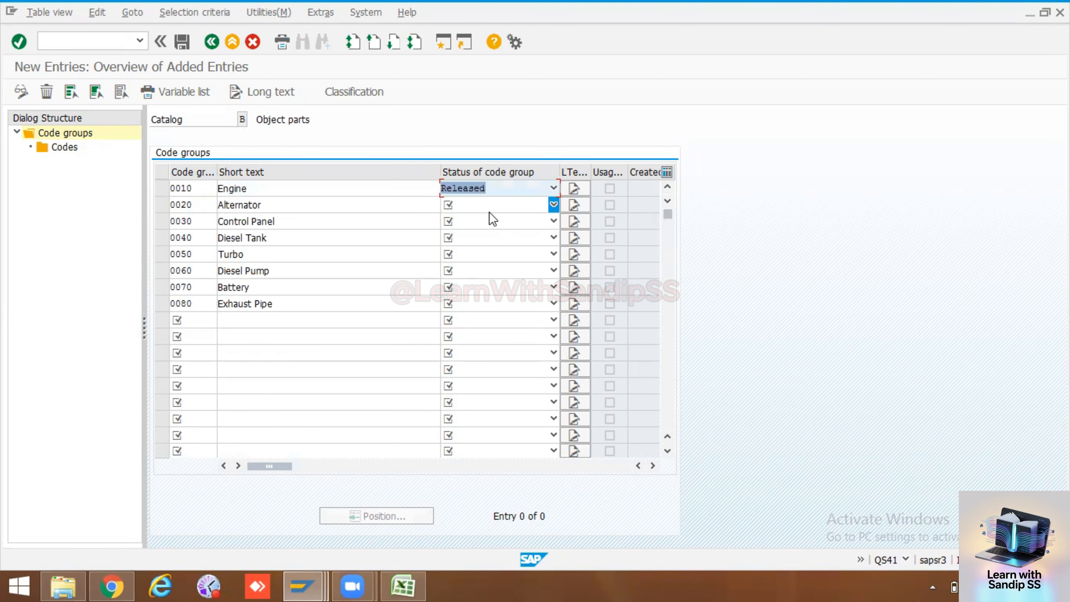
click(490, 205)
click(485, 231)
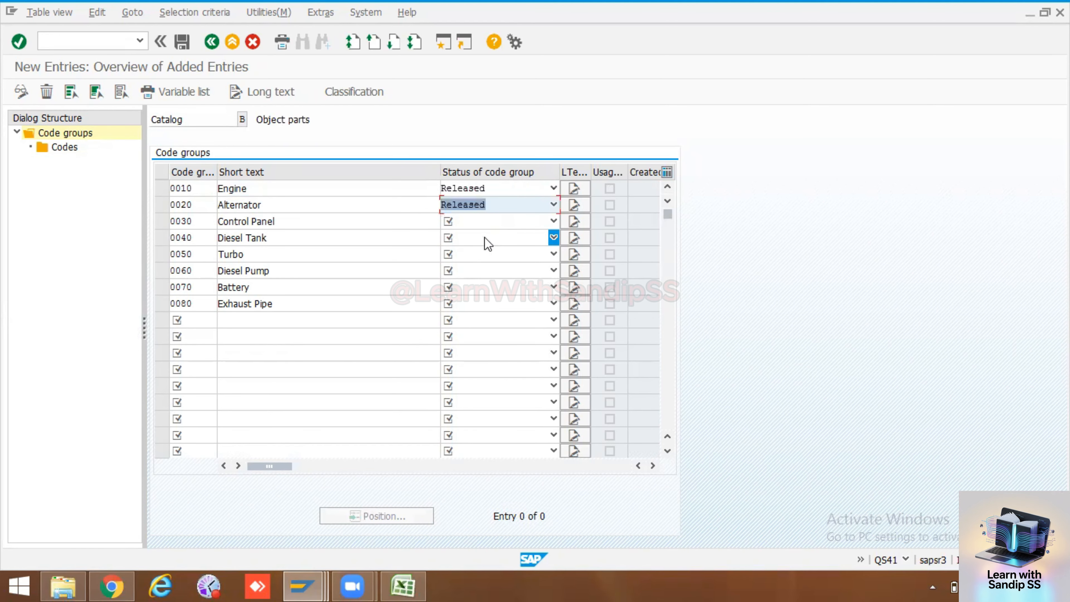
click(488, 240)
click(480, 263)
click(480, 222)
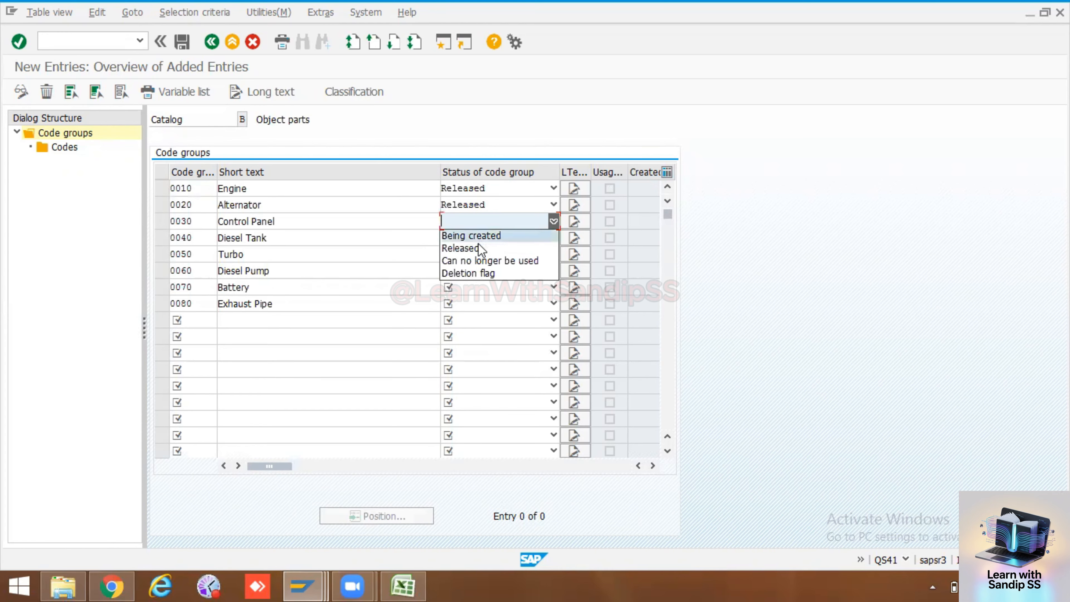
click(479, 248)
click(478, 254)
click(479, 279)
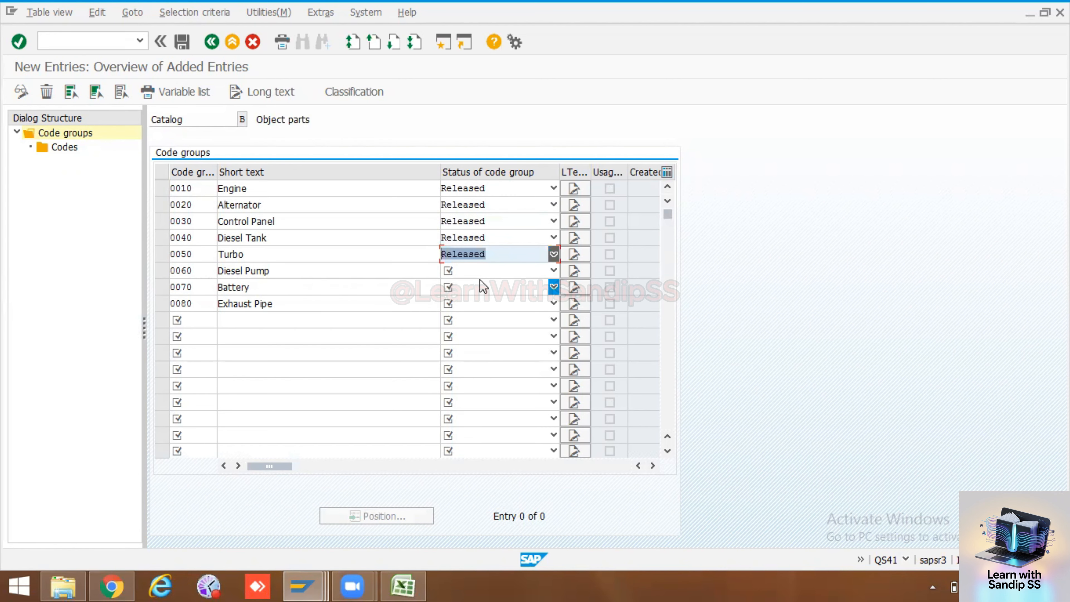
click(476, 272)
click(478, 295)
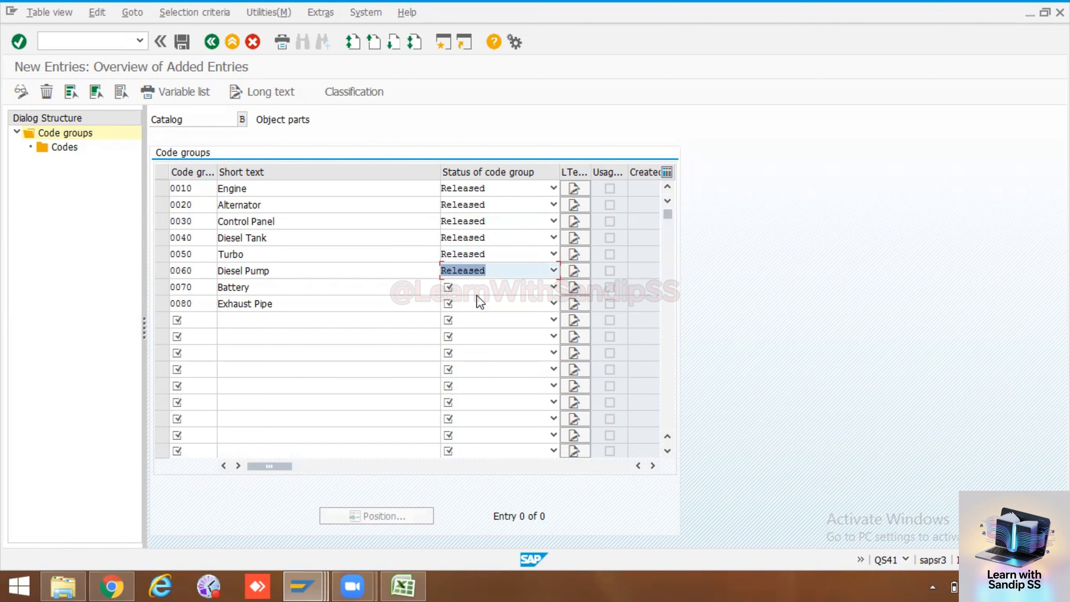
click(477, 288)
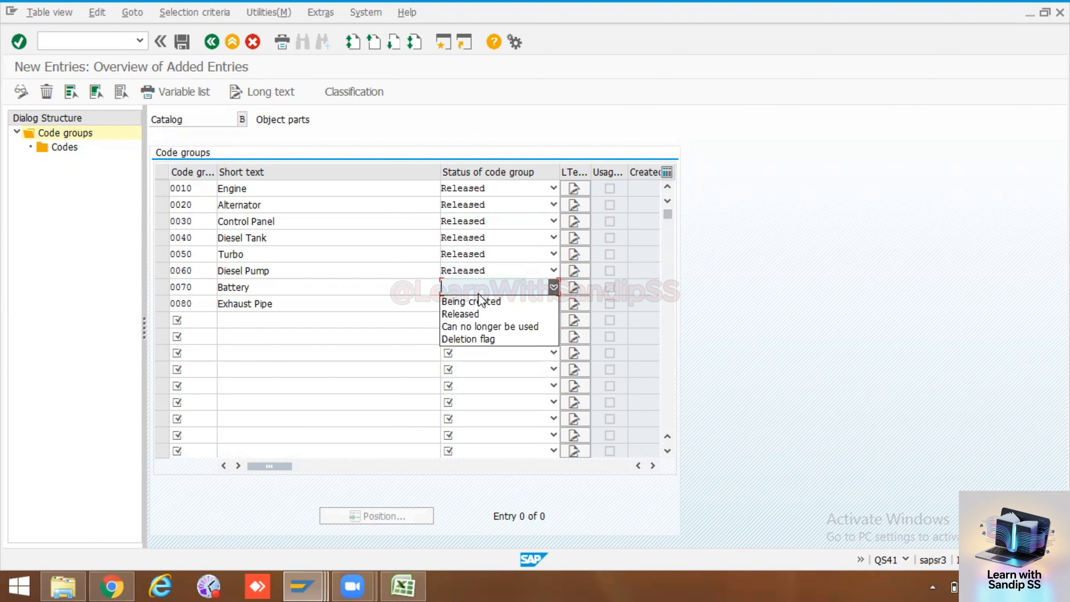
click(475, 310)
click(475, 313)
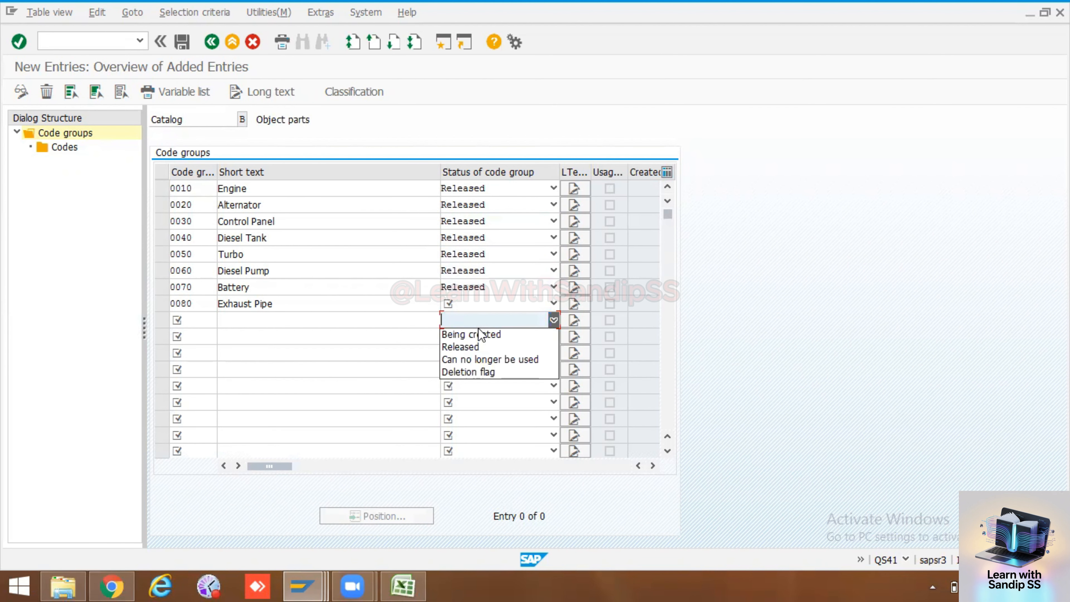
click(477, 347)
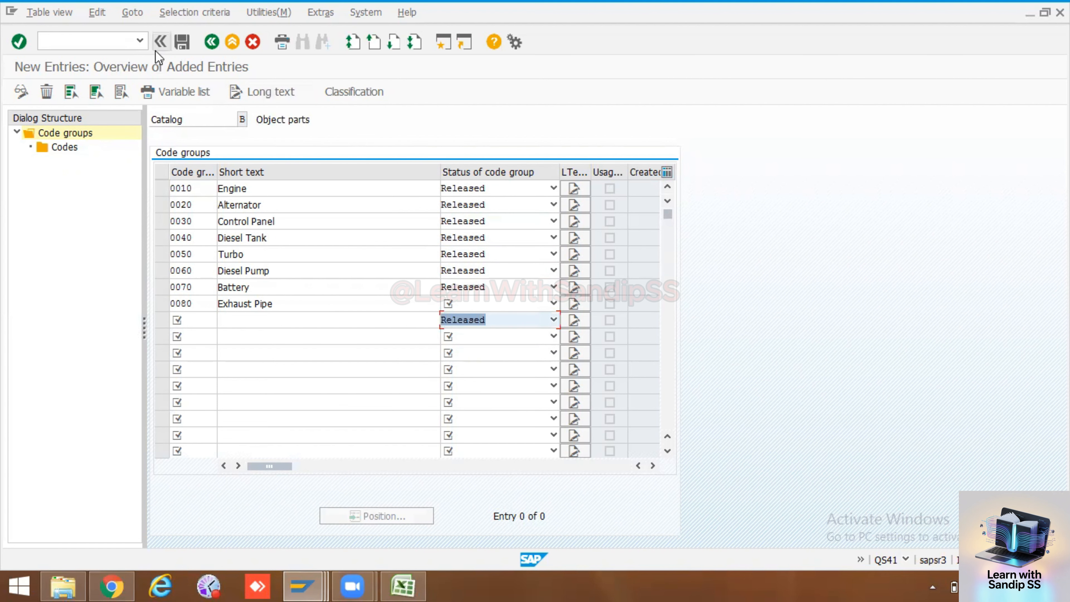
click(486, 304)
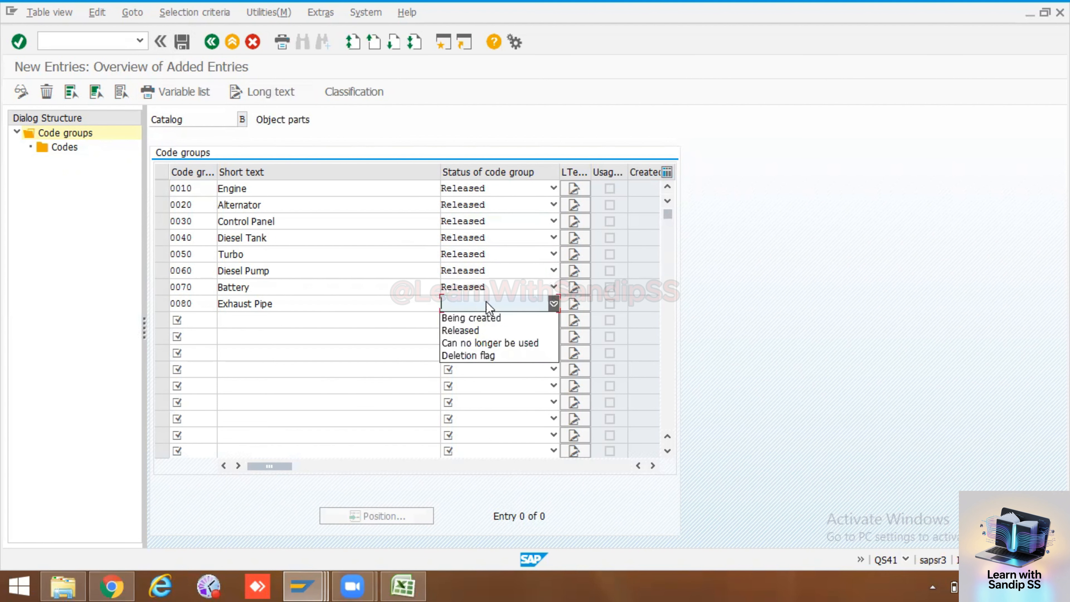
click(478, 331)
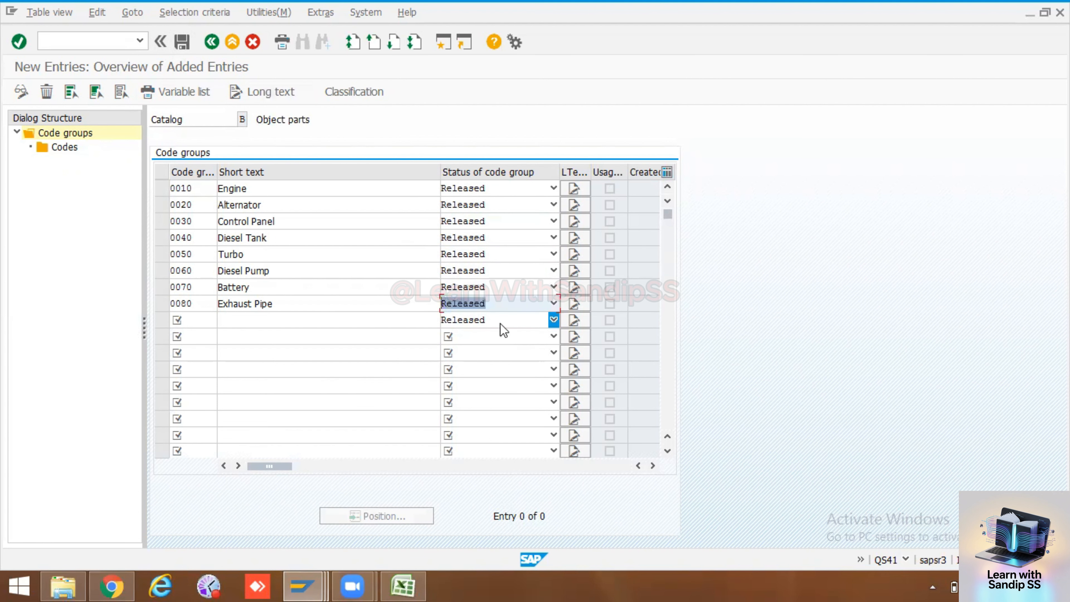
Try to remove the Released status from the empty row below code group 0080
click(529, 324)
click(529, 325)
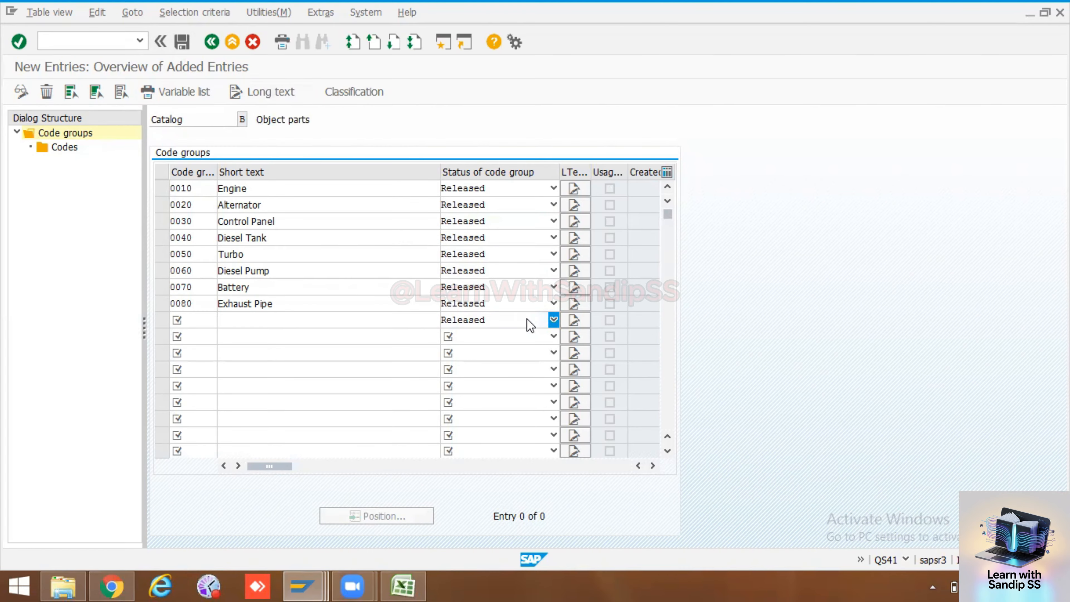
key(Return)
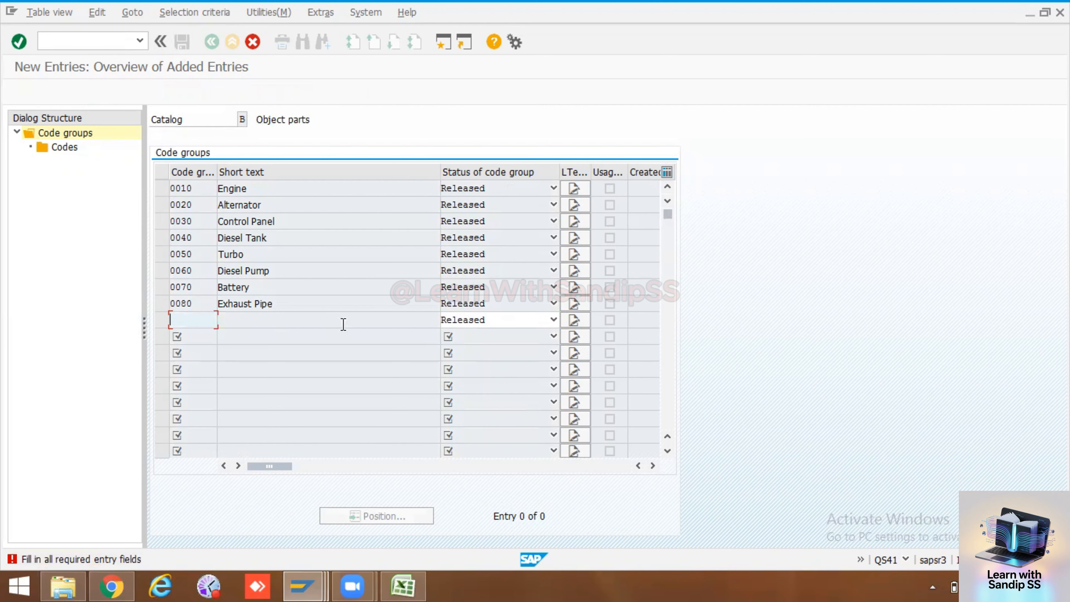
click(489, 319)
click(489, 320)
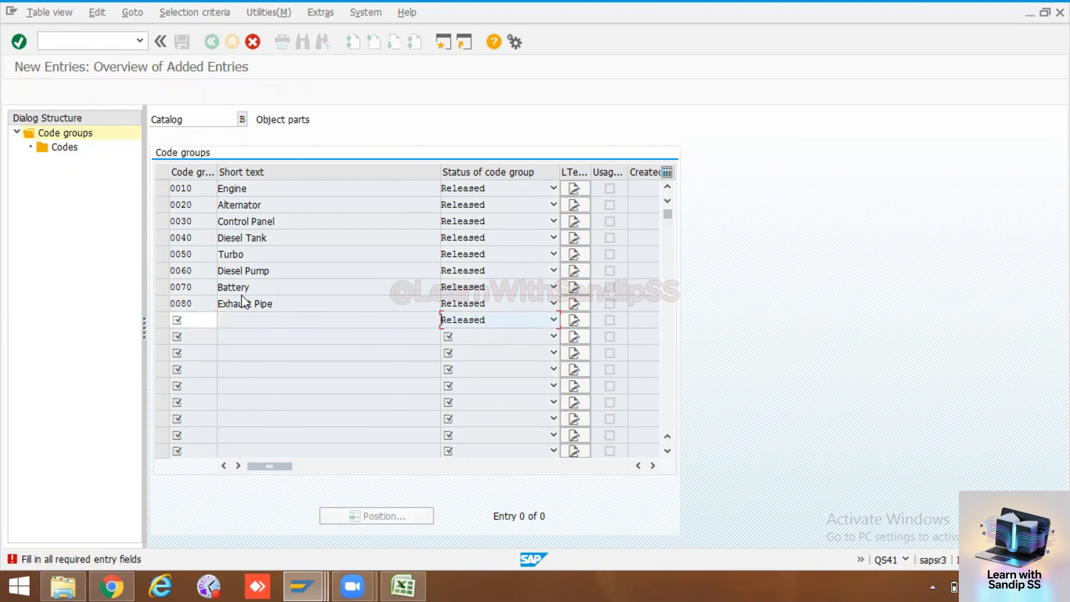
Complete the row below 0080 with code group 0090 and the short text Burner
click(191, 319)
text(0090)
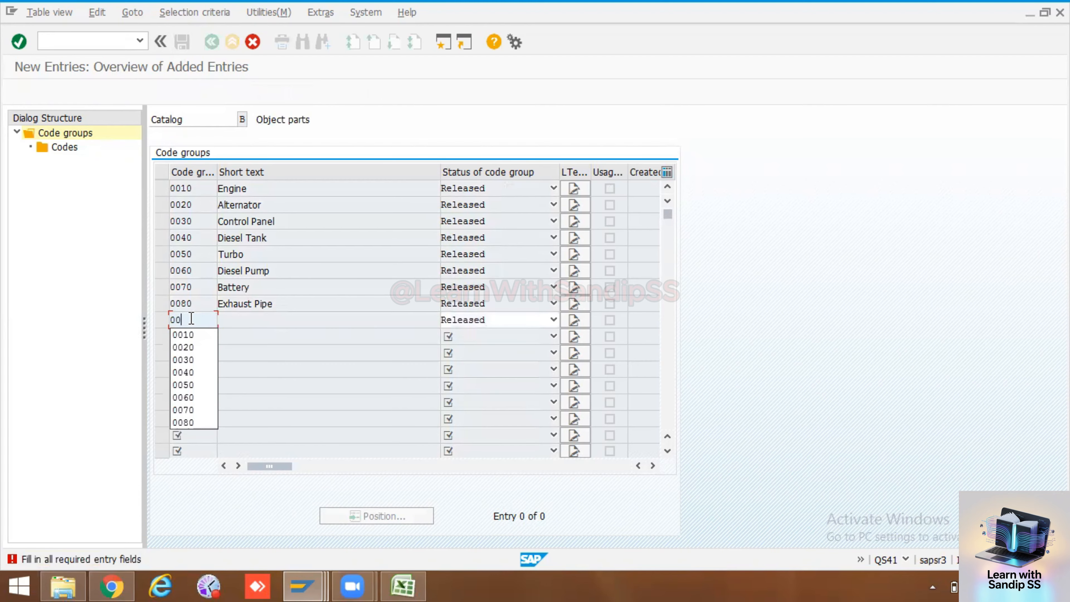
click(224, 319)
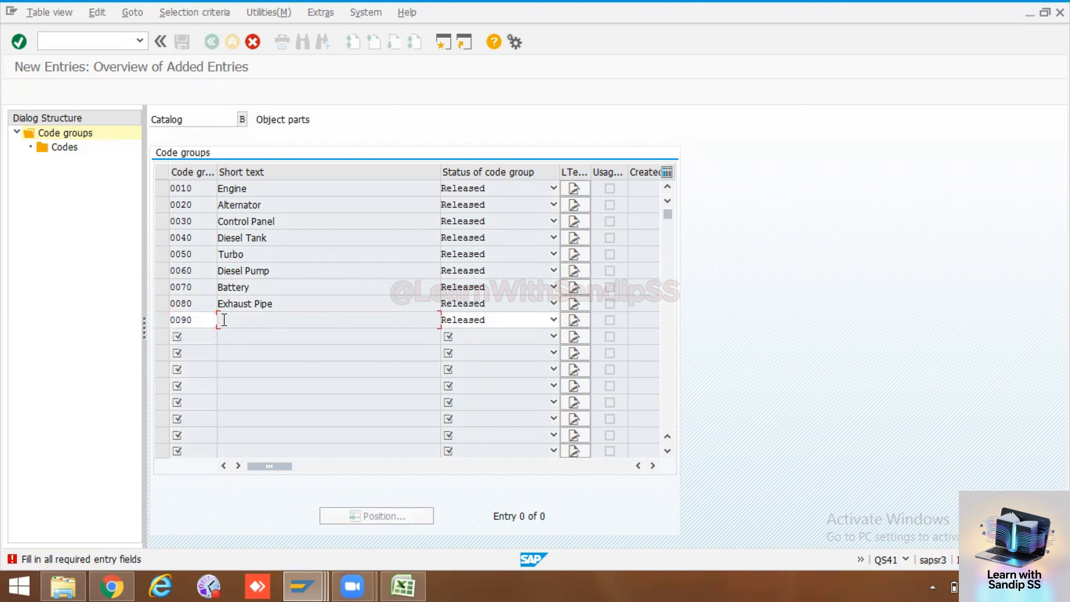
key(Return)
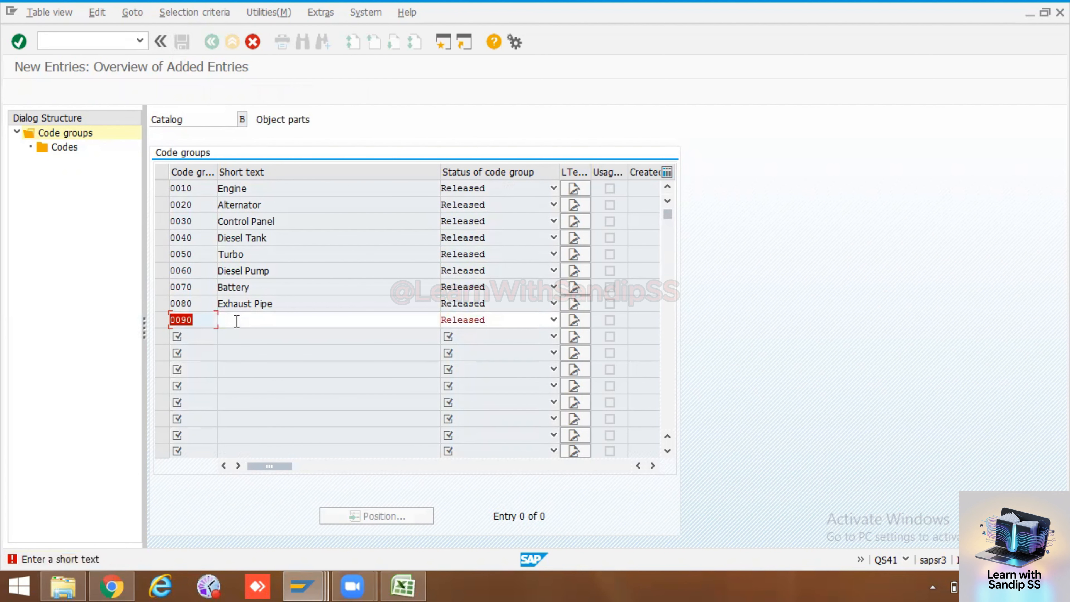
click(237, 321)
text(B)
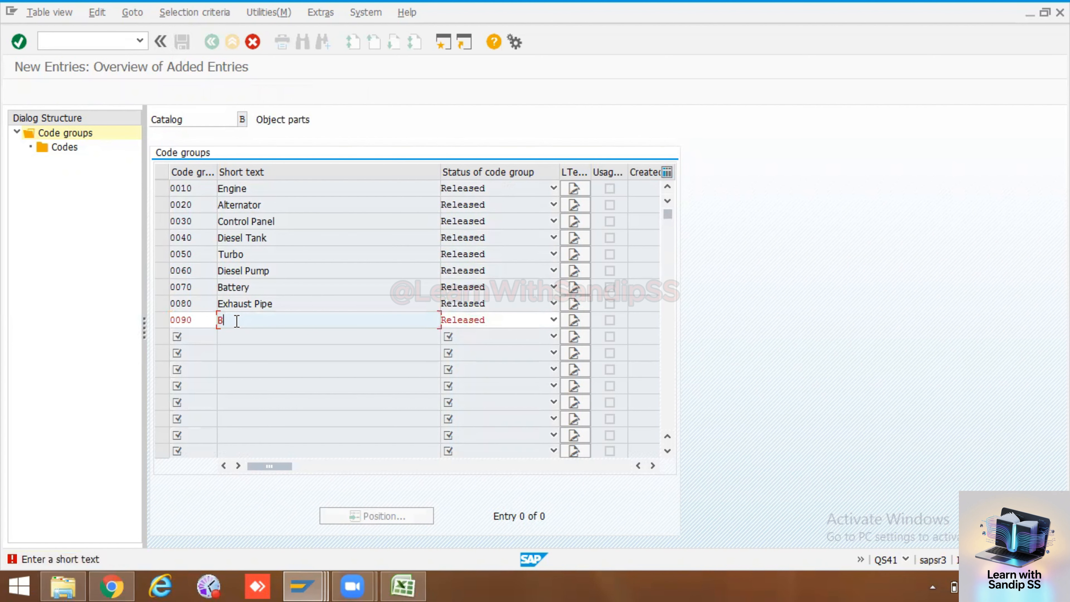
text(urner)
key(Return)
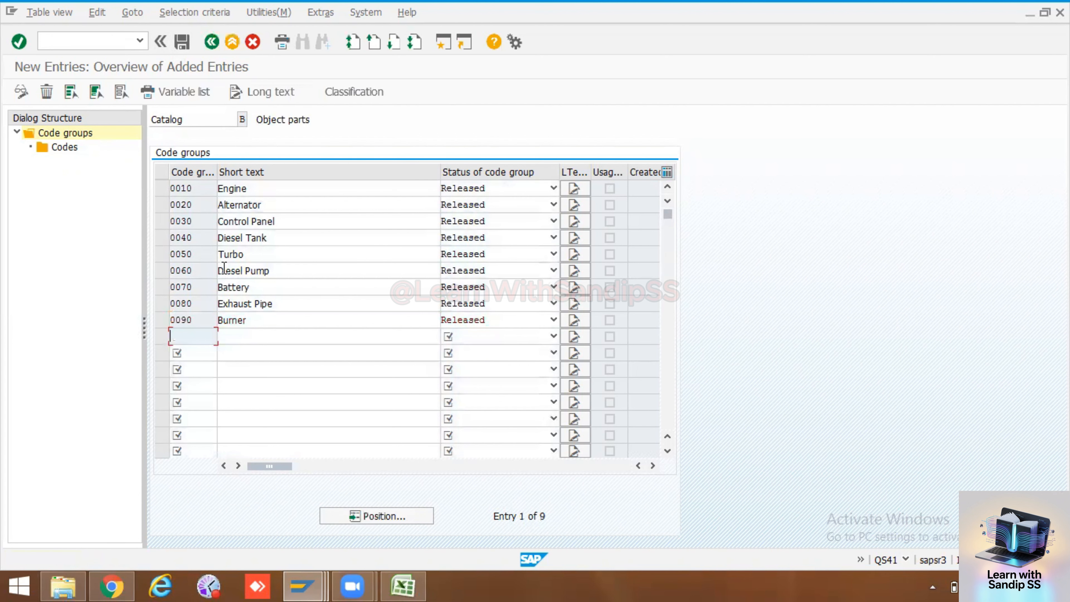
Save the new code groups under the PM Training customizing request and reopen the code groups of catalog B in change mode
click(65, 147)
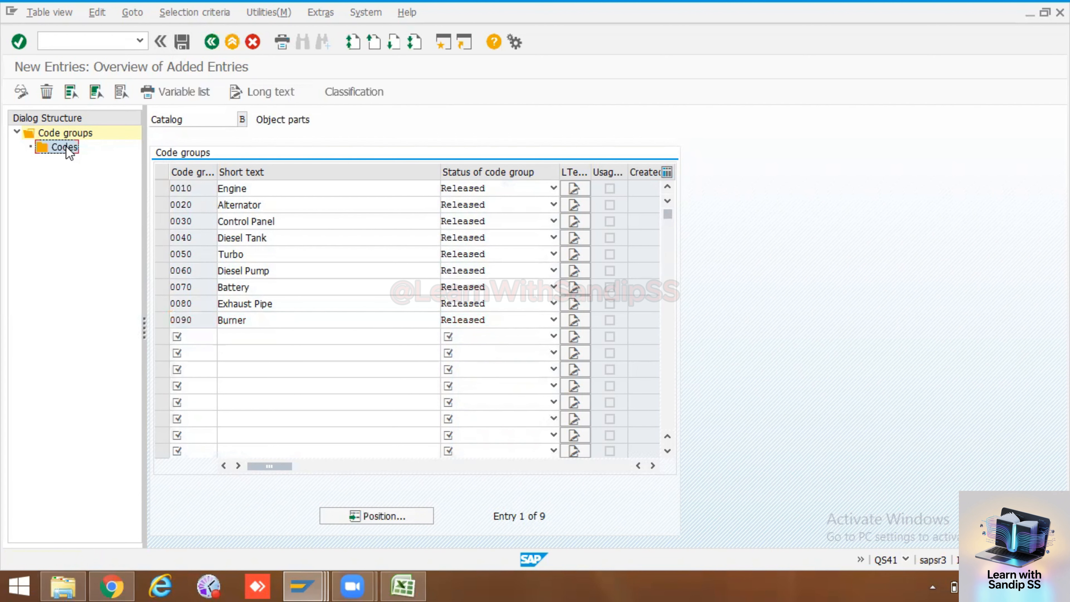
click(184, 43)
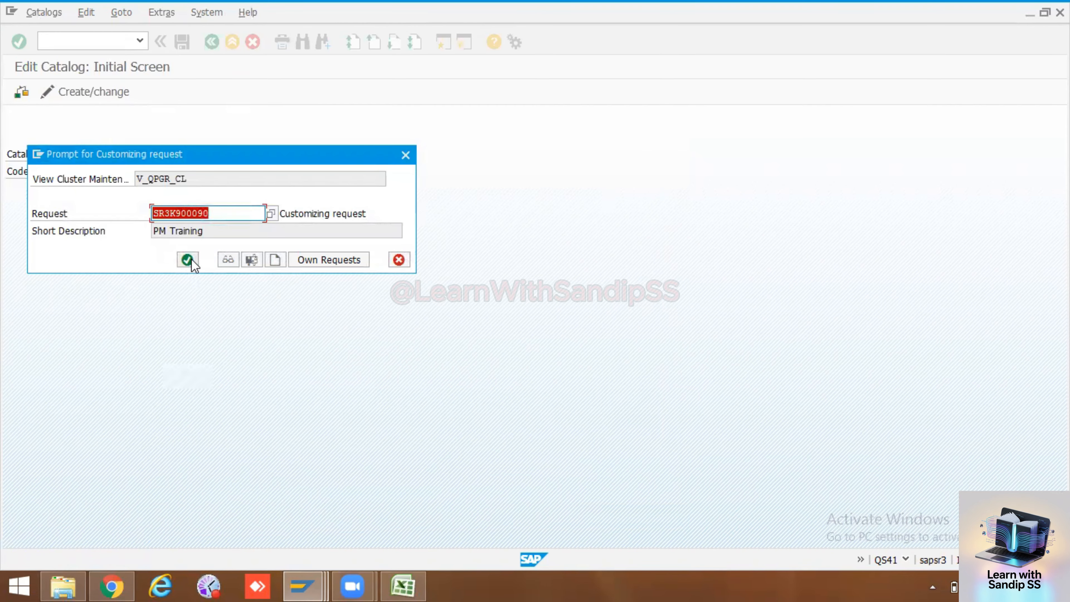
click(191, 260)
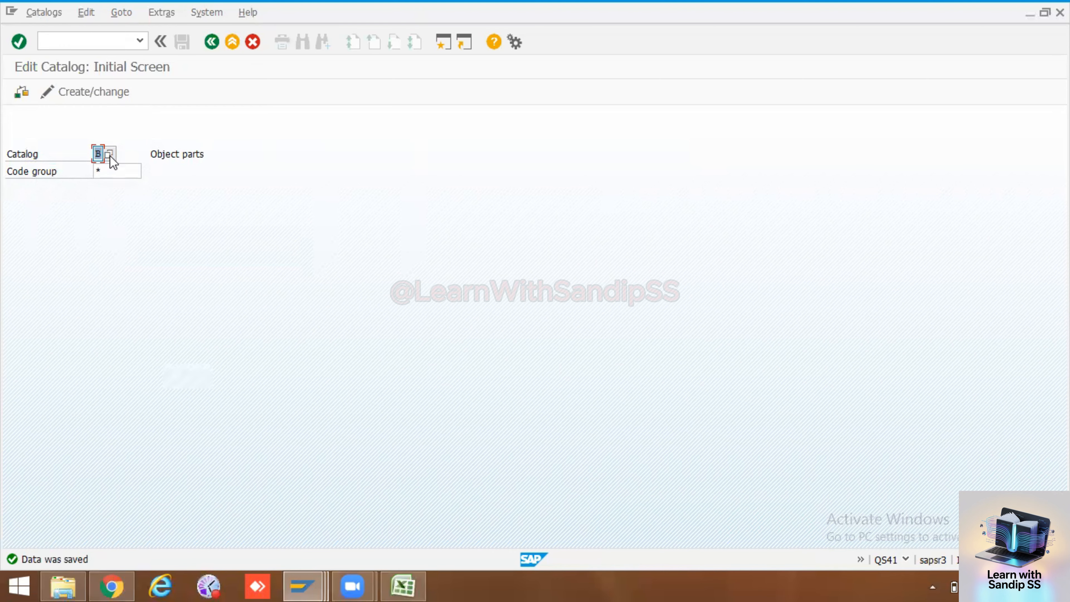
click(104, 88)
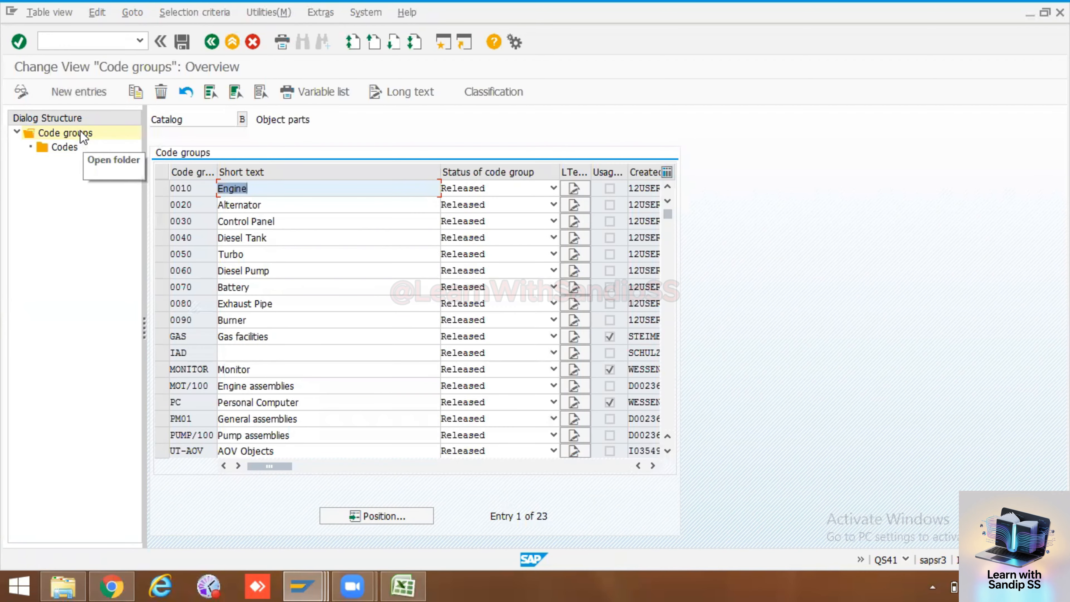
Add a new code group DG to catalog B with the short text Diesel Generator and the status Released
scroll(243, 362, down, 2)
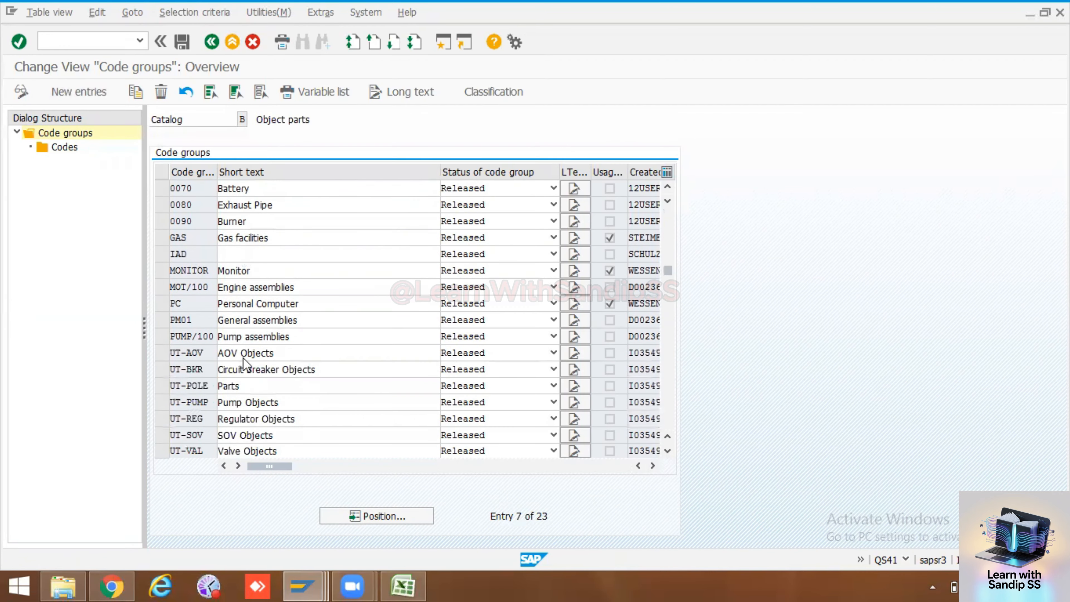
scroll(243, 357, down, 4)
scroll(243, 357, up, 6)
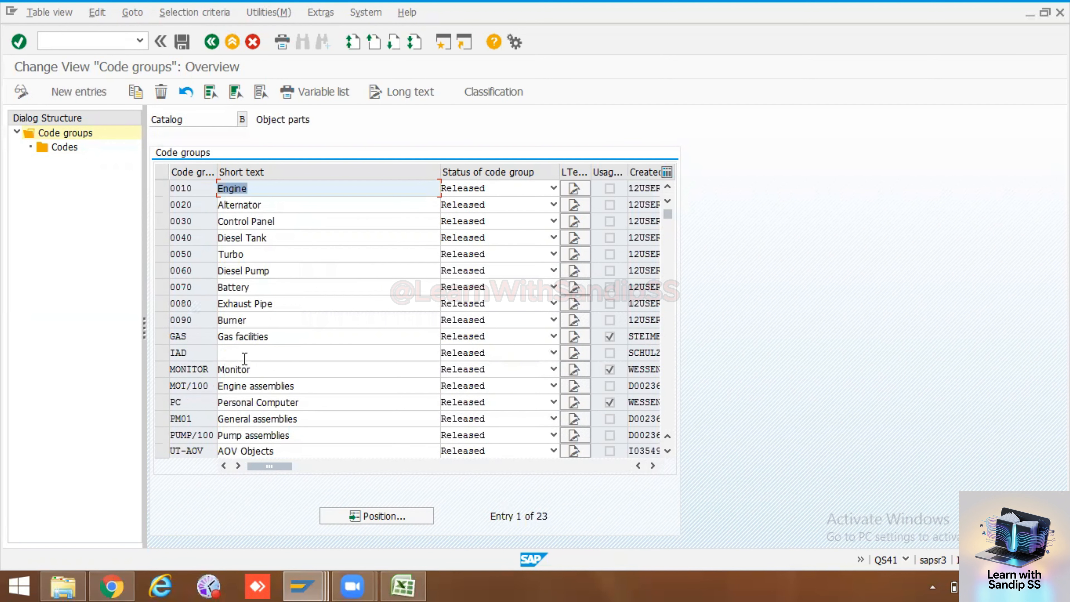
scroll(245, 358, down, 2)
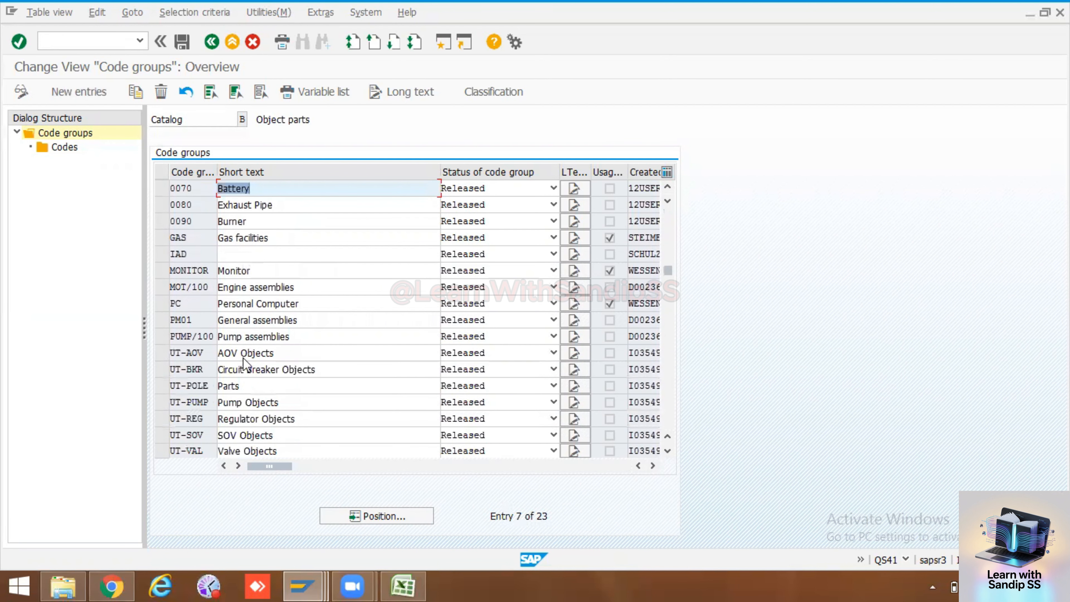
scroll(244, 358, down, 1)
scroll(244, 359, down, 1)
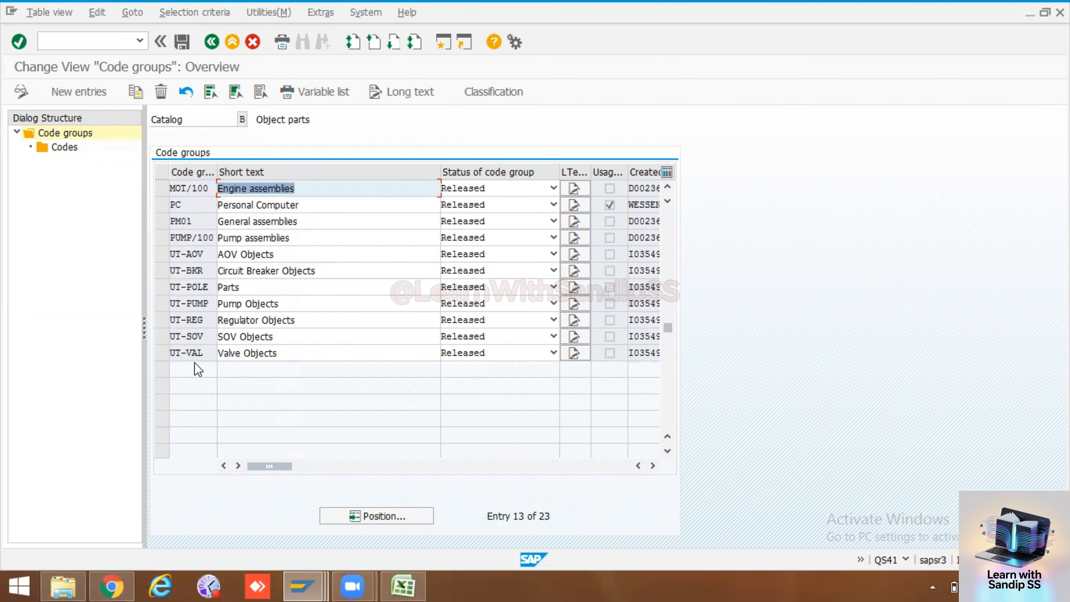
click(80, 91)
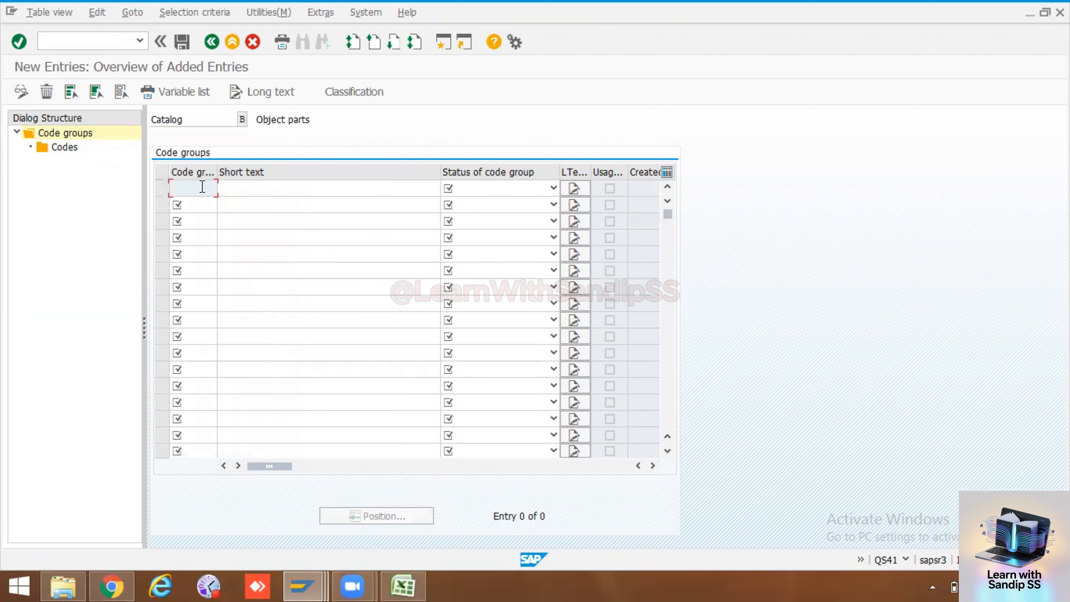
text(DG)
key(Tab)
text(Diesel Generator)
click(554, 188)
click(467, 219)
Save the new DG code group and return to the code groups overview of catalog B
click(182, 42)
click(212, 41)
key(Return)
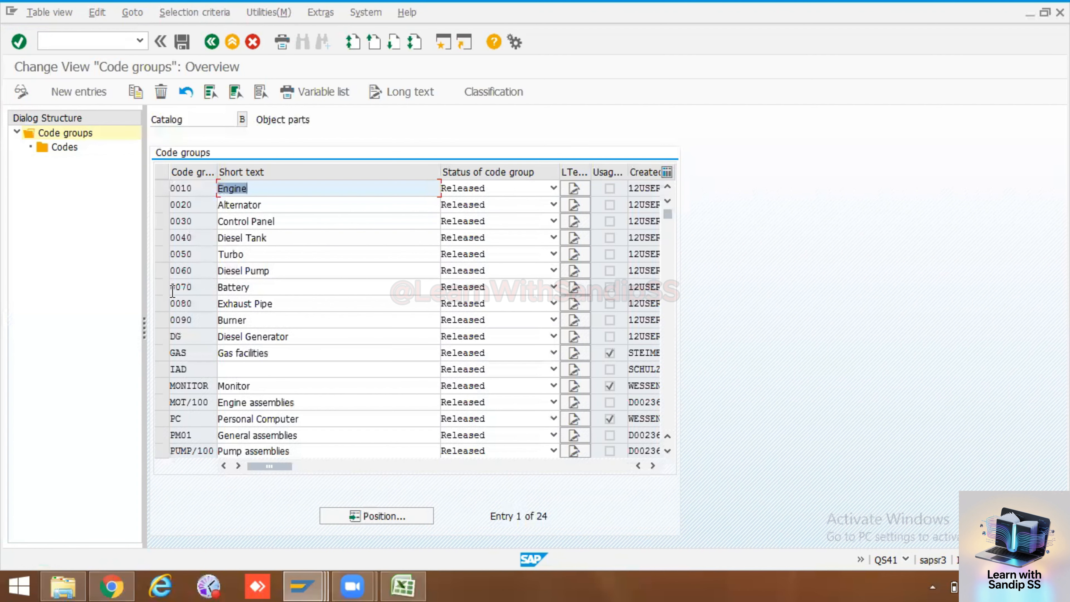
Select the Diesel Generator code group in catalog B and open new entries for its codes
click(161, 336)
click(70, 146)
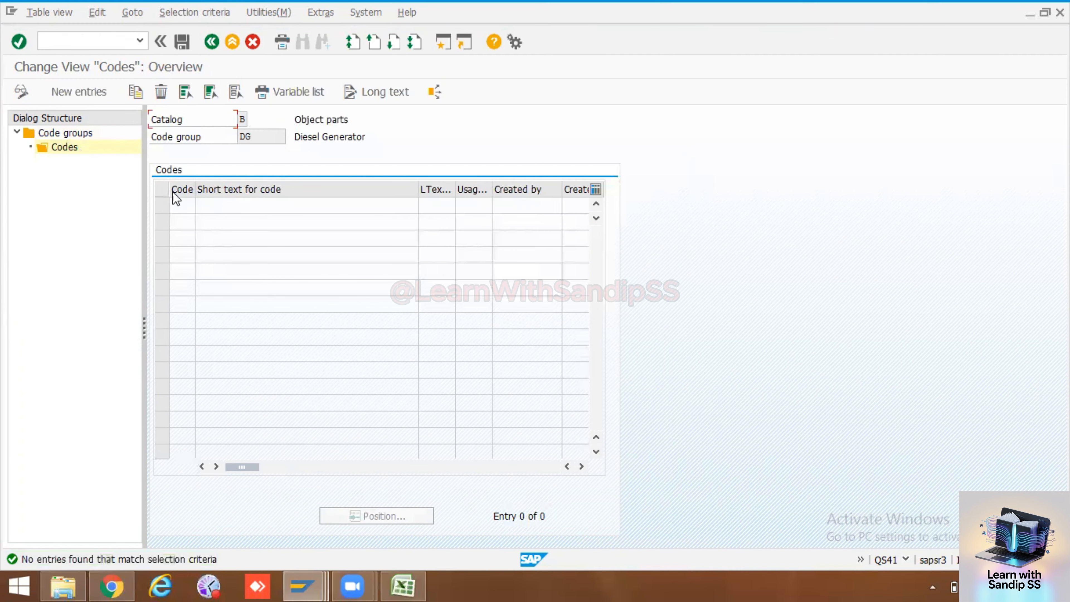
click(79, 91)
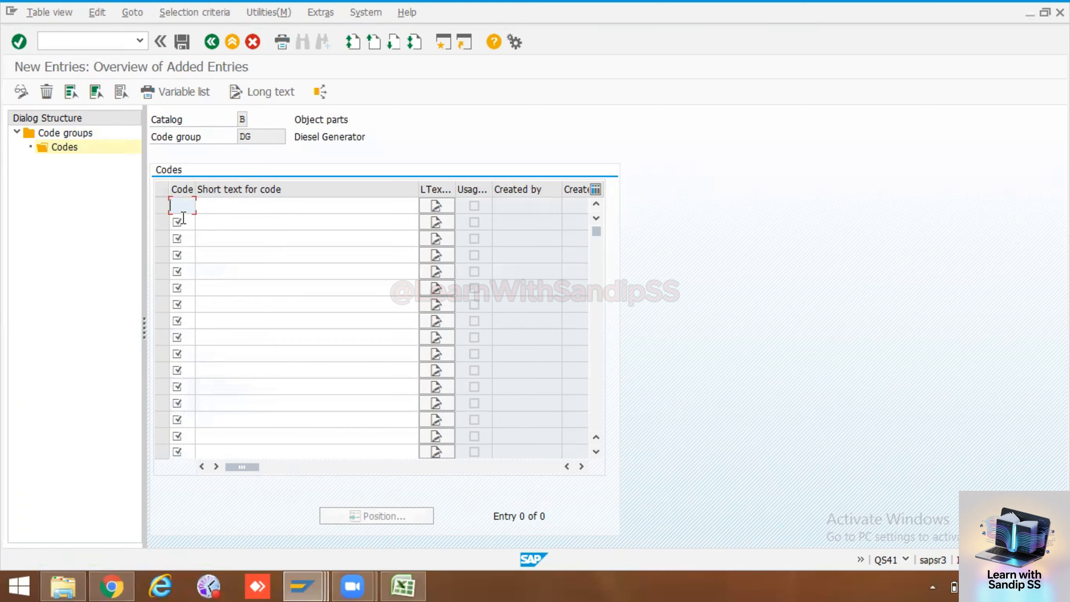
Copy codes 0010 to 0080 beside the Object Part names in the Excel worksheet and paste them into the code column in SAP
click(403, 584)
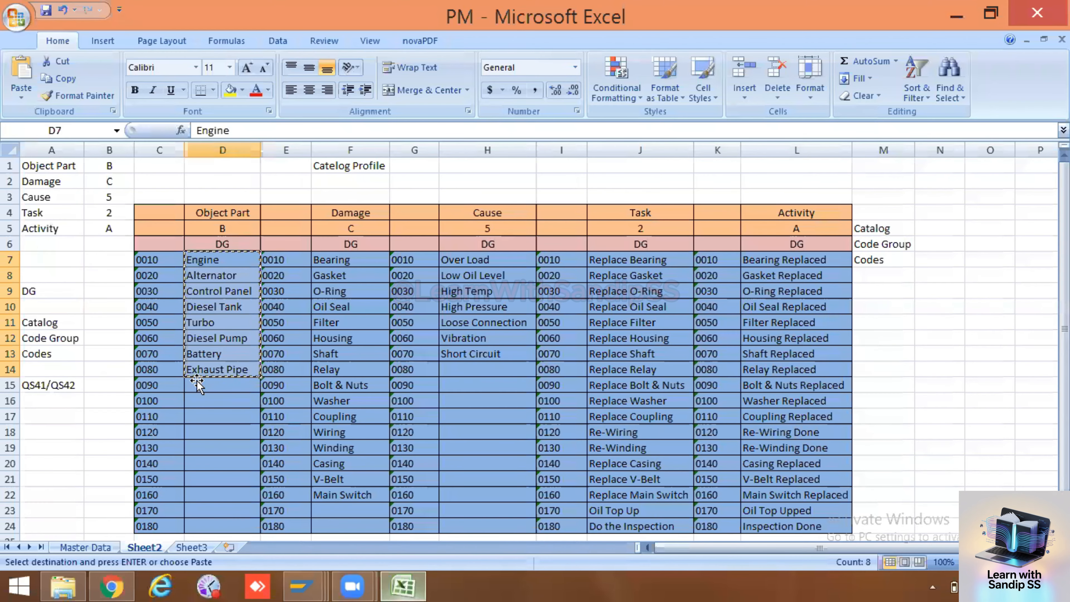
click(202, 390)
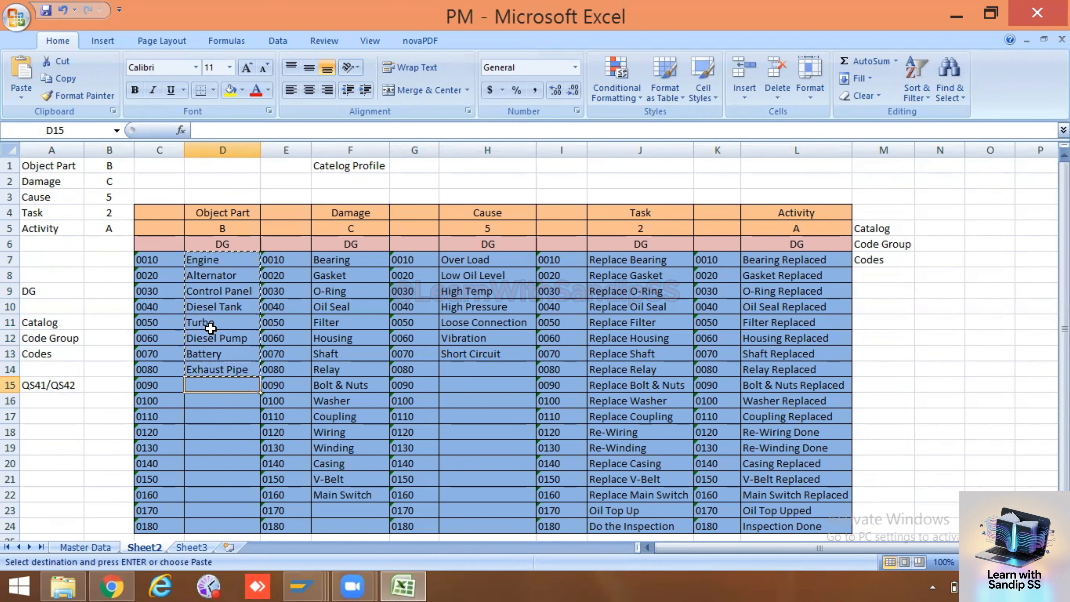
drag(151, 259, 152, 364)
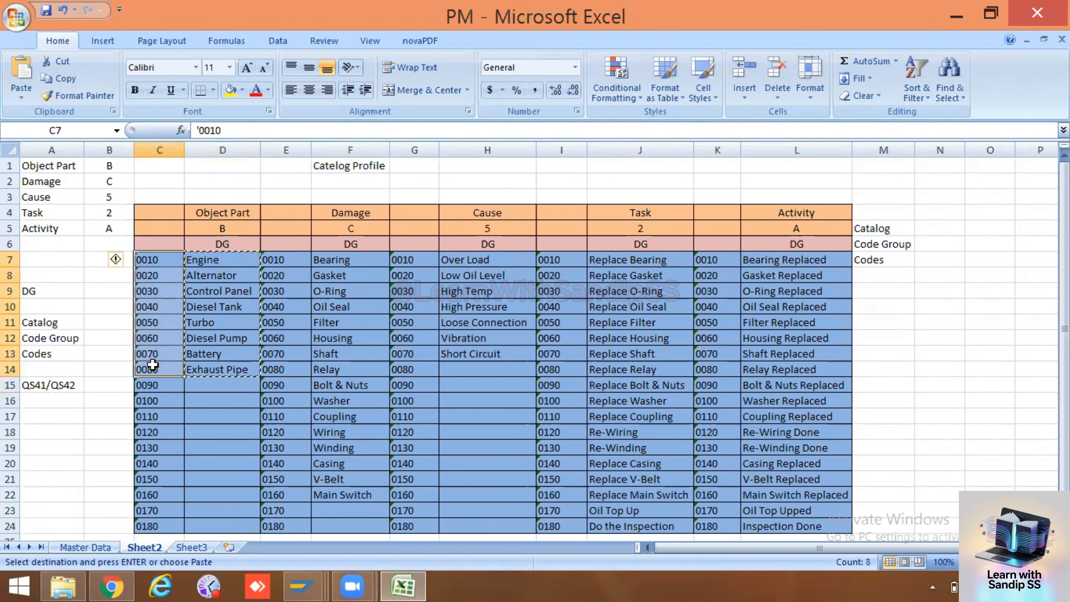
key(ctrl+c)
key(alt+Tab)
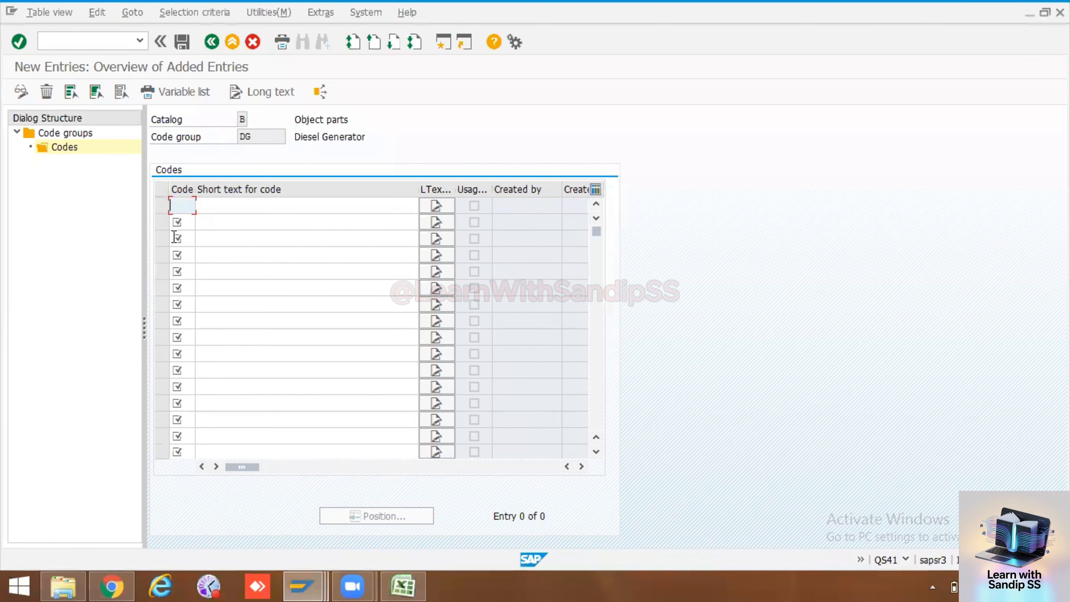
key(ctrl+v)
Copy the Object Part names from Engine to Exhaust Pipe in Excel and paste them as short texts for codes 0010 to 0080 in SAP
click(210, 206)
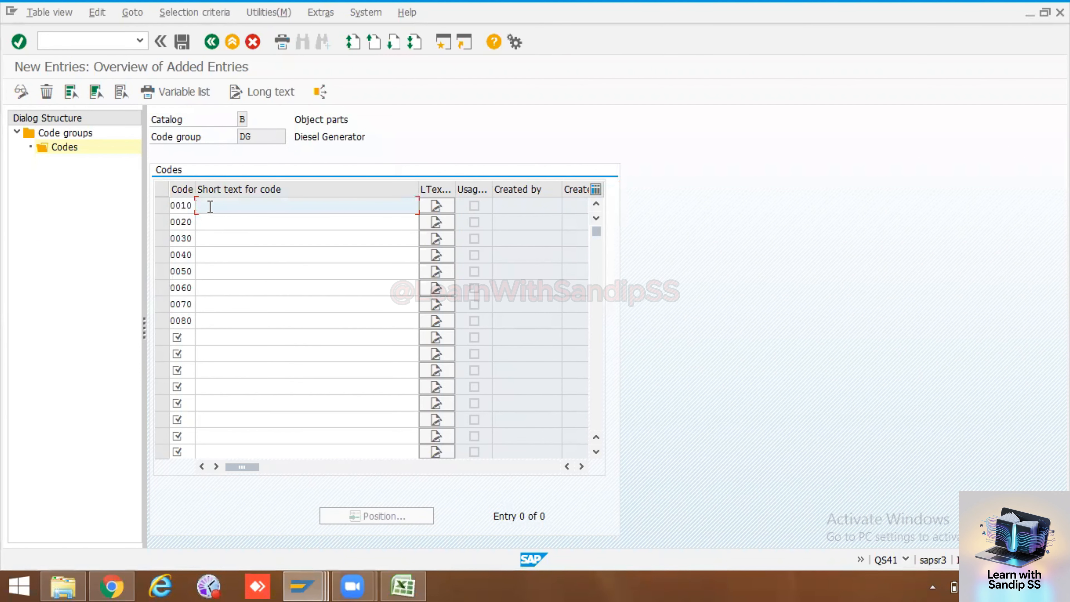
key(alt+Tab)
drag(207, 259, 207, 366)
key(ctrl+c)
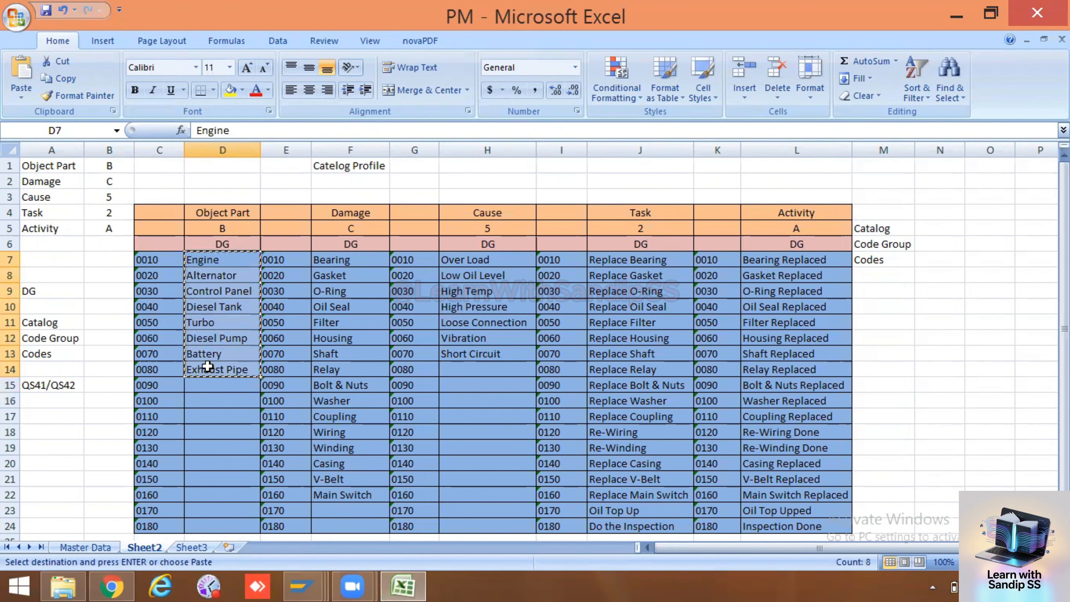
key(alt+Tab)
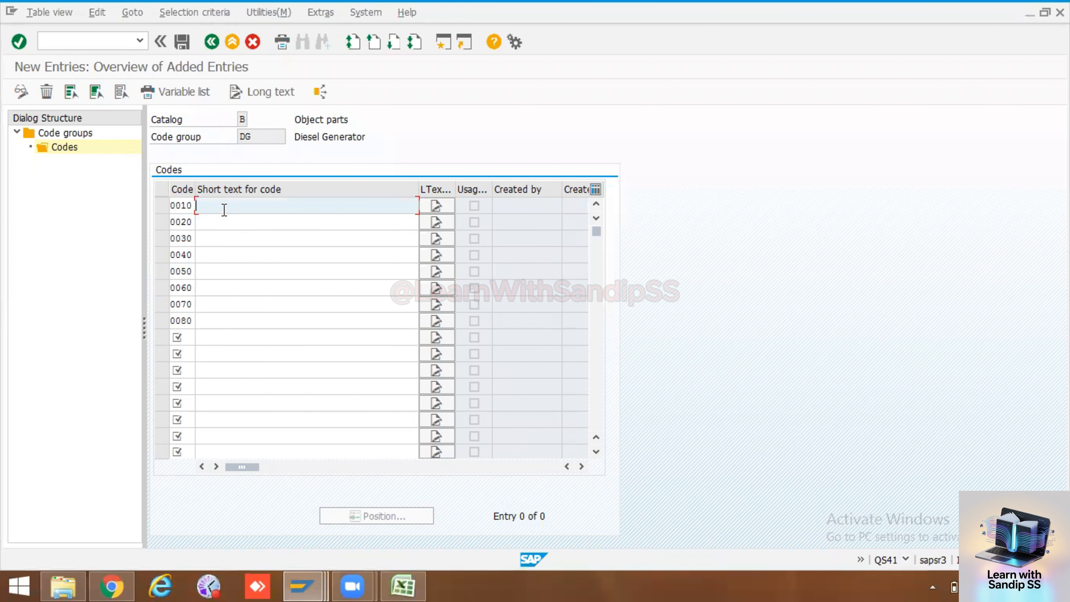
key(ctrl+v)
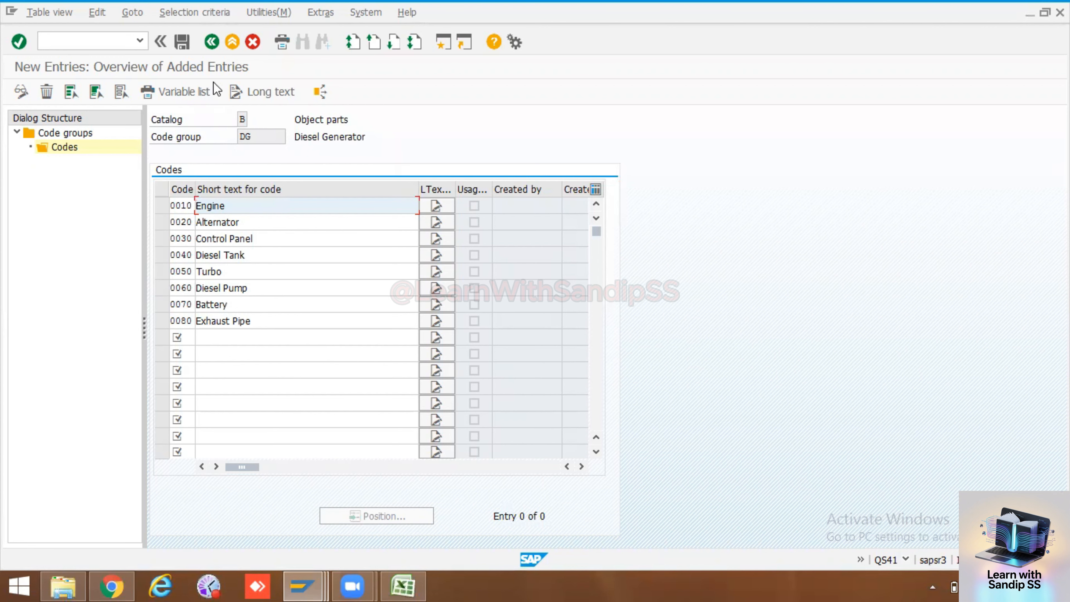
Save the codes under the PM Training customizing request and open the code groups of catalog C in change mode
click(185, 41)
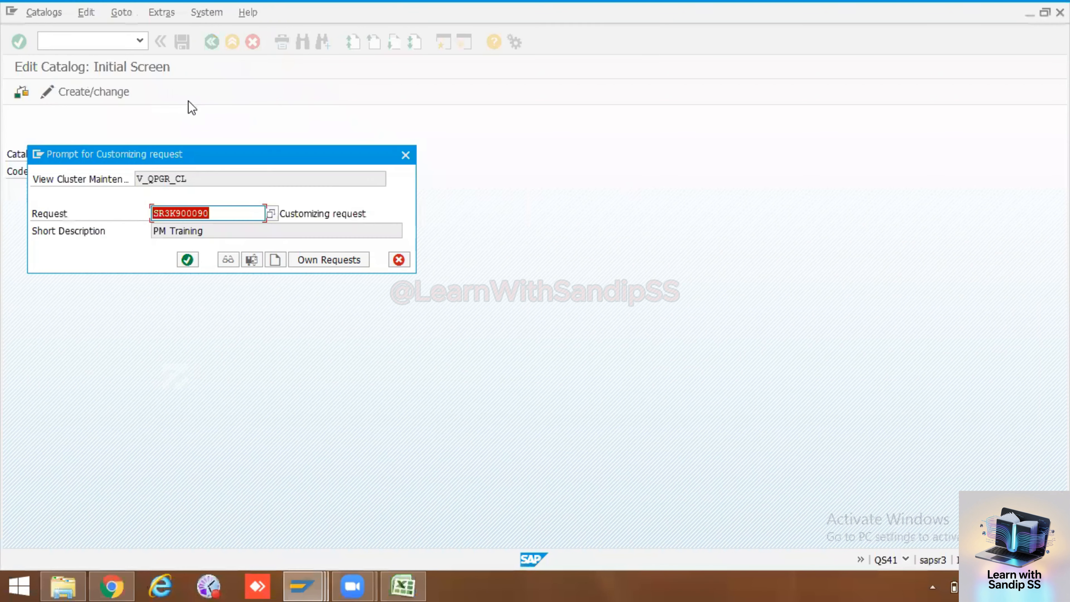
click(188, 259)
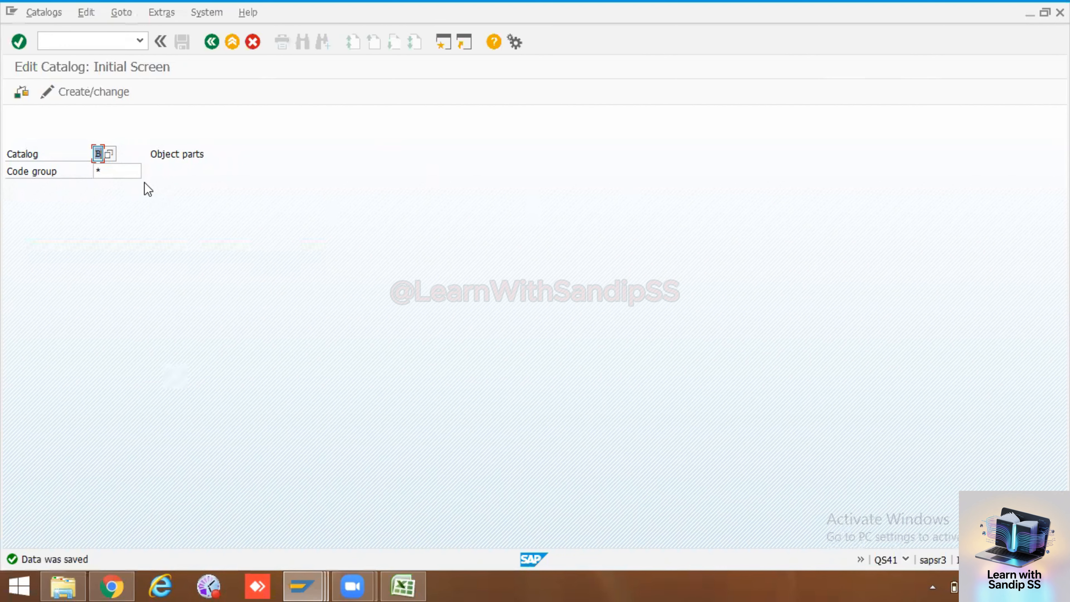
text(c)
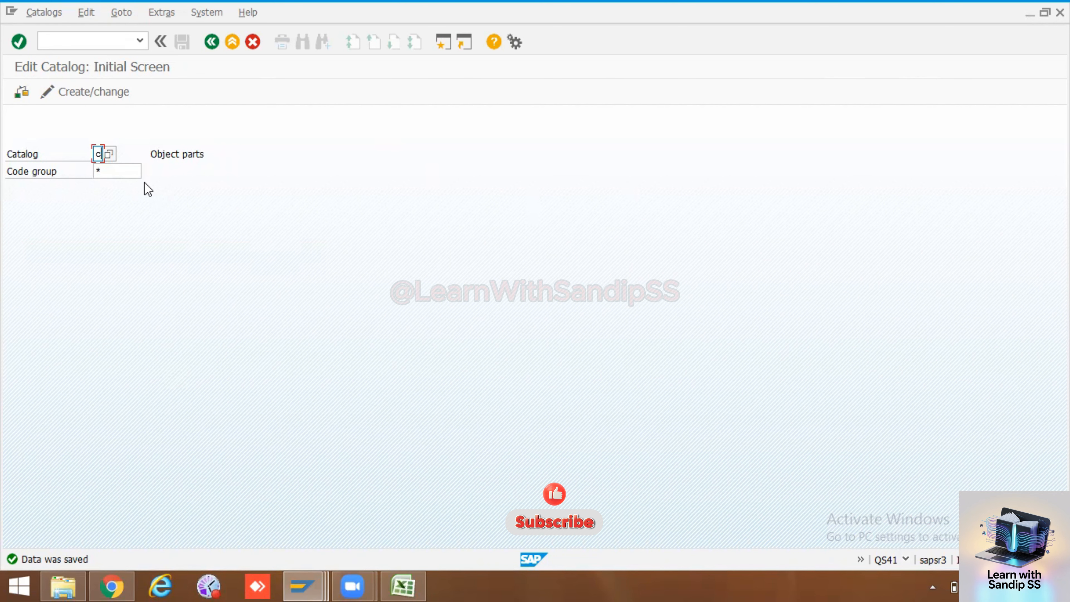
key(Return)
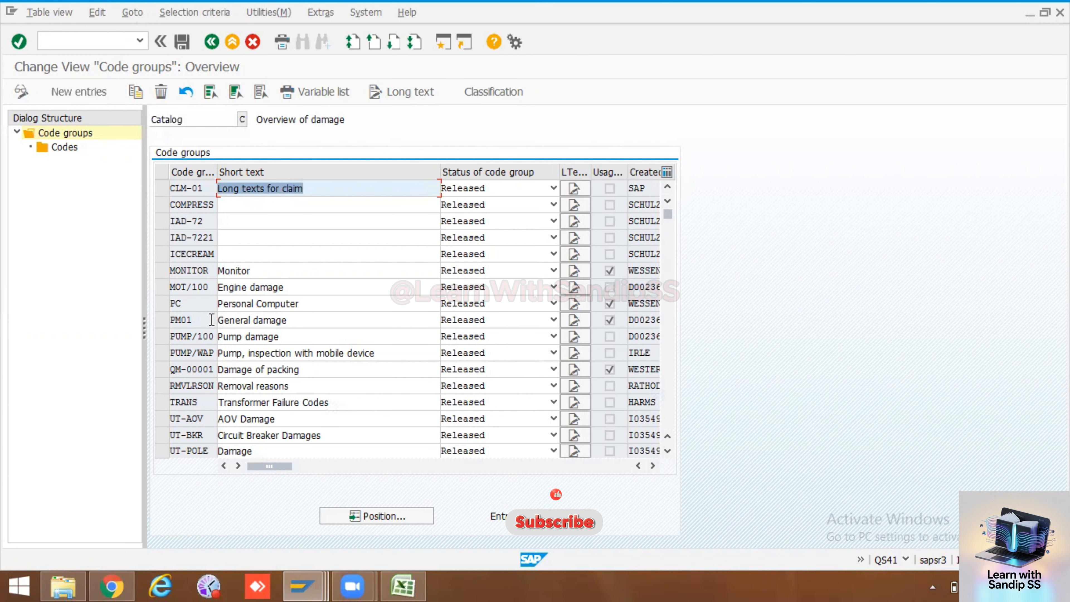
Add a new code group DG to catalog C with the short text Diesel Generator and the status Released
double_click(212, 342)
scroll(213, 344, up, 3)
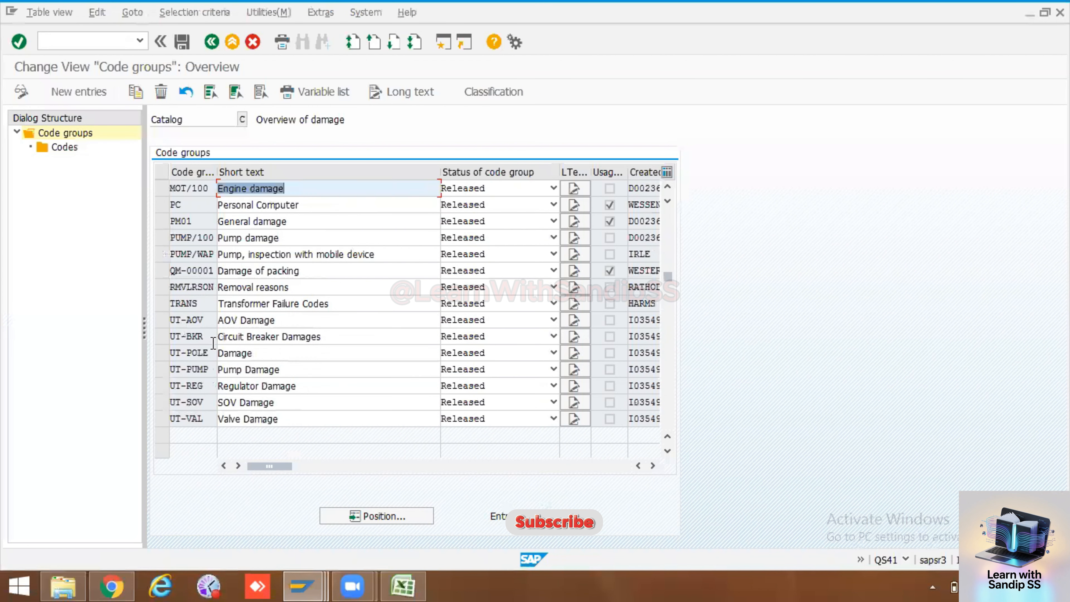
click(80, 91)
text(DG)
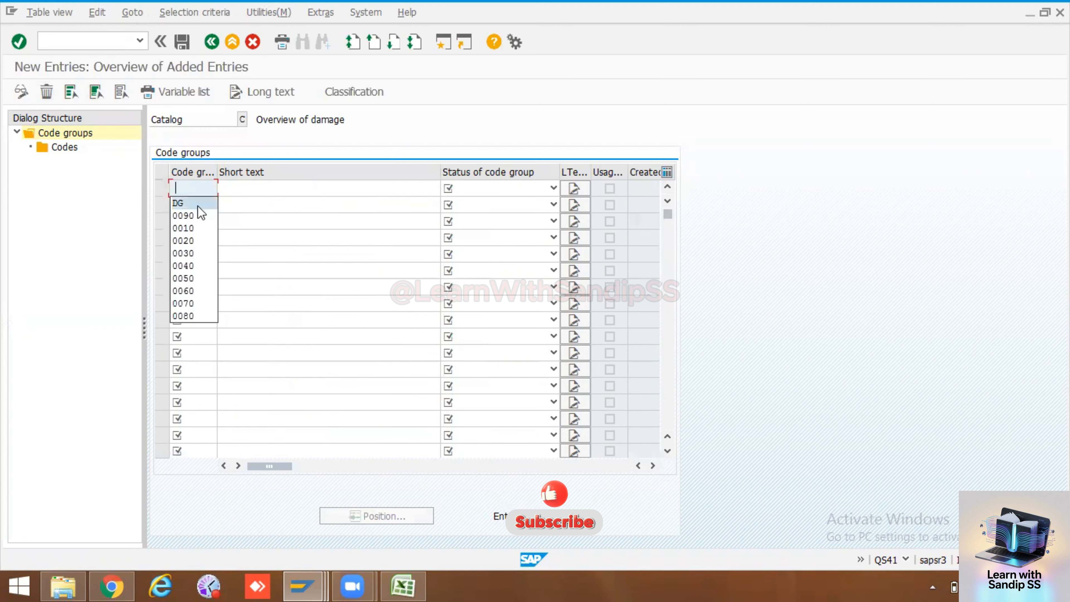
key(Tab)
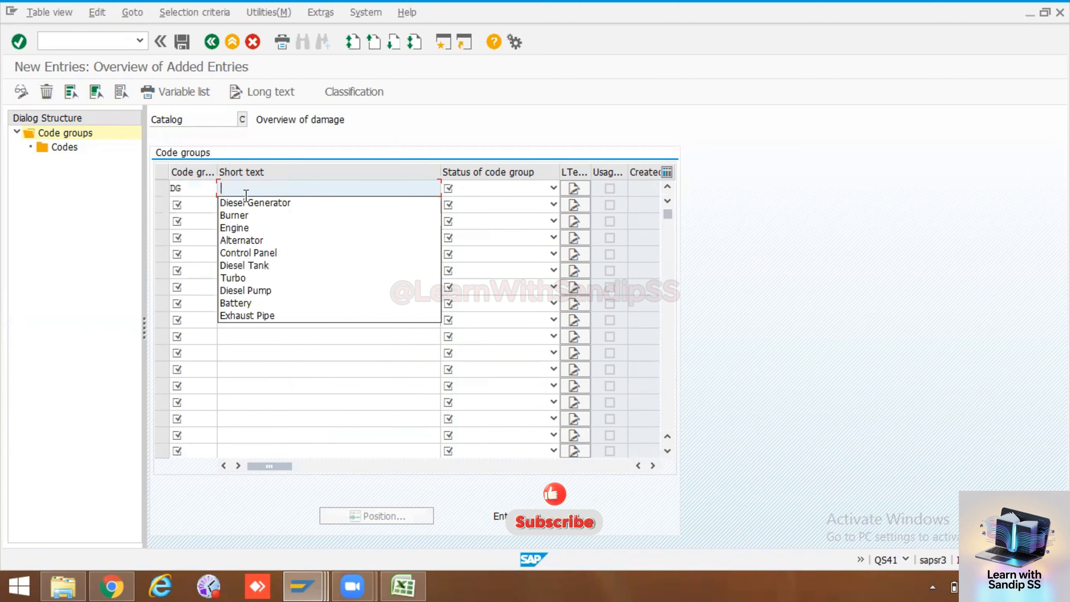
click(243, 199)
click(493, 189)
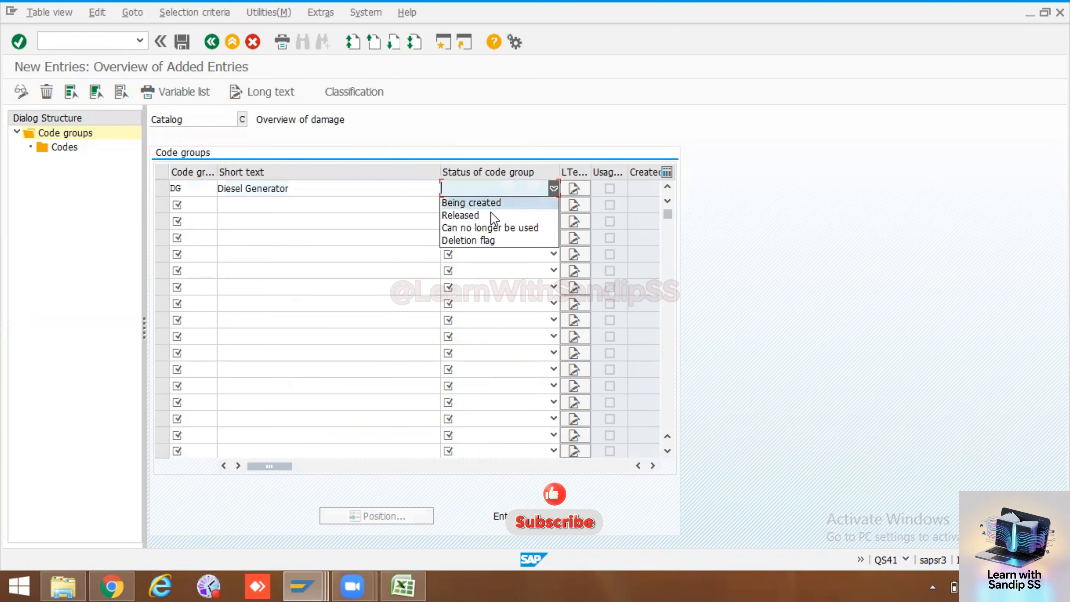
click(491, 214)
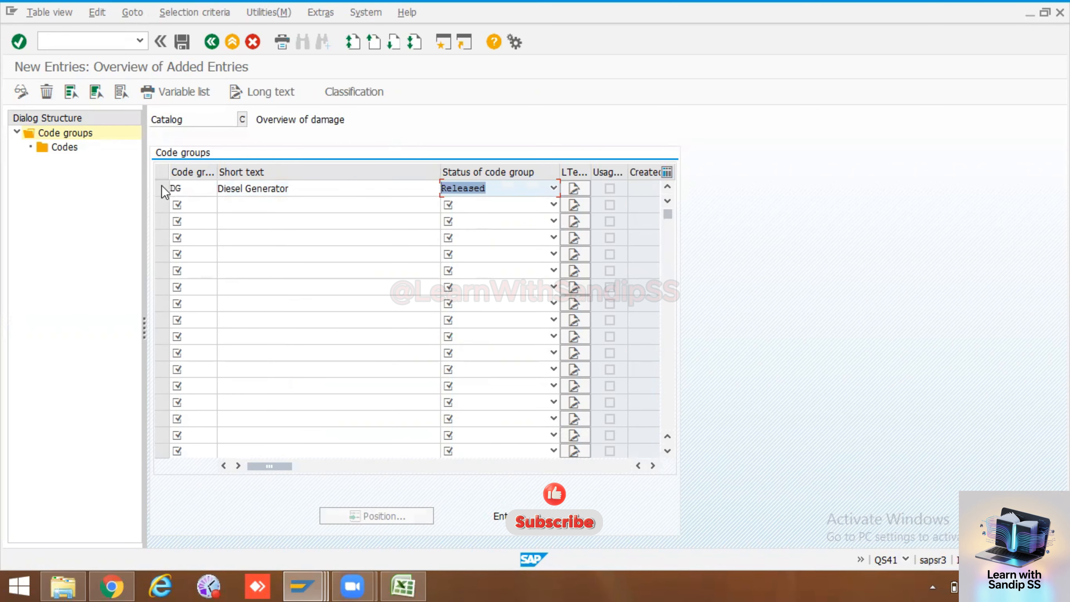
Select the Diesel Generator code group in catalog C and open new entries for its codes
click(71, 146)
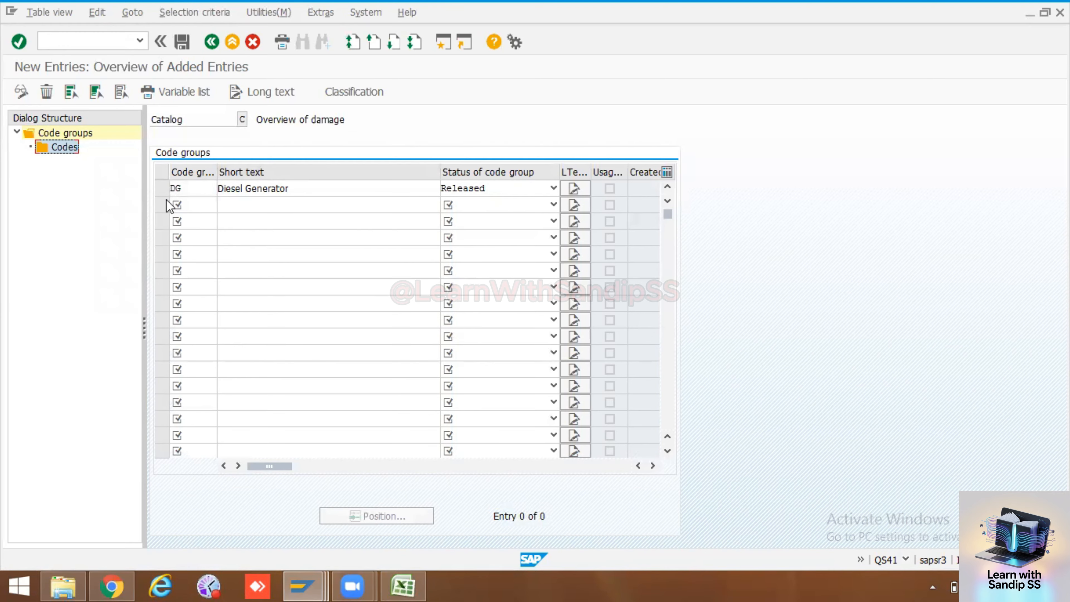
click(164, 190)
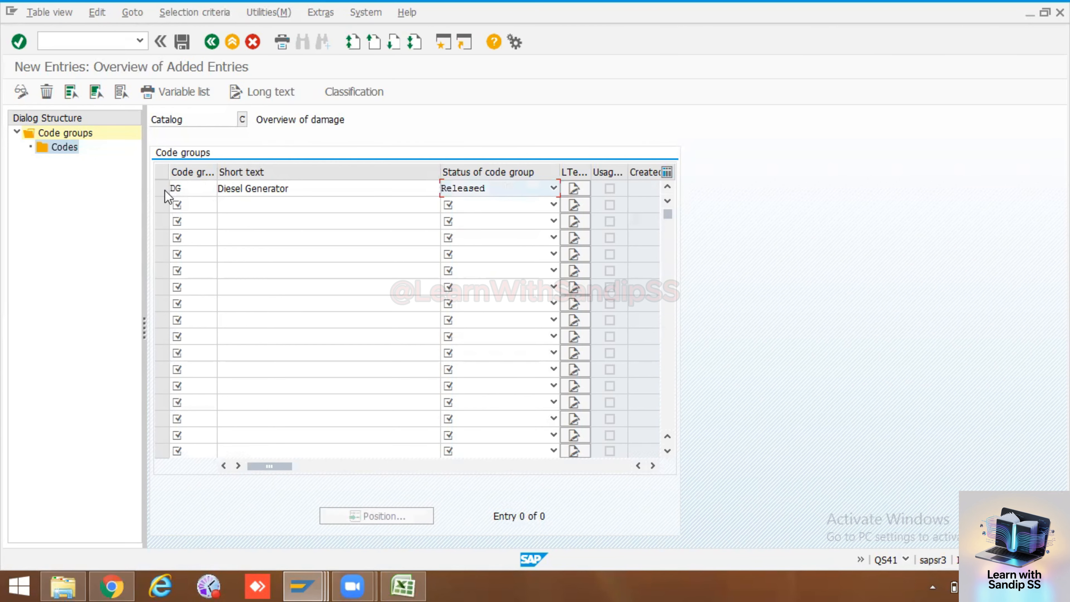
click(164, 191)
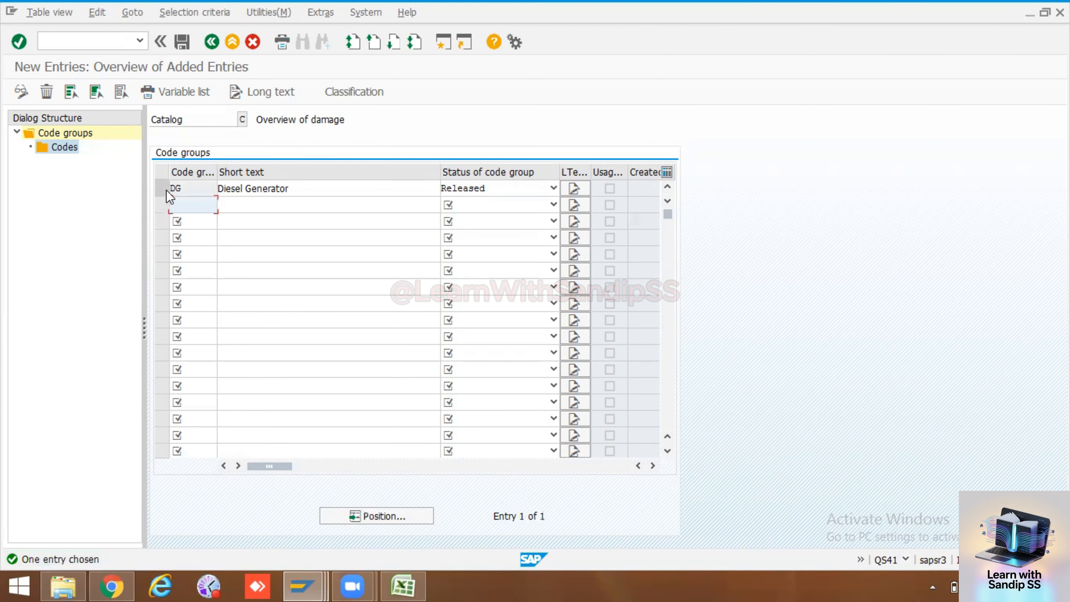
click(166, 190)
double_click(48, 145)
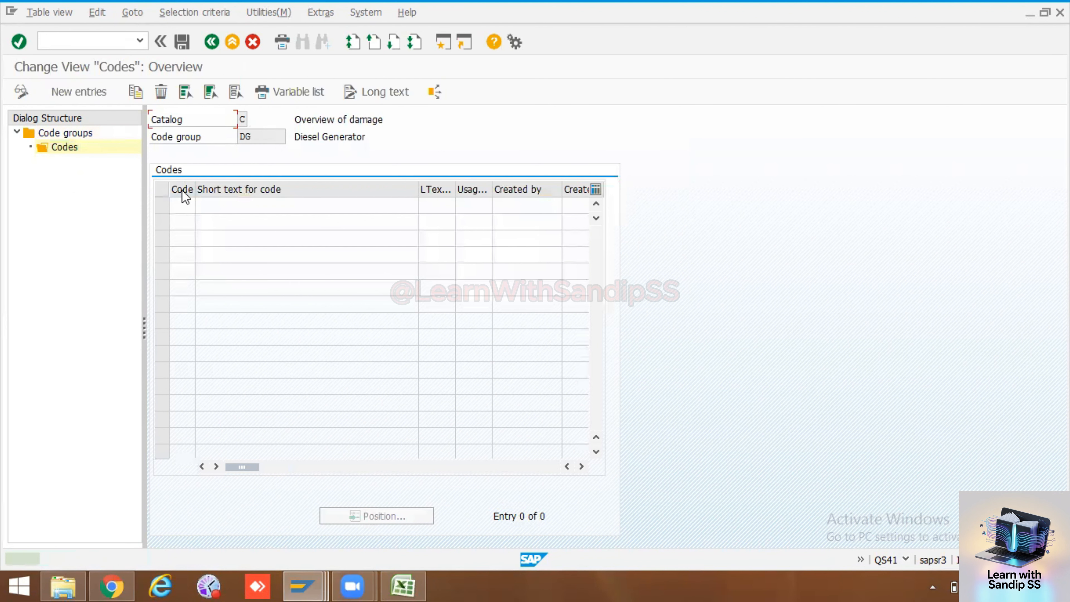
click(107, 95)
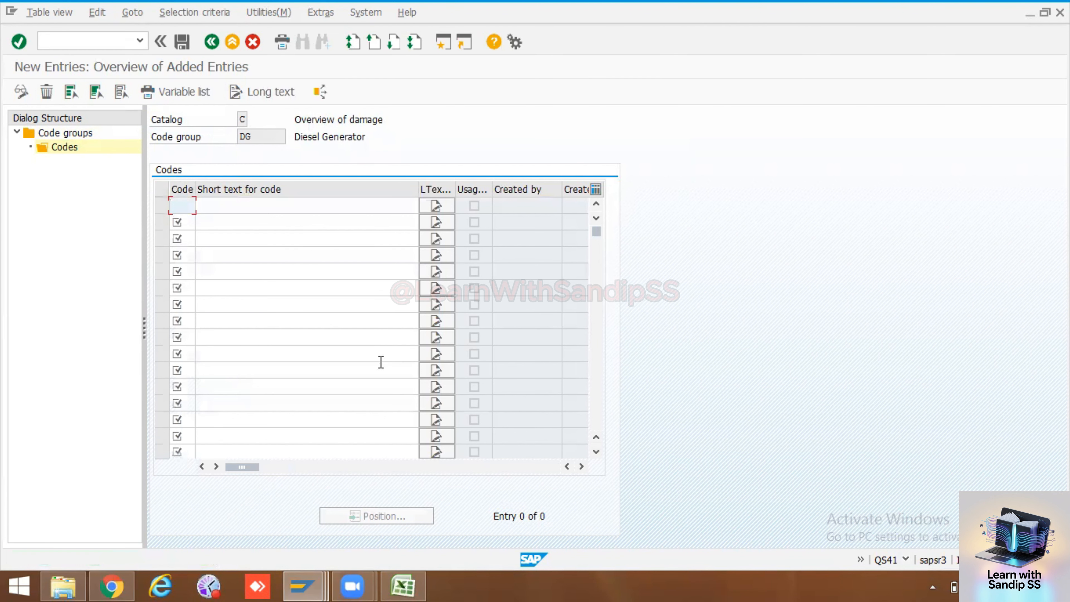
Copy codes 0010 to 0160 beside the Damage names in the Excel worksheet and paste them into the code column in SAP
click(404, 584)
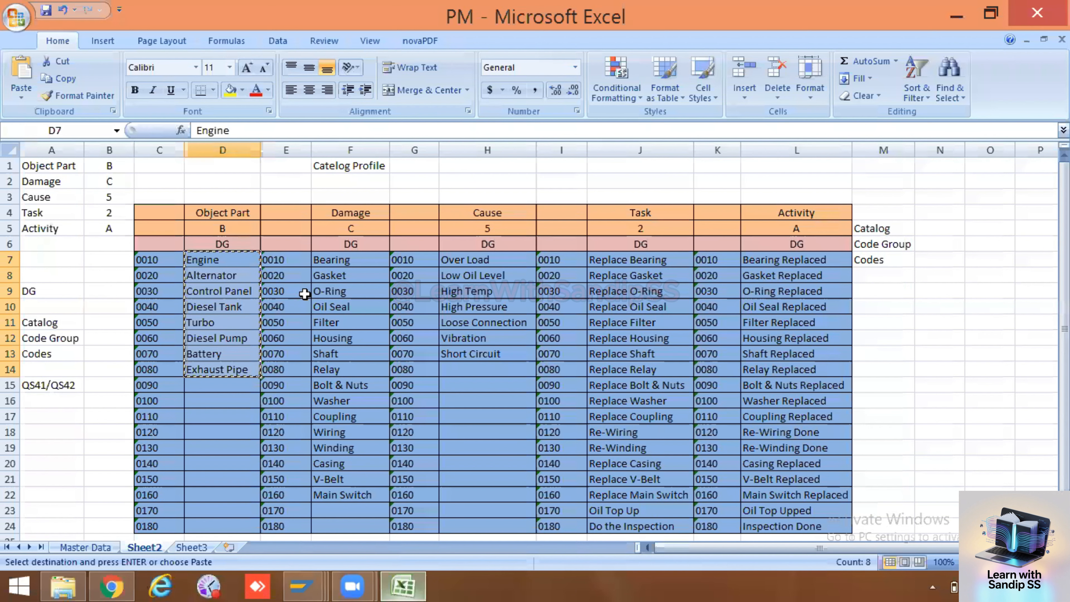
click(351, 260)
drag(276, 260, 298, 492)
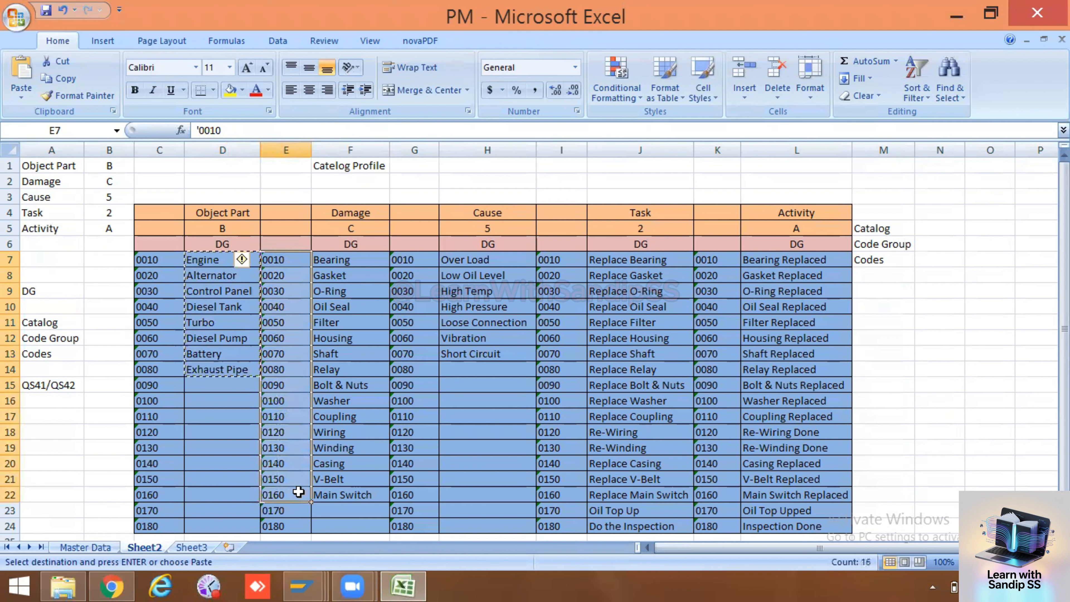
key(ctrl+c)
key(alt+Tab)
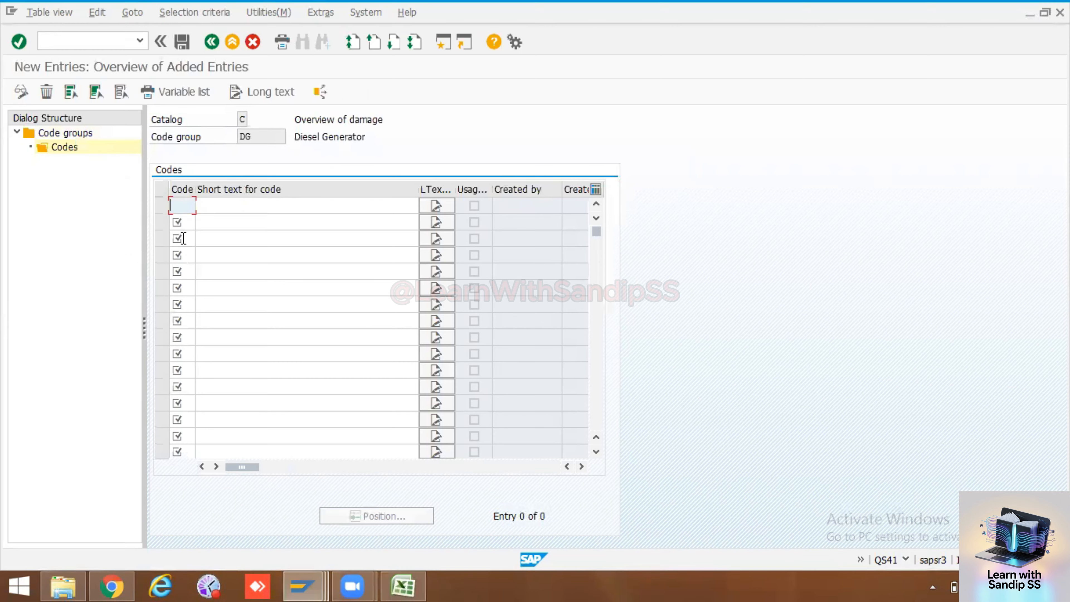
key(ctrl+v)
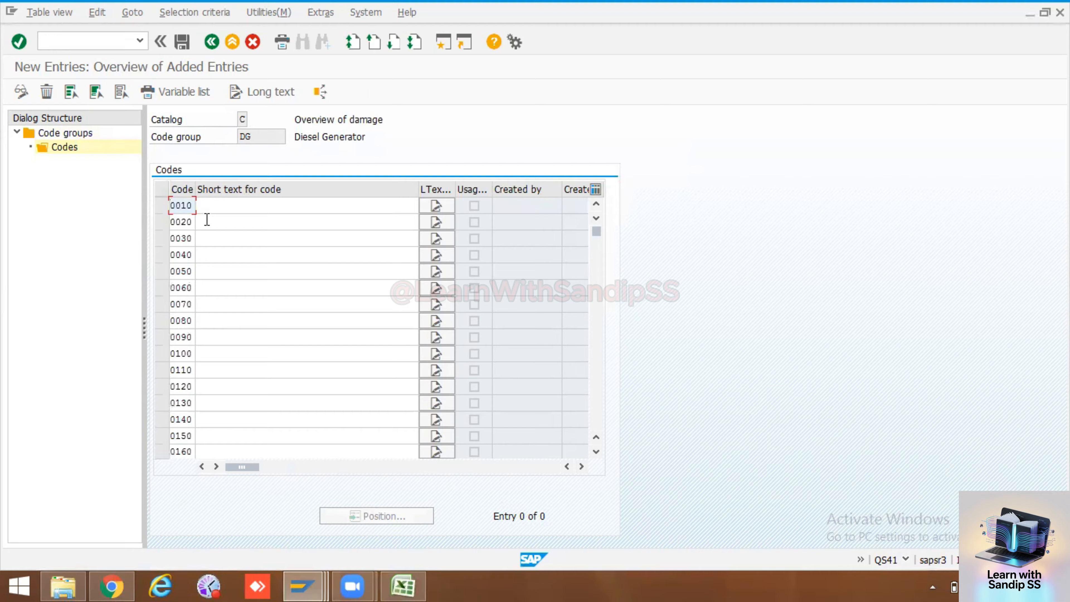
Copy the Damage names Bearing to Main Switch from the Excel worksheet and paste them as short texts for codes 0010 to 0160 in SAP
click(270, 198)
key(alt+Tab)
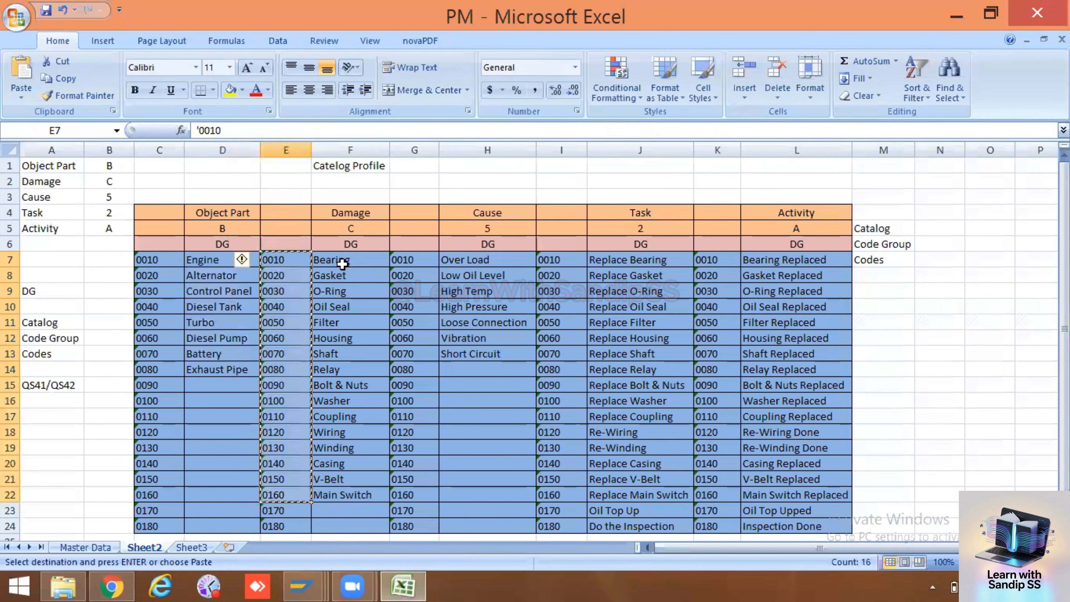
drag(342, 264, 354, 490)
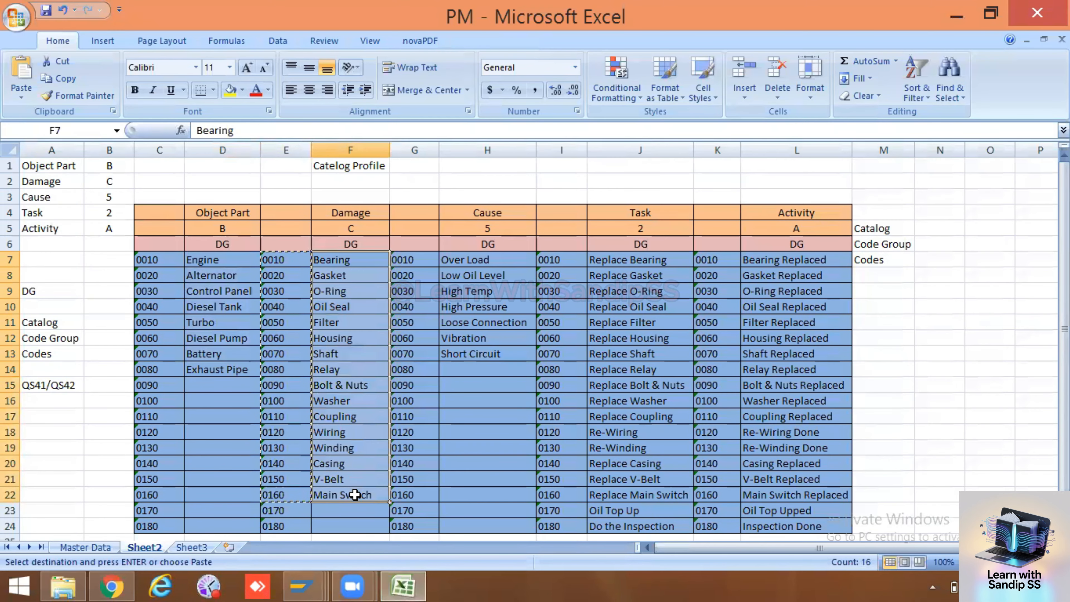
key(ctrl+c)
key(alt+Tab)
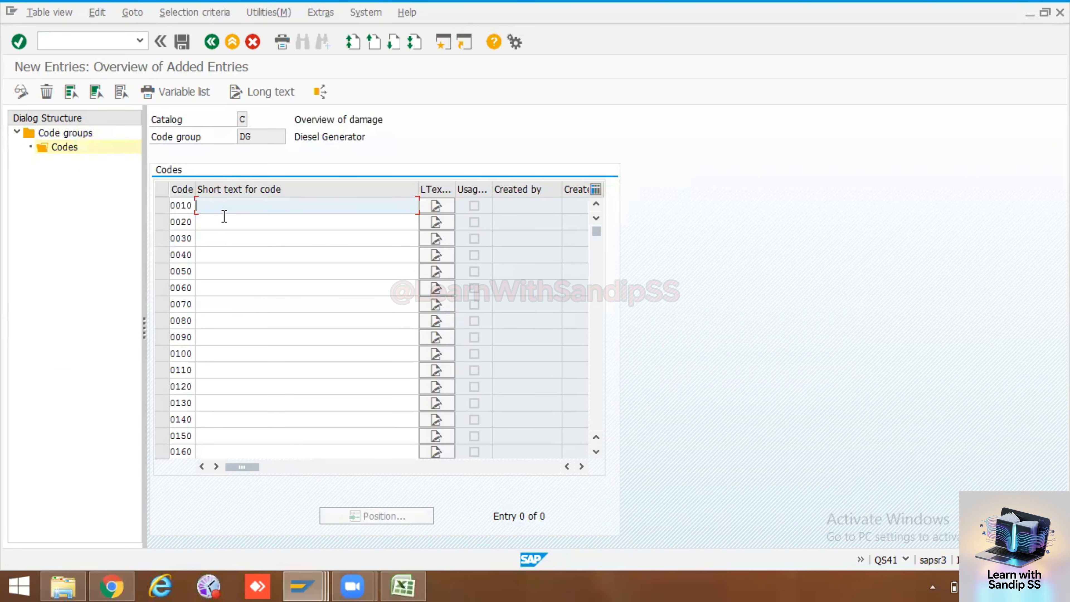
key(ctrl+v)
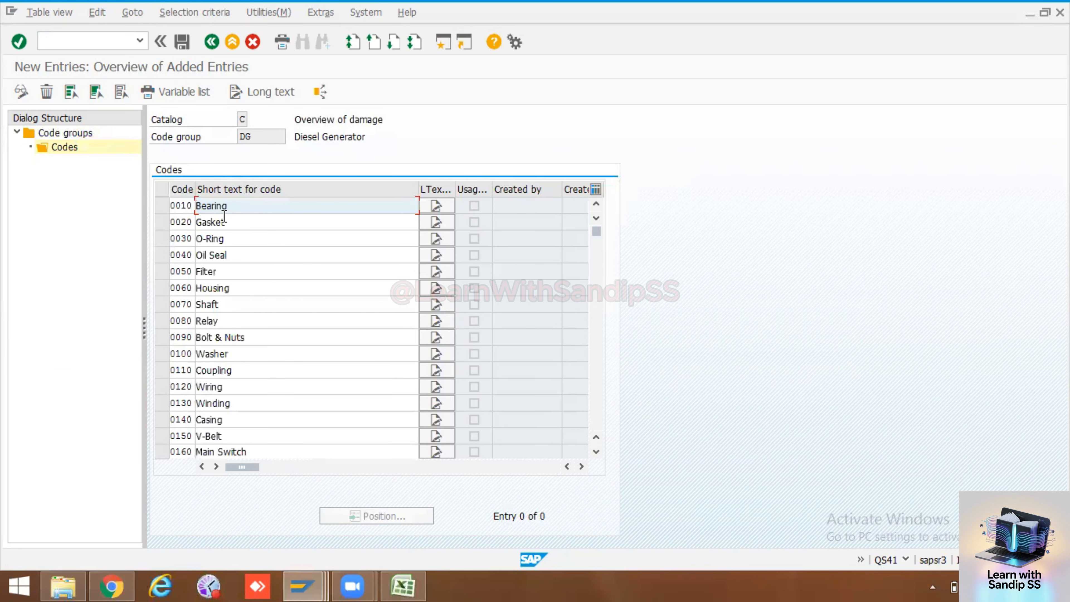
Save the Damage codes under the PM Training customizing request and check the Excel worksheet for the next catalog
click(181, 45)
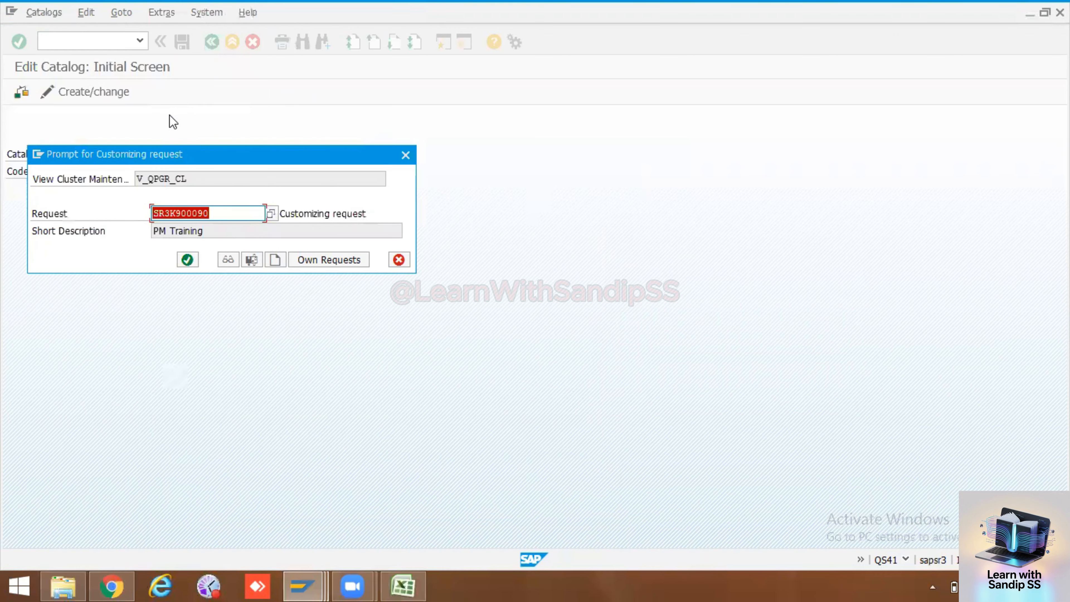
click(189, 259)
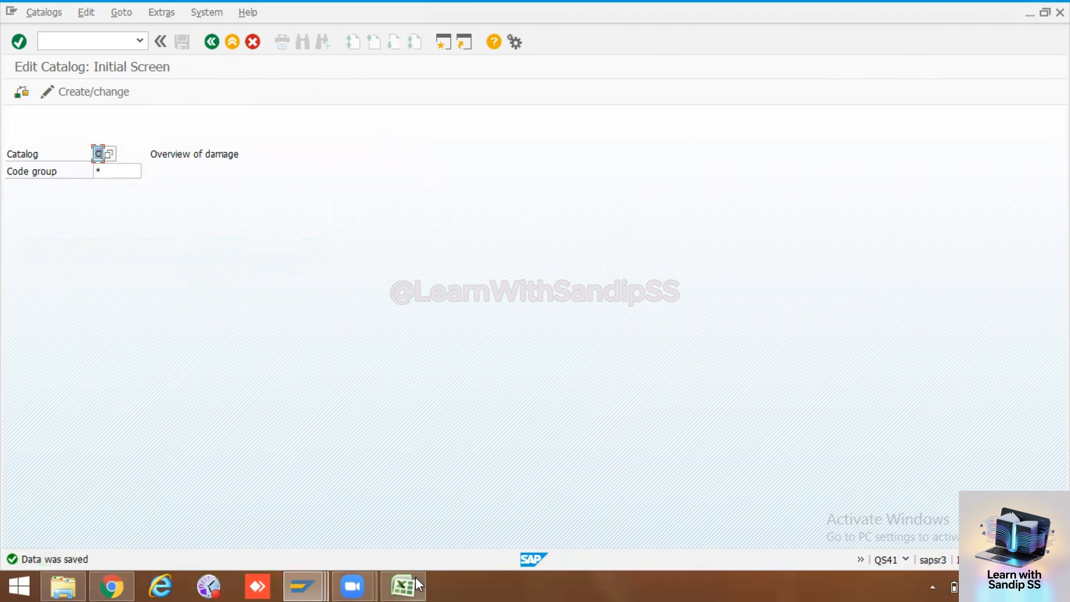
click(402, 585)
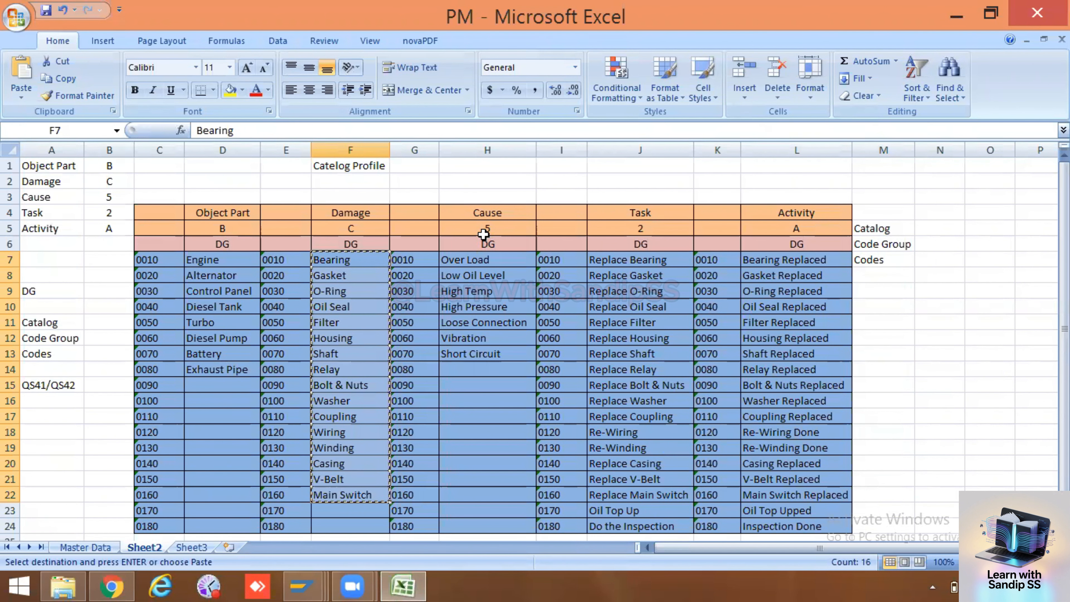
key(alt+Tab)
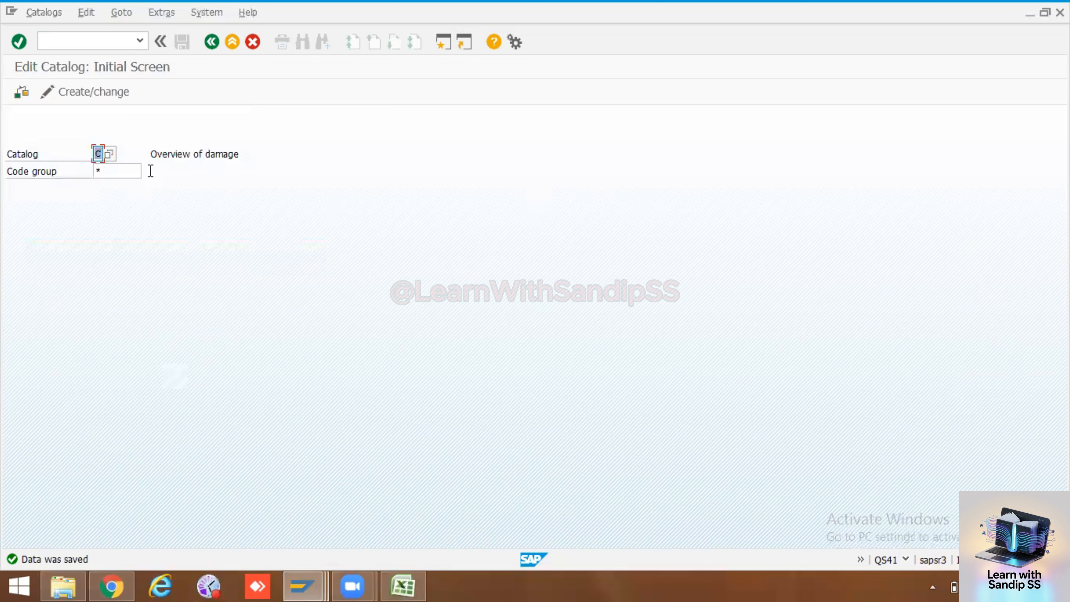
key(Return)
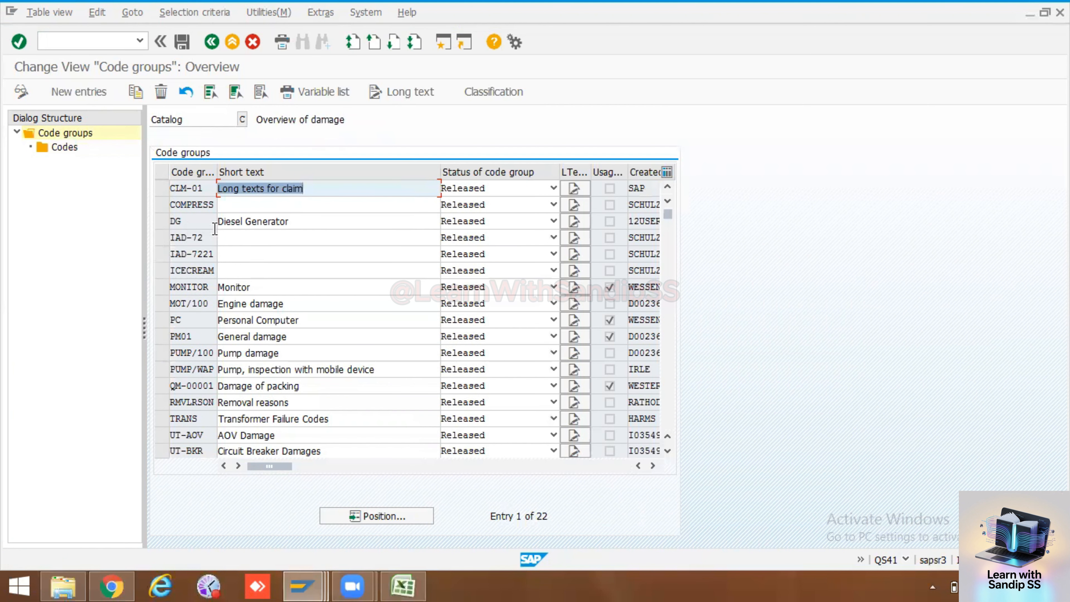
click(94, 89)
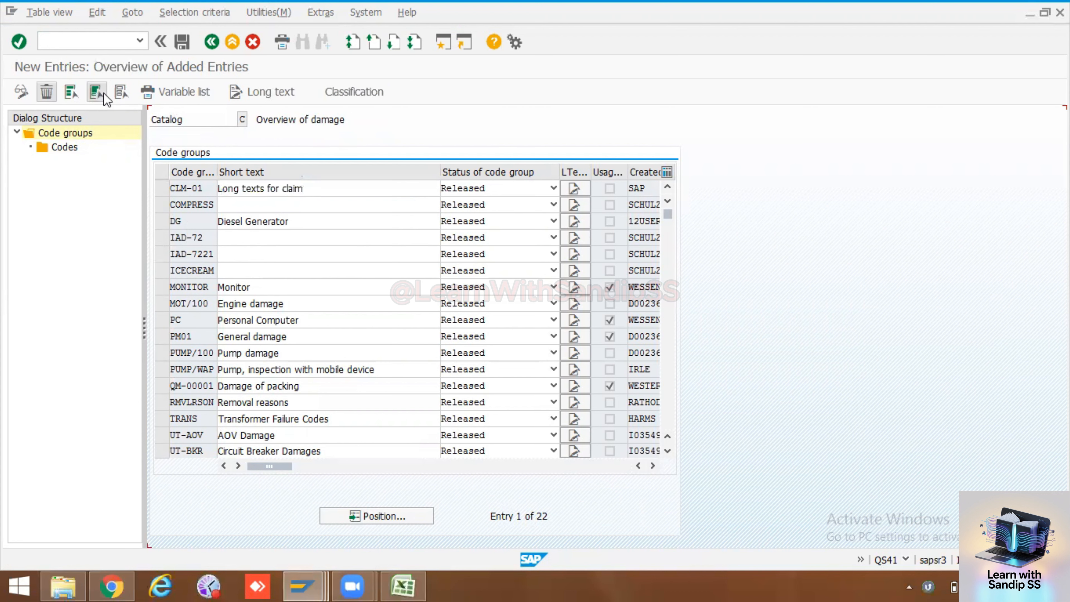
click(196, 188)
click(200, 204)
click(274, 189)
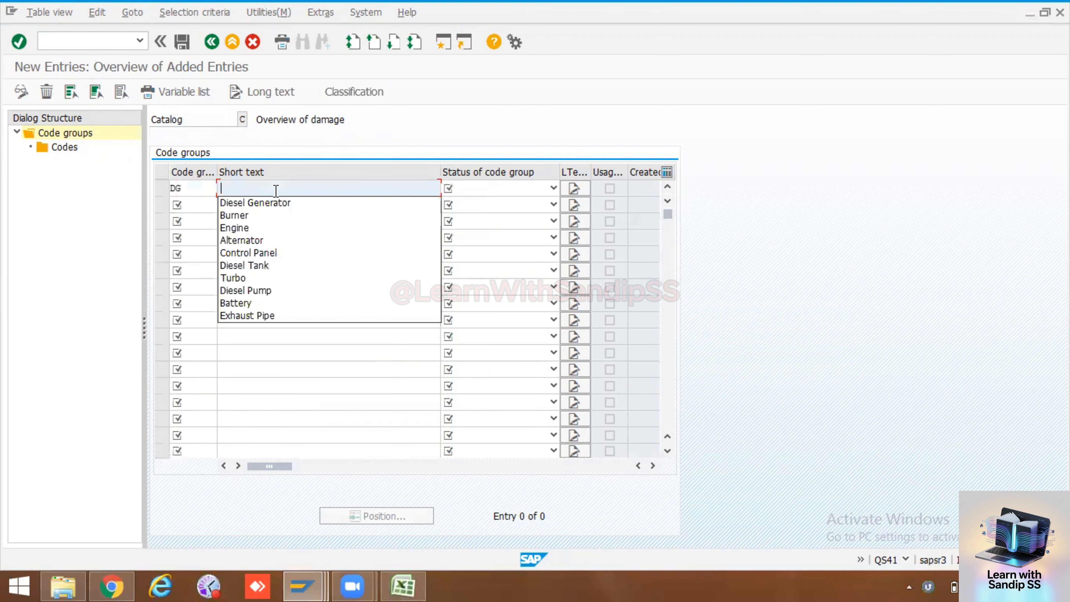
click(270, 204)
click(553, 188)
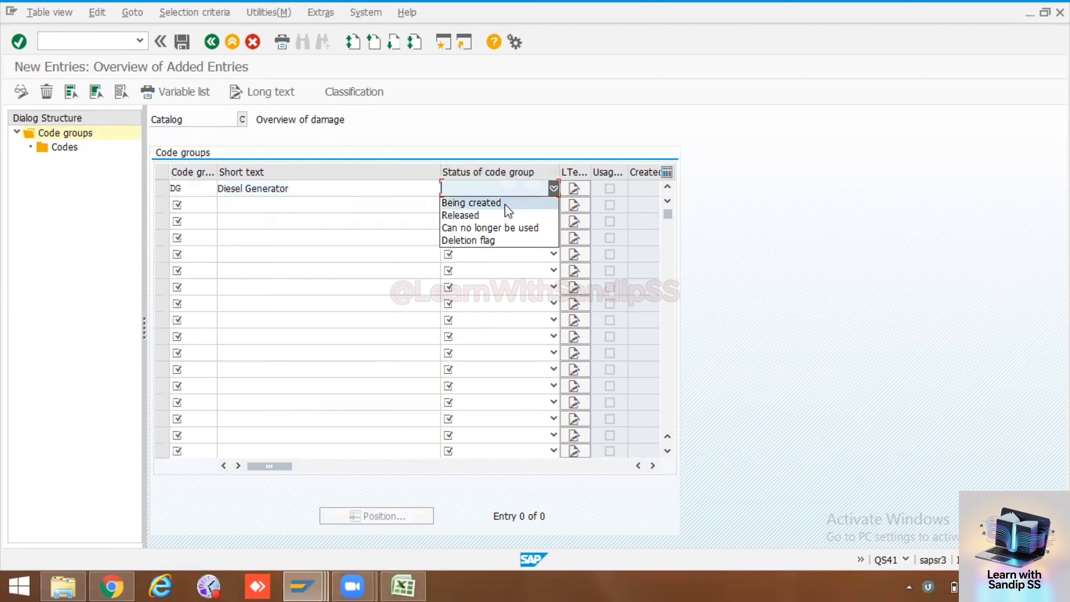
click(492, 216)
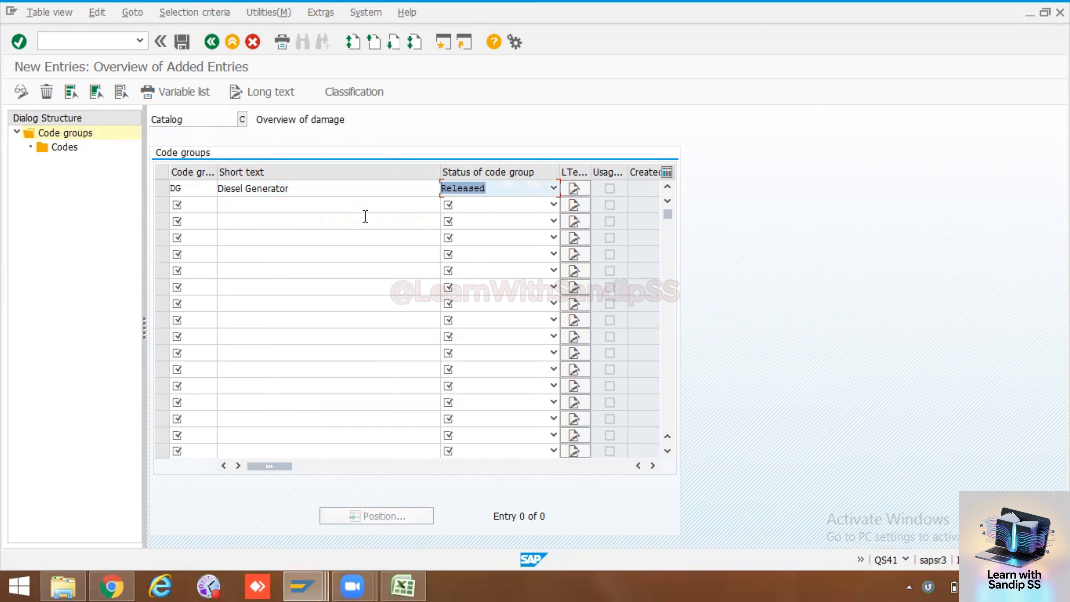
key(Return)
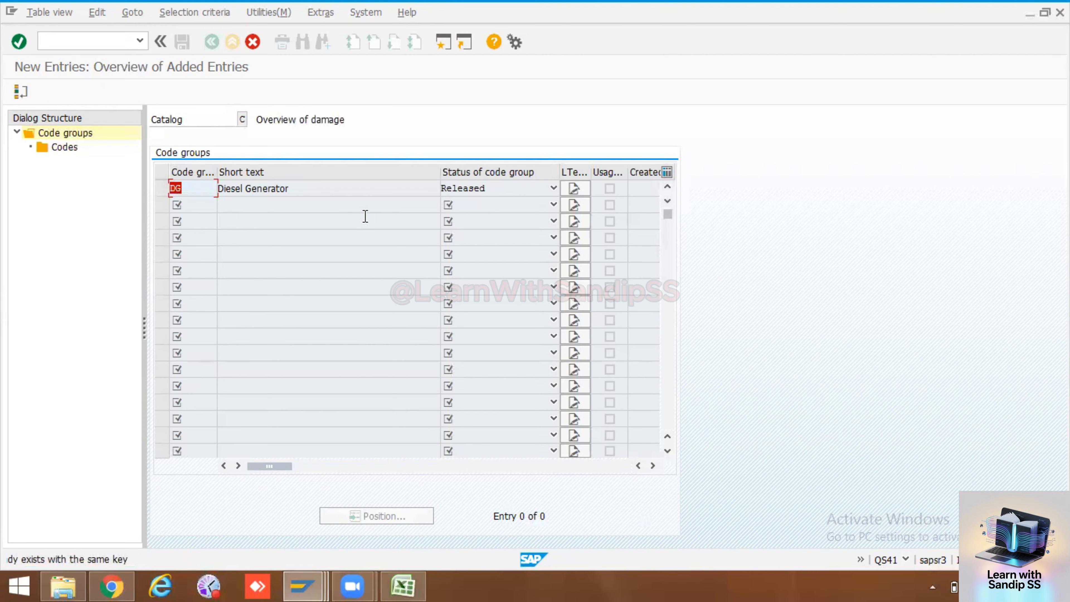
click(64, 147)
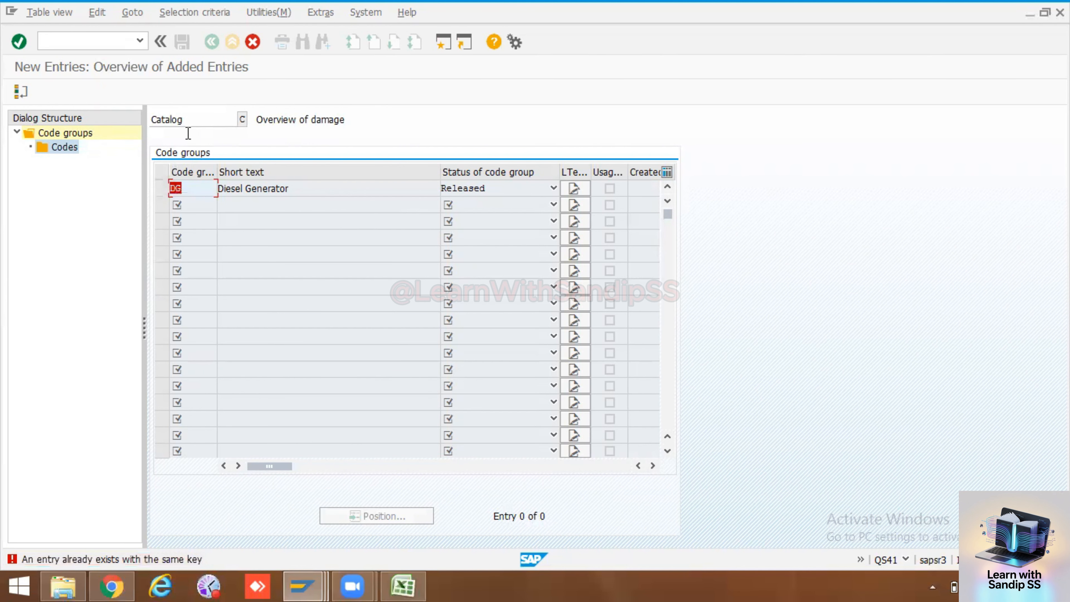
click(252, 41)
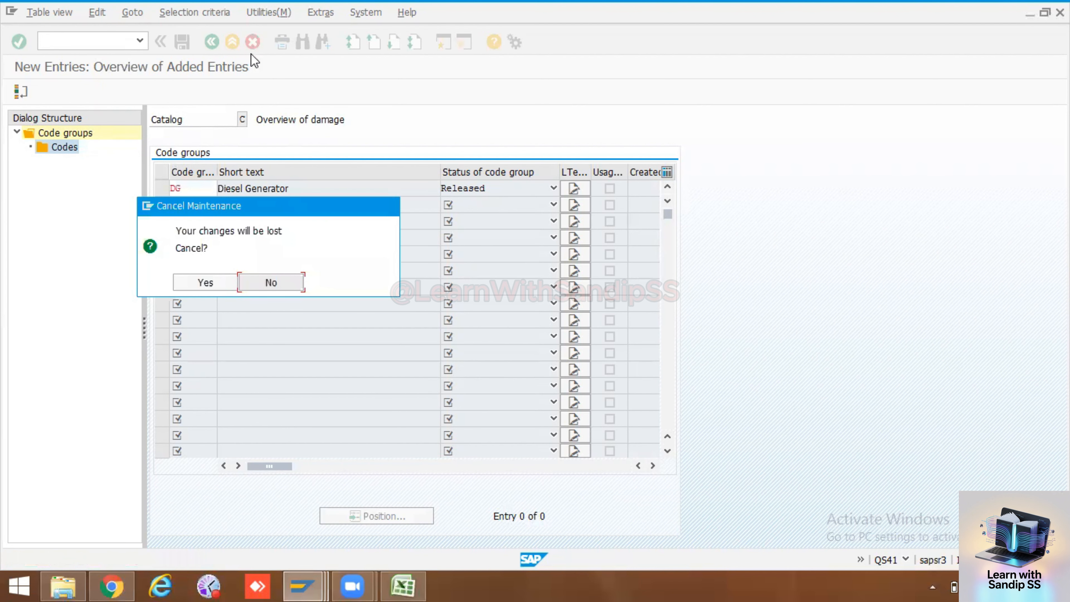
click(221, 282)
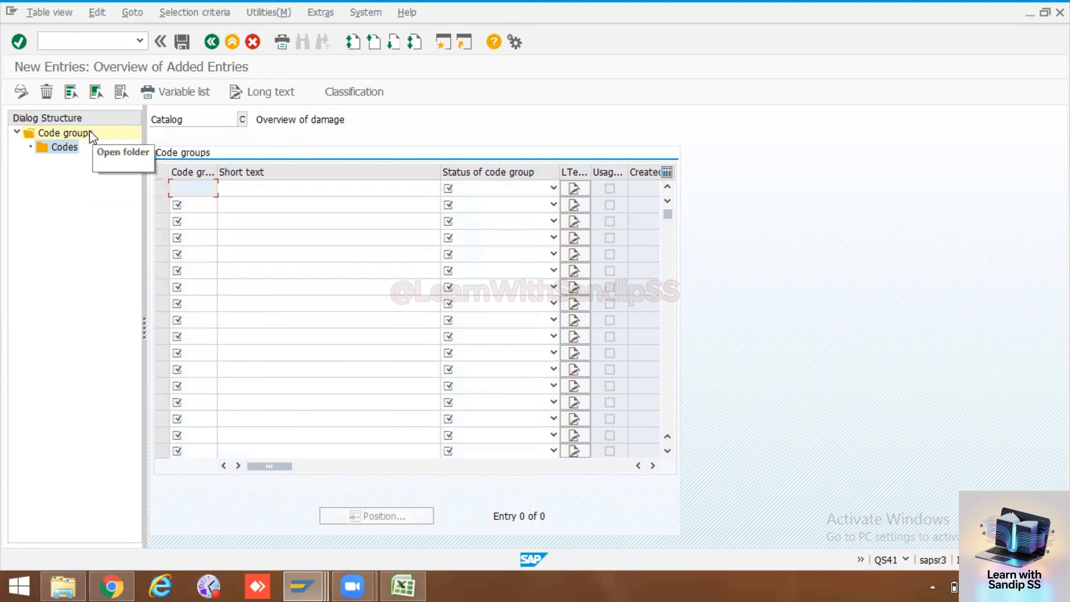
click(211, 42)
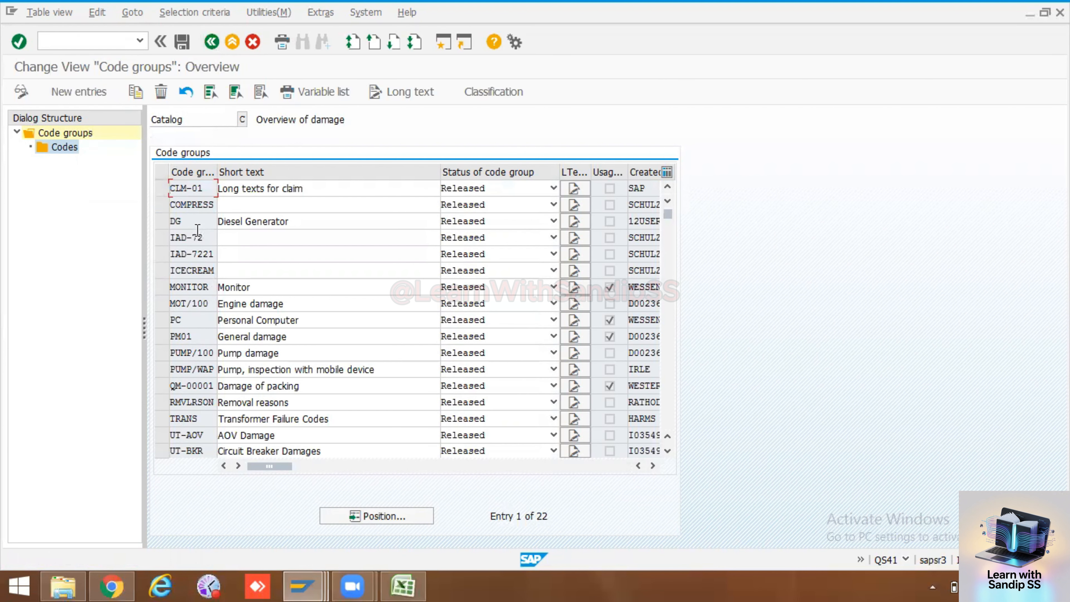
Review the codes of the Diesel Generator code group in catalog C and return to the initial catalog screen
click(160, 221)
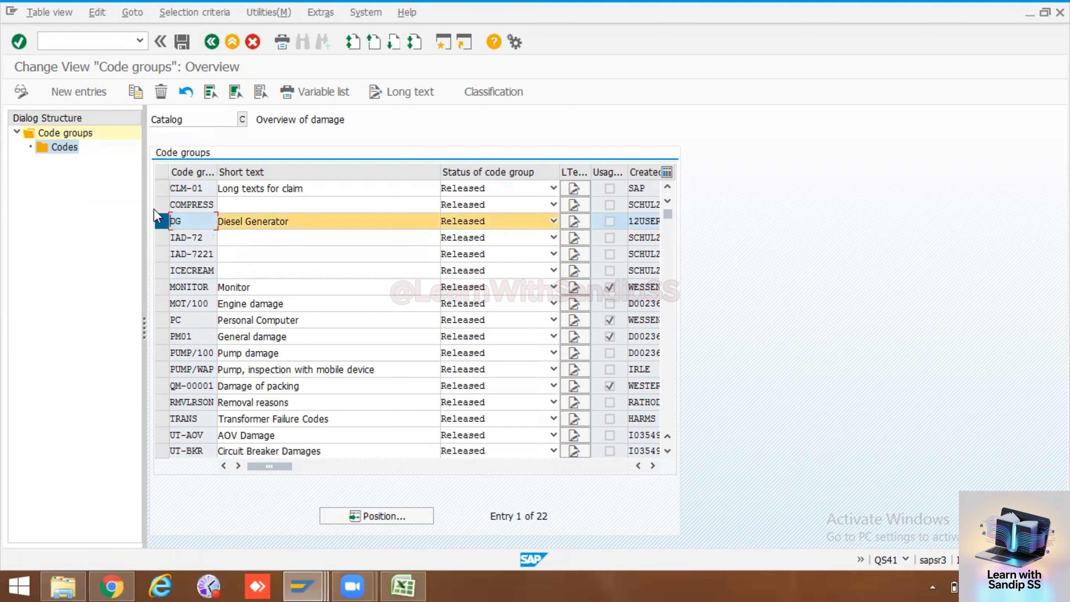
double_click(71, 146)
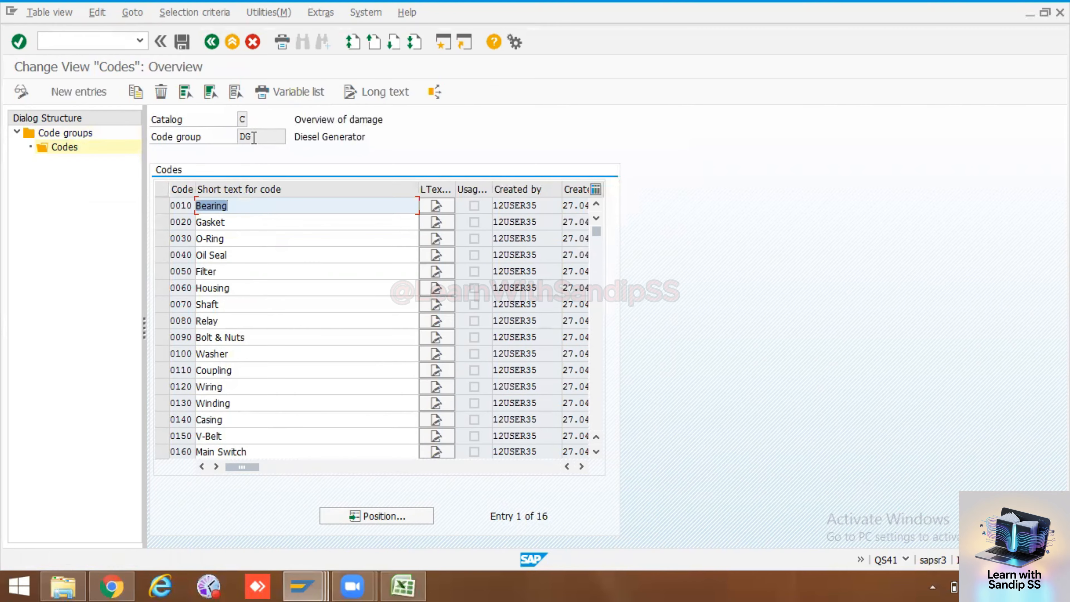
click(211, 42)
click(212, 42)
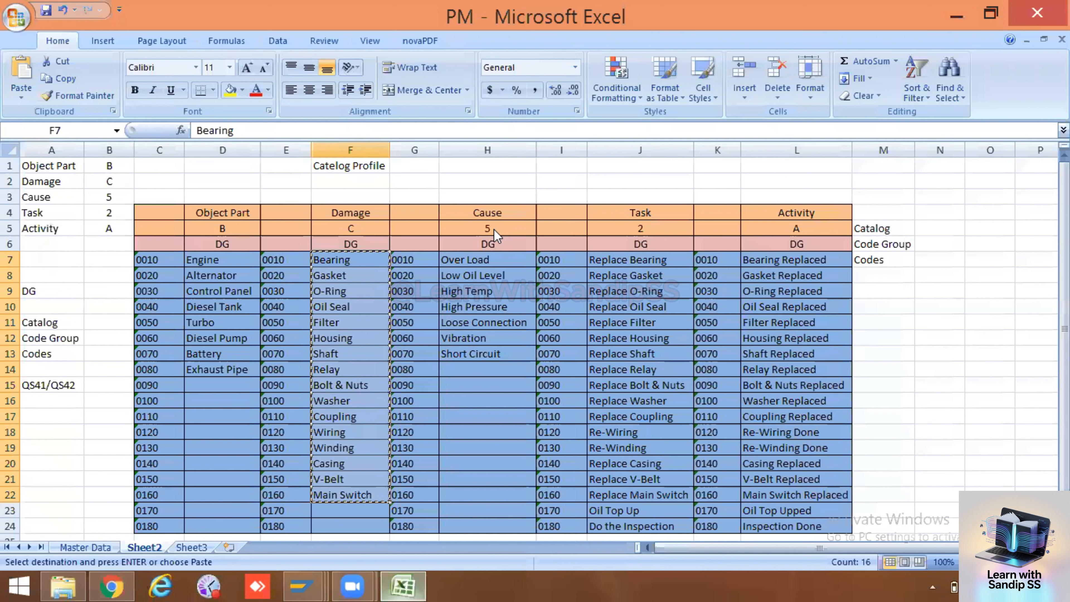
Clear the catalog number cell under Cause in the Excel worksheet
click(495, 226)
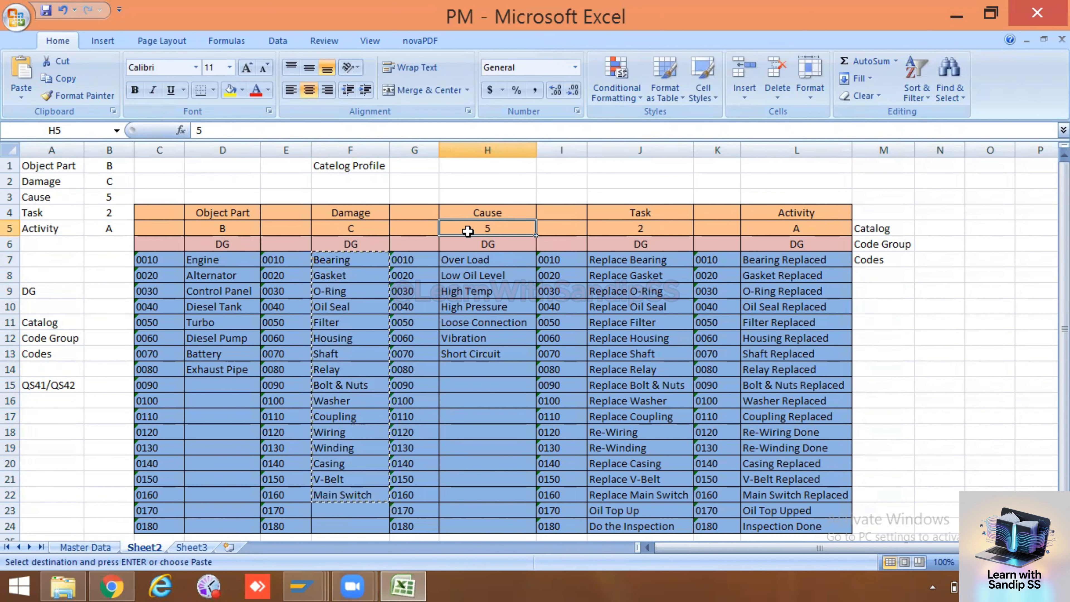
key(Delete)
key(Right)
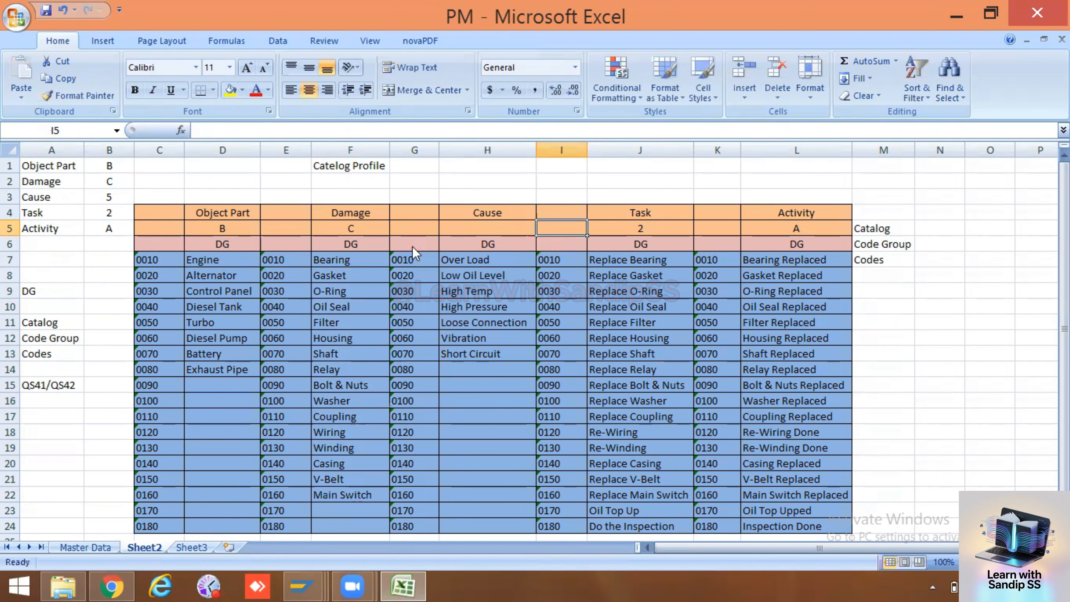
Switch to SAP, choose catalog 5 (Causes) and open its code groups in change mode
key(alt+Tab)
click(109, 153)
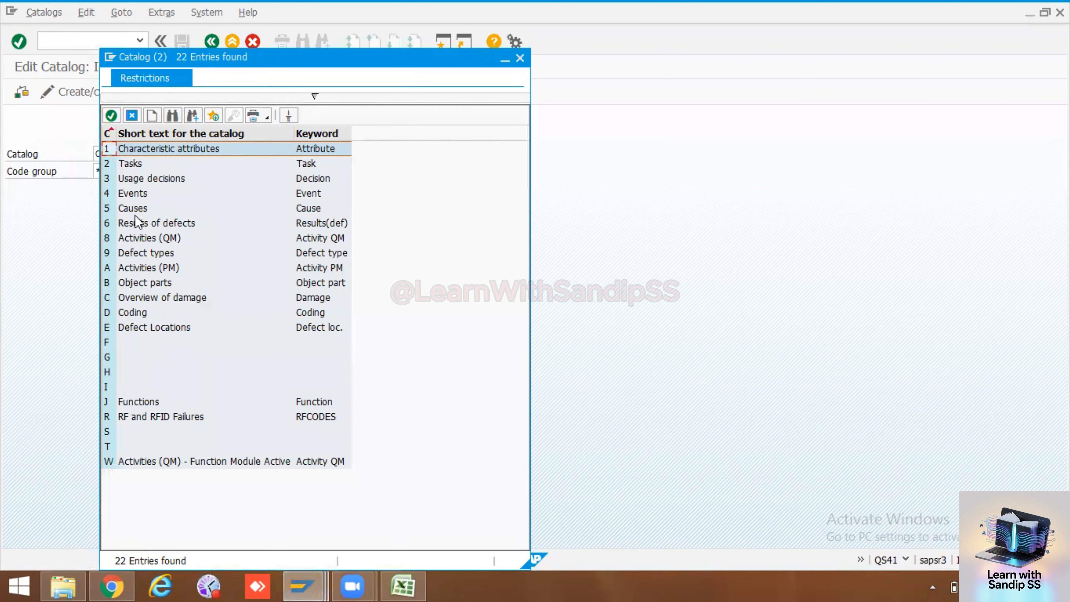
double_click(134, 207)
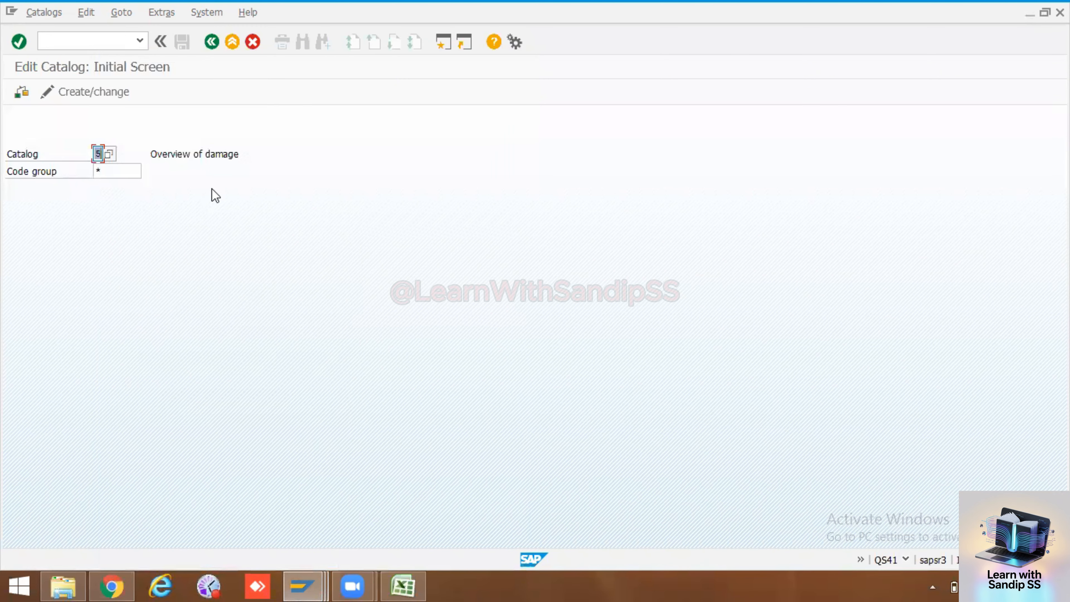
key(Return)
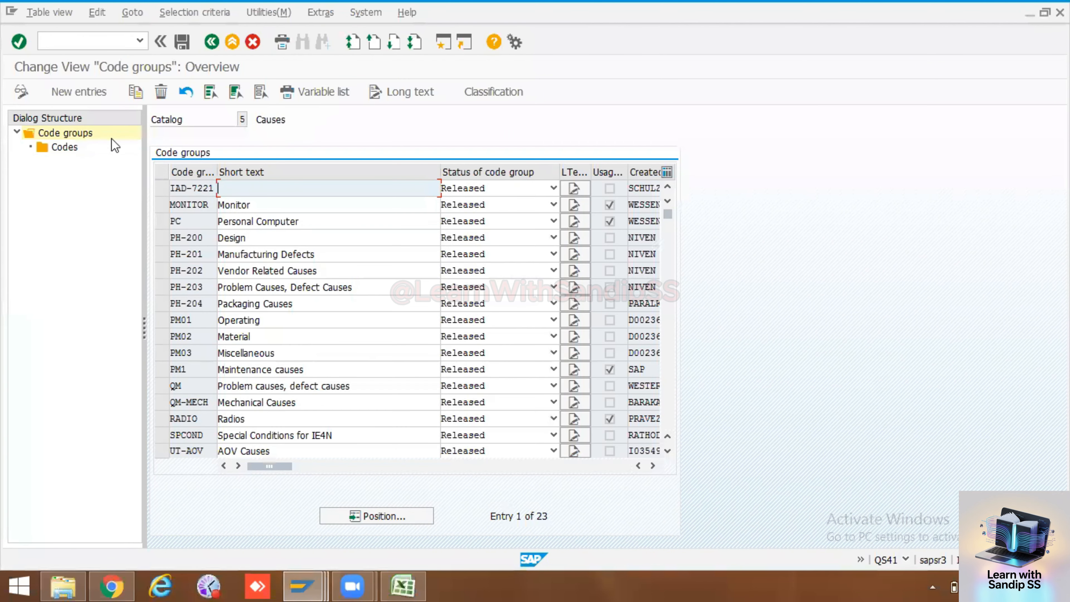
Add a new code group DG to catalog 5 with the short text Diesel Generator and the status Released
click(77, 91)
click(199, 190)
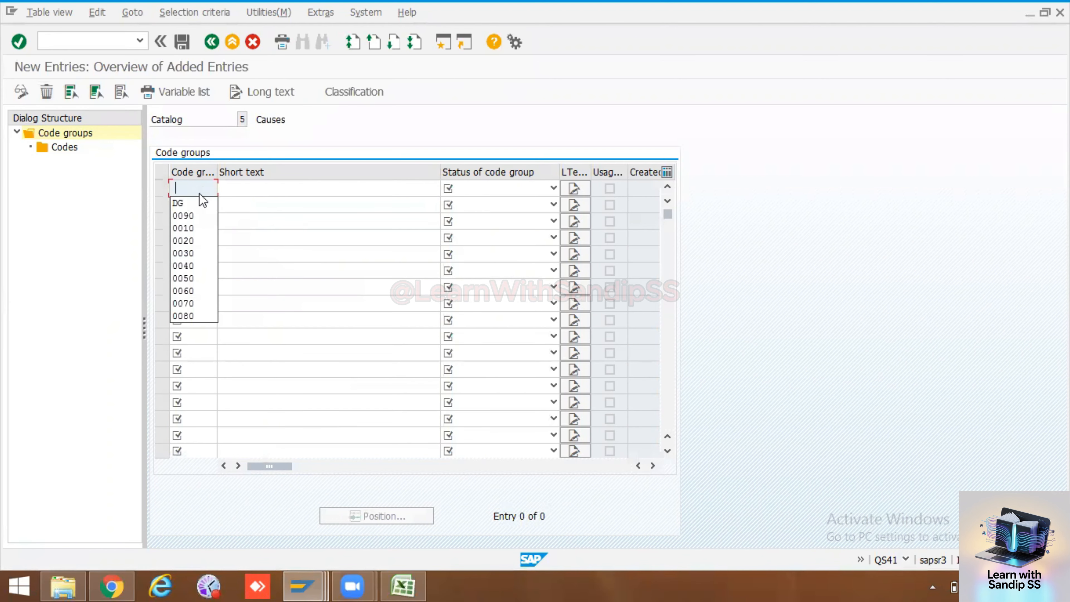
click(177, 202)
click(294, 188)
click(274, 204)
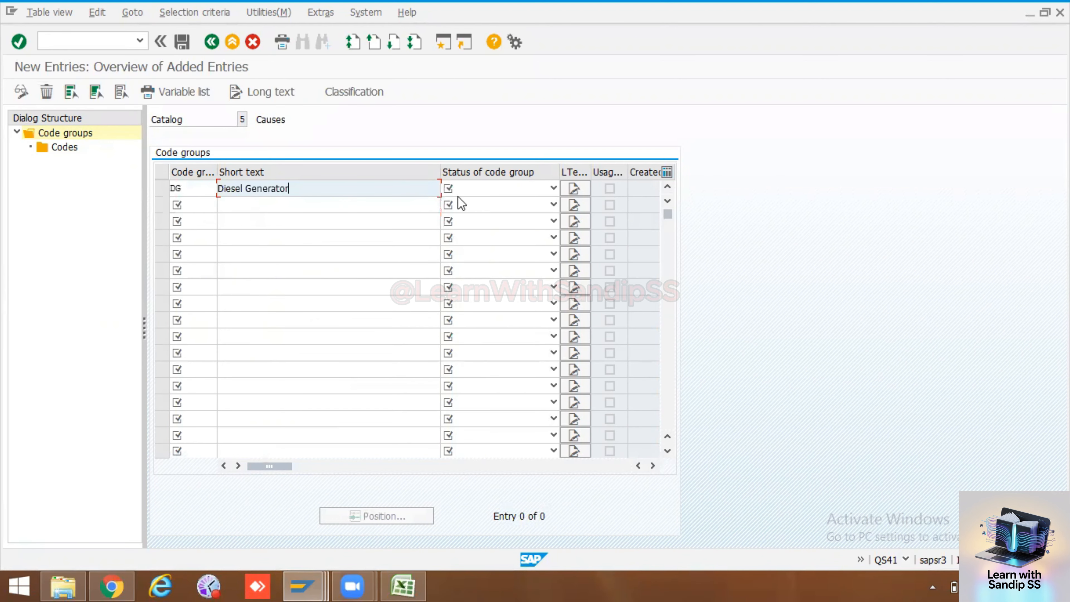
click(553, 188)
click(463, 214)
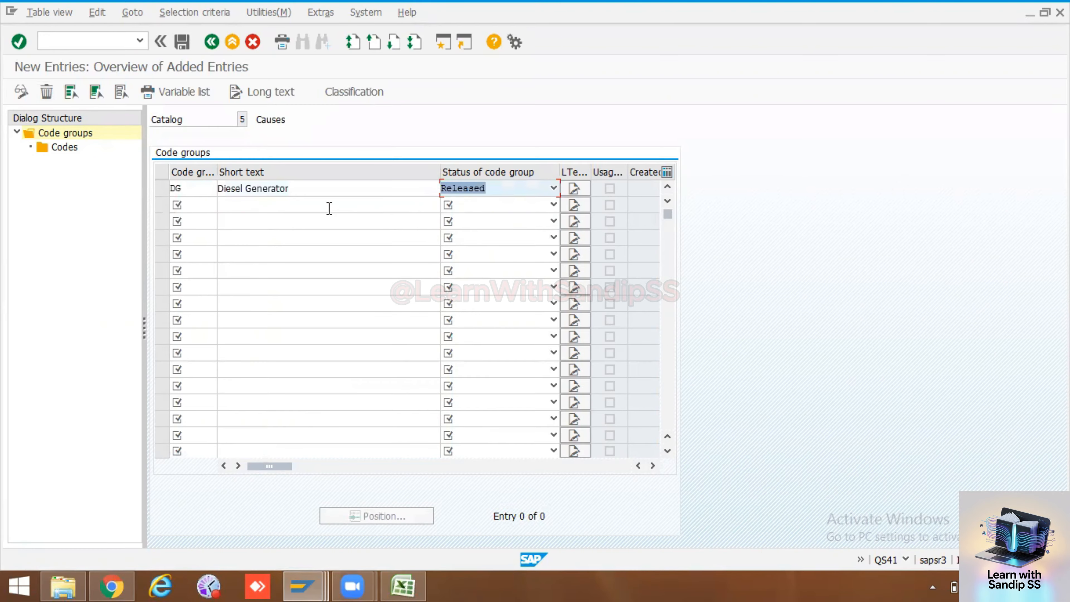
key(Return)
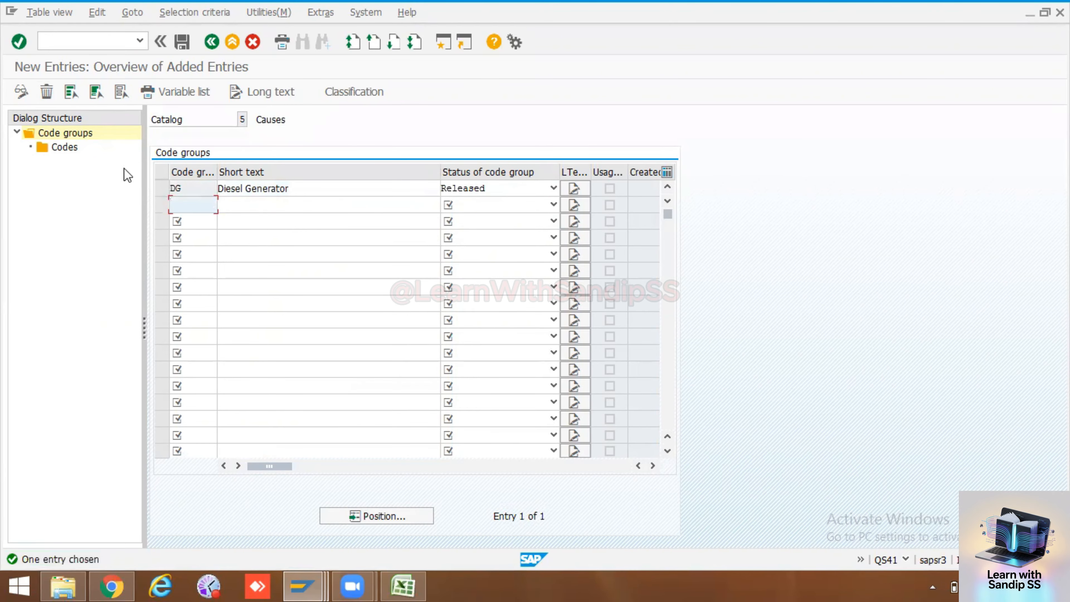
Select the Diesel Generator code group in catalog 5 and open new entries for its codes
double_click(64, 146)
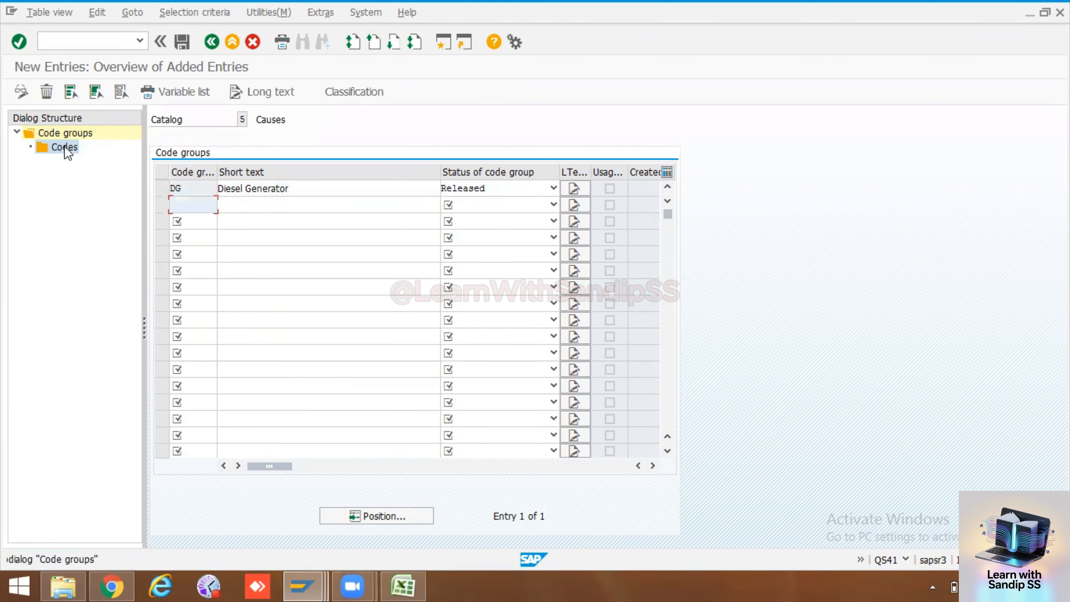
click(163, 189)
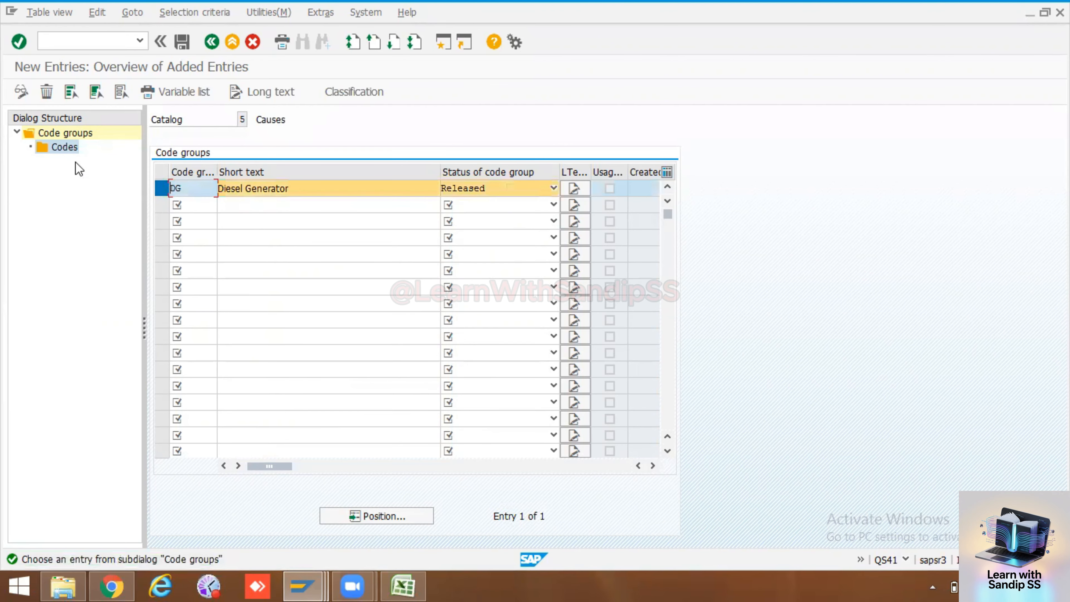
double_click(59, 147)
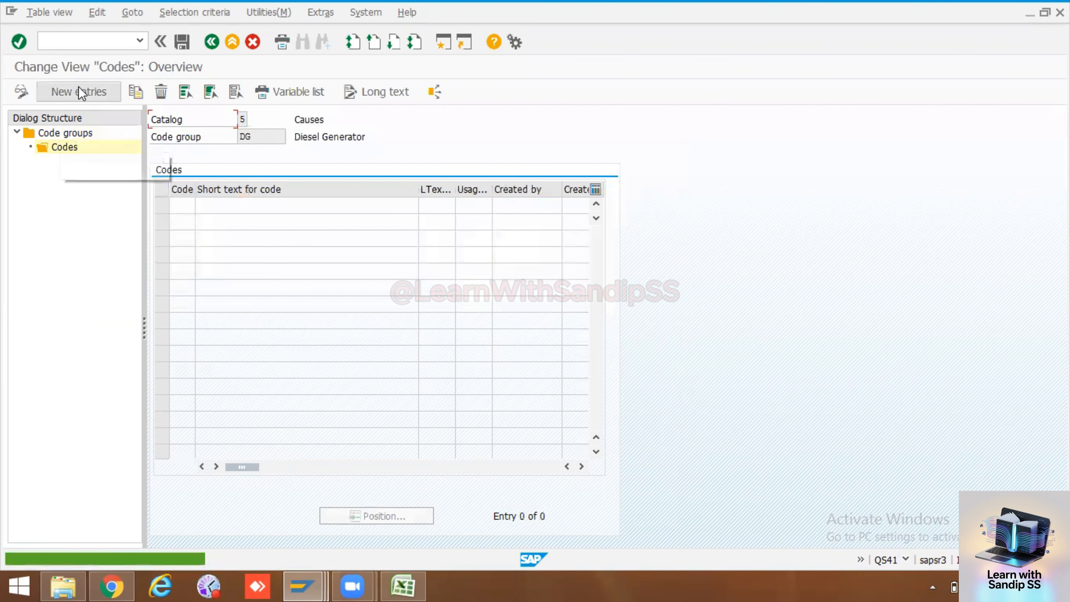
click(79, 89)
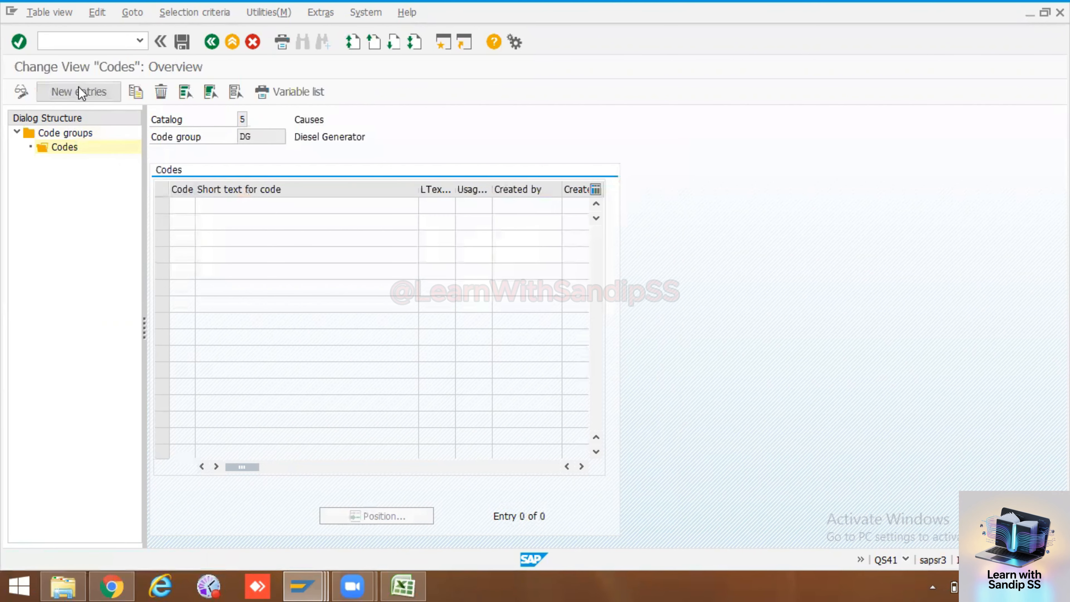
Copy the Cause codes 0010 to 0070 from the Excel worksheet into the code column of SAP catalog 5
click(410, 576)
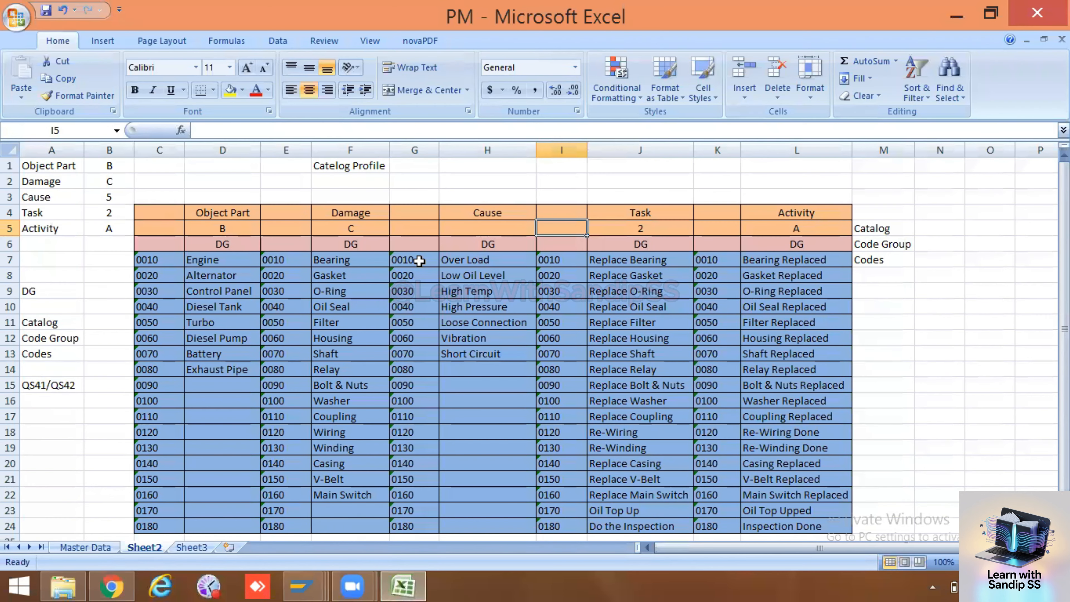
drag(419, 259, 425, 352)
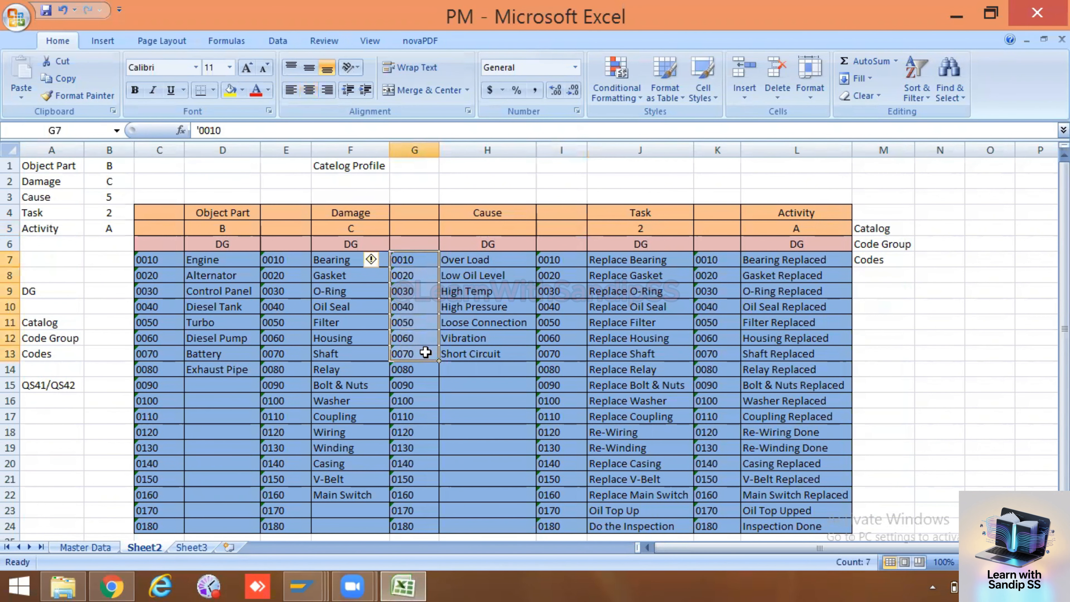
key(ctrl+c)
key(alt+Tab)
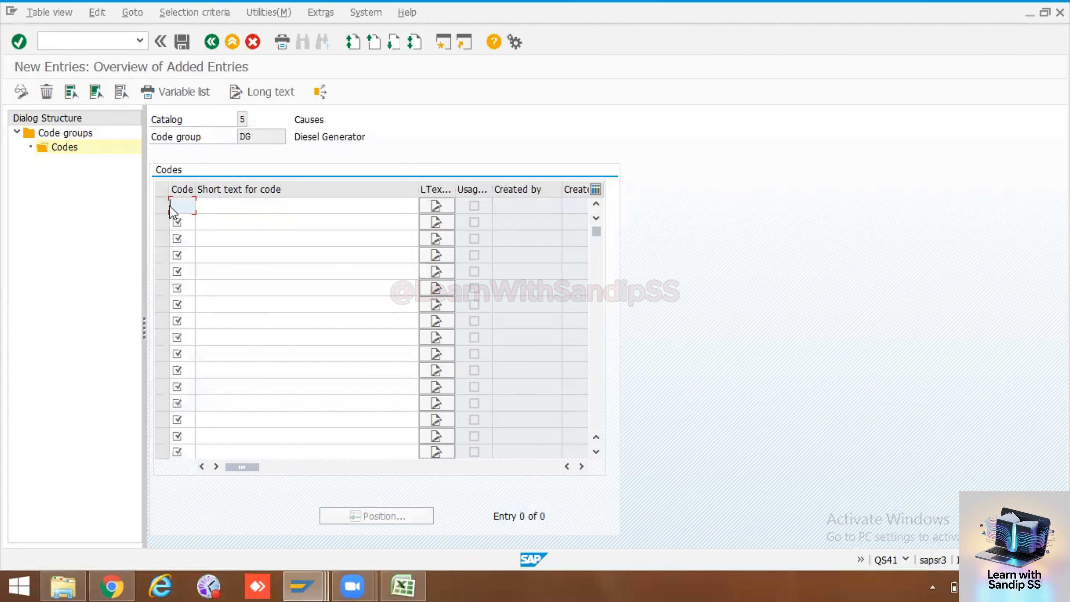
key(ctrl+v)
Copy the Cause texts Over Load to Short Circuit from Excel into the short texts of the catalog 5 codes and save
click(241, 212)
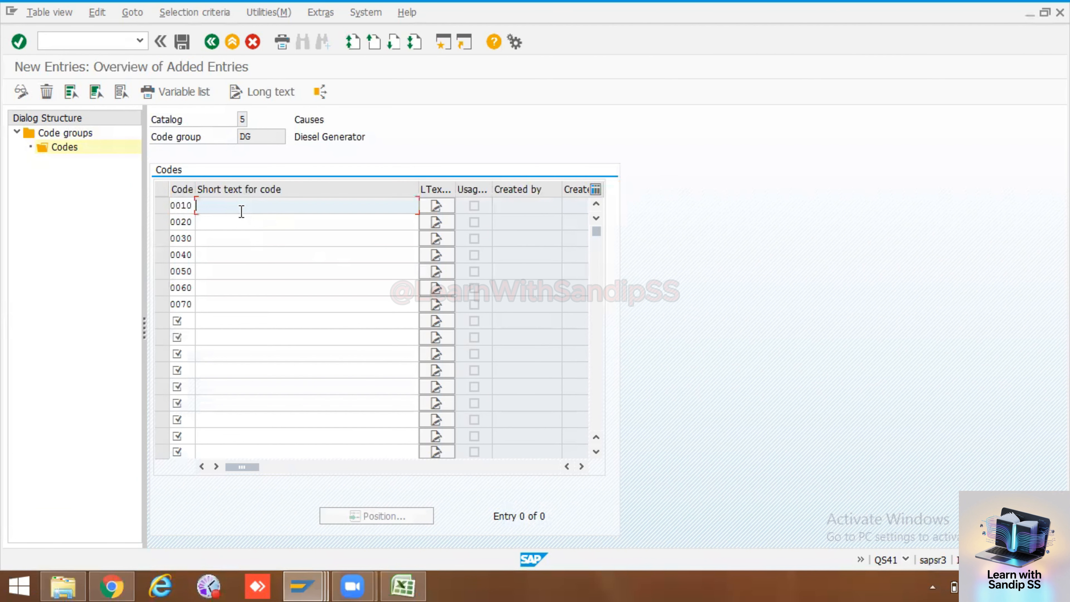
key(alt+Tab)
drag(479, 260, 479, 354)
key(ctrl+c)
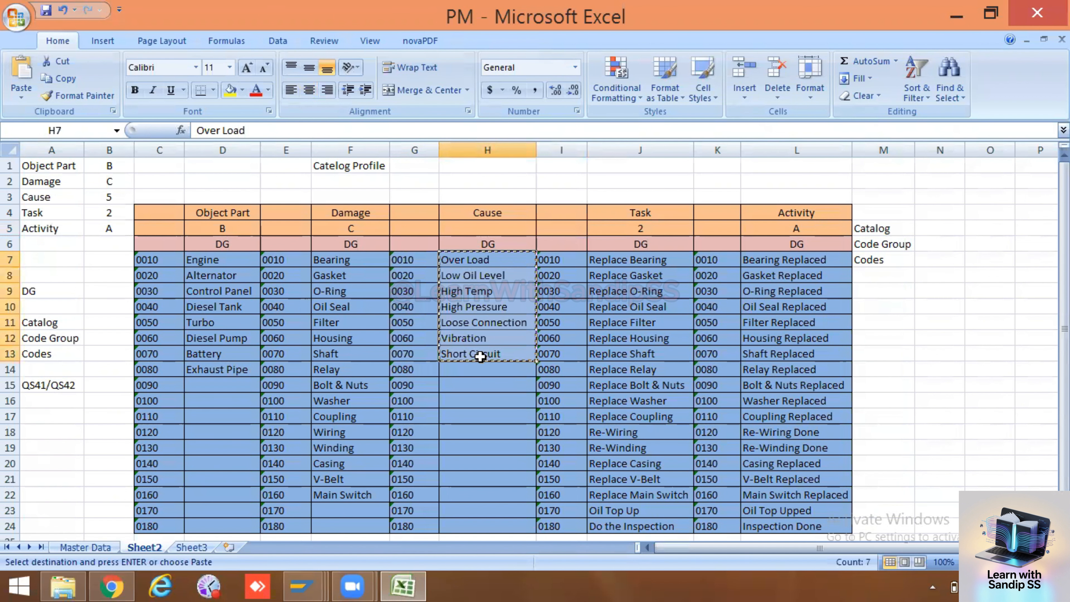
key(alt+Tab)
key(ctrl+v)
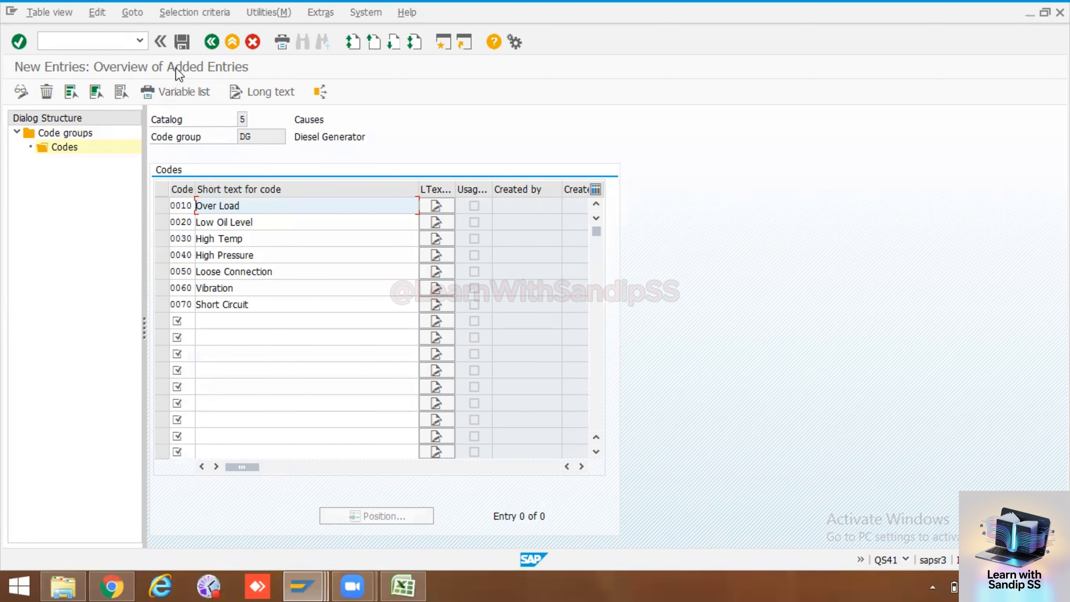
click(182, 42)
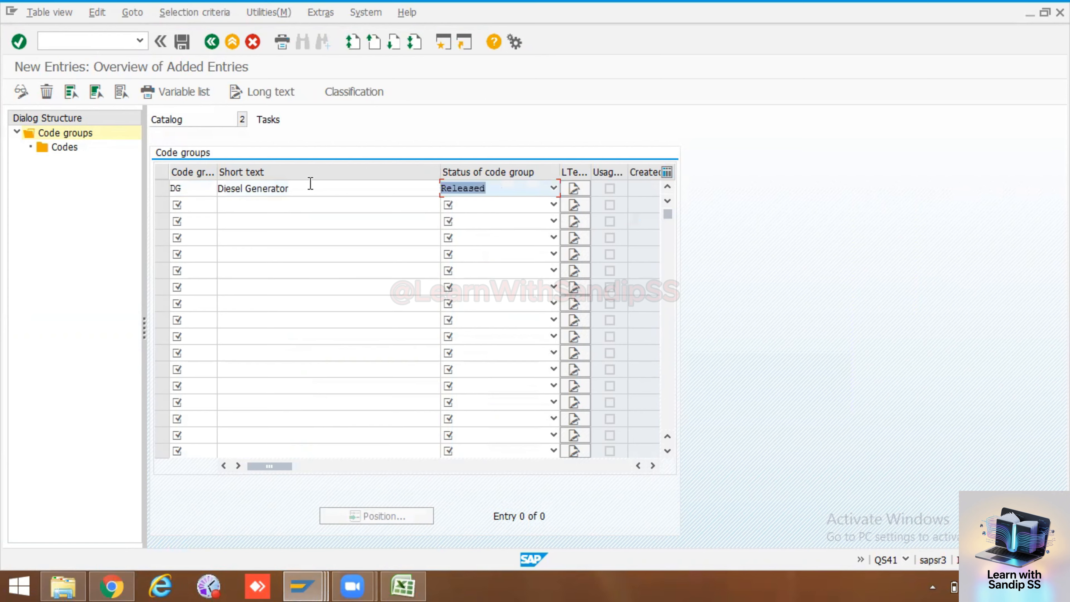
Confirm the DG code group in catalog 2 (Tasks), select it and open new entries for its codes
key(Return)
click(163, 188)
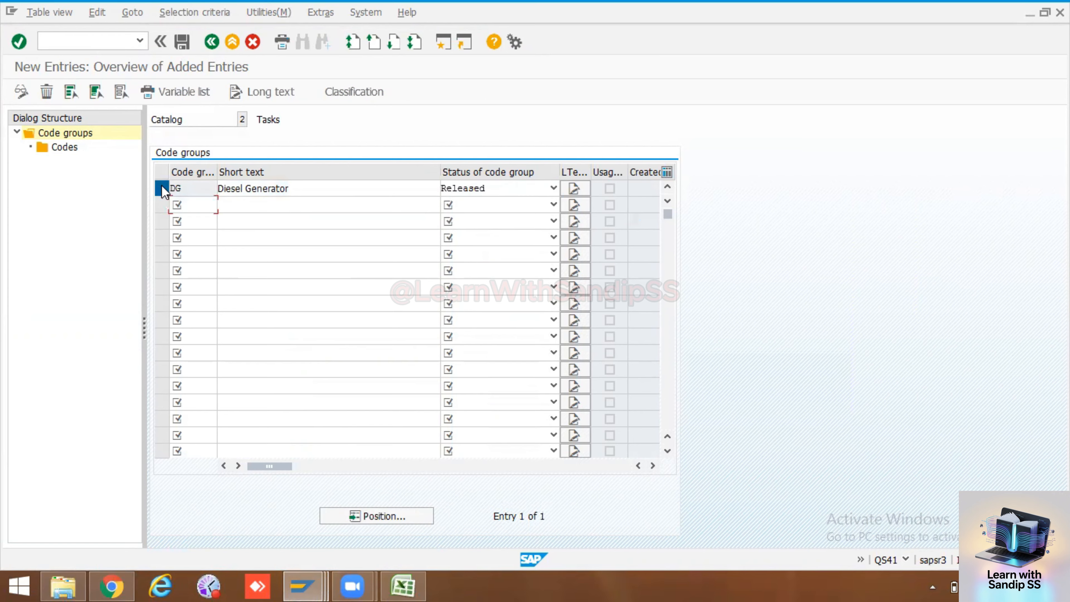
click(64, 147)
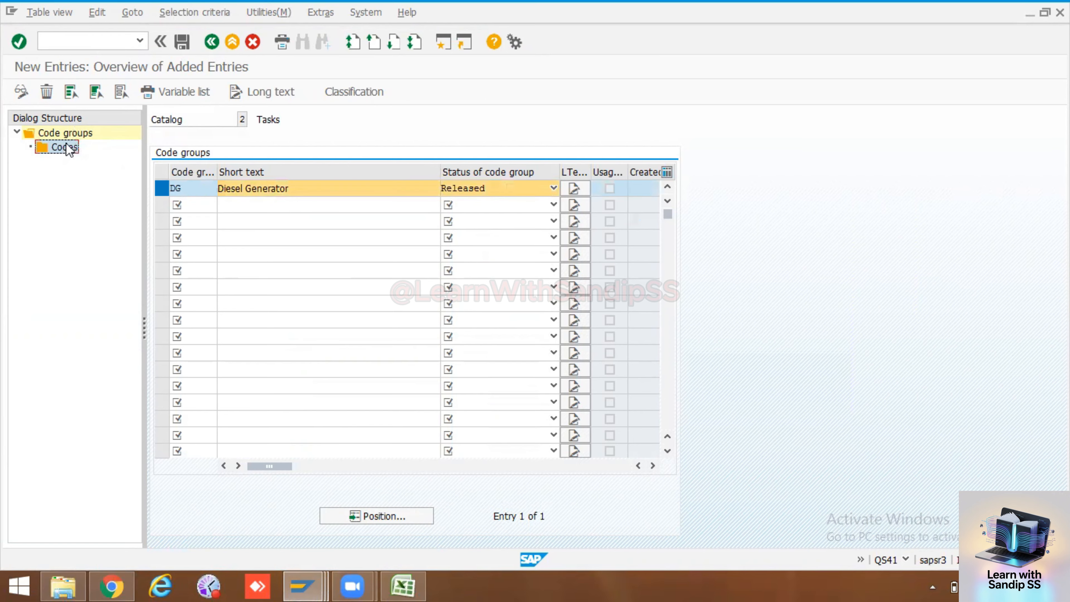
double_click(65, 148)
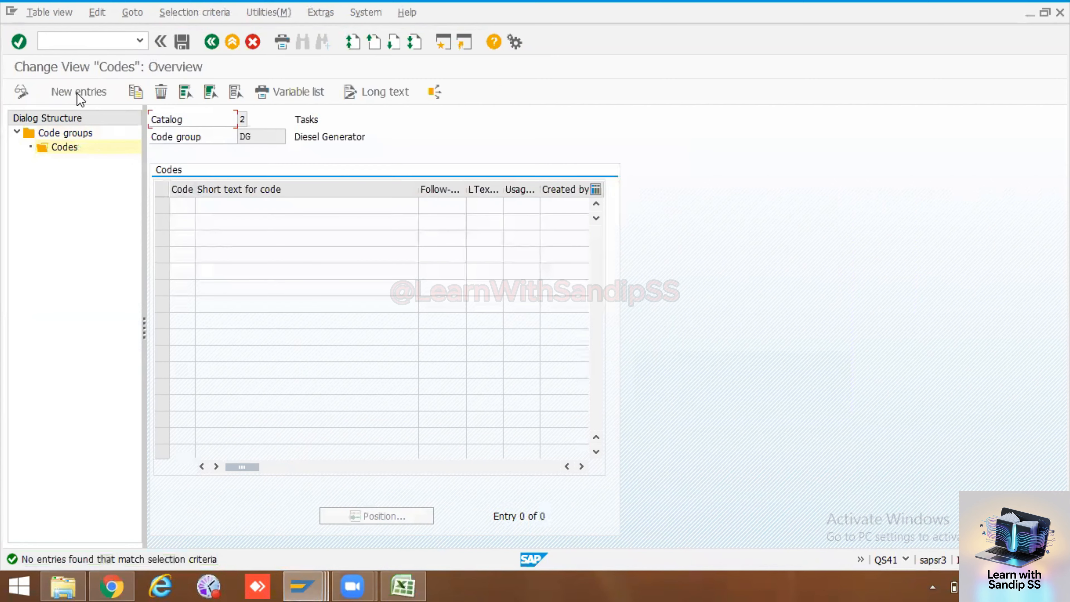
click(78, 92)
Copy the Task codes 0010 to 0180 from the Excel worksheet into the code column of SAP catalog 2
click(404, 584)
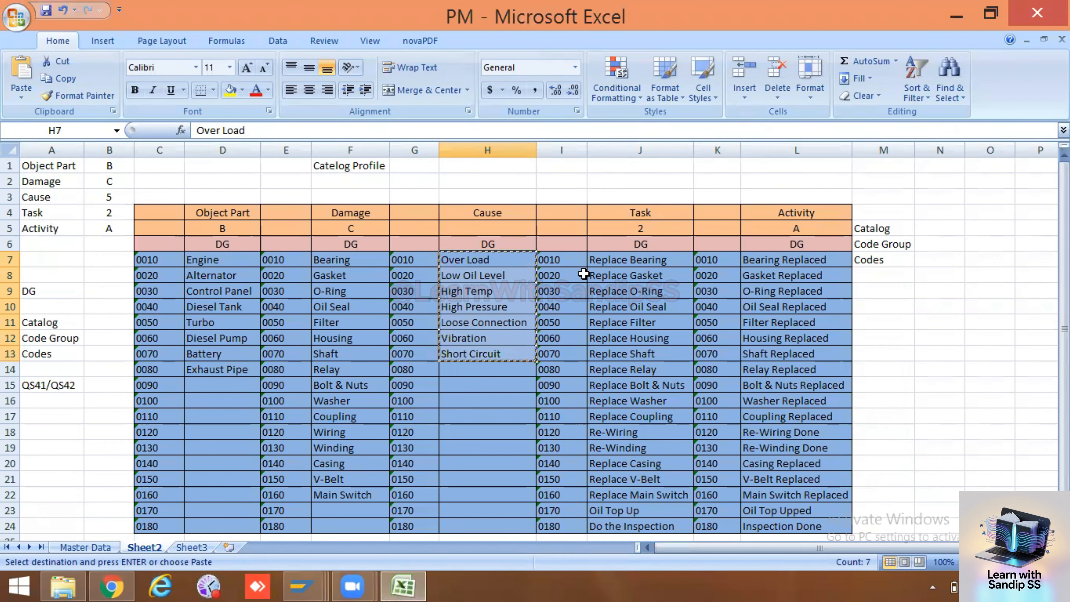
drag(551, 261, 564, 523)
key(ctrl+c)
key(alt+Tab)
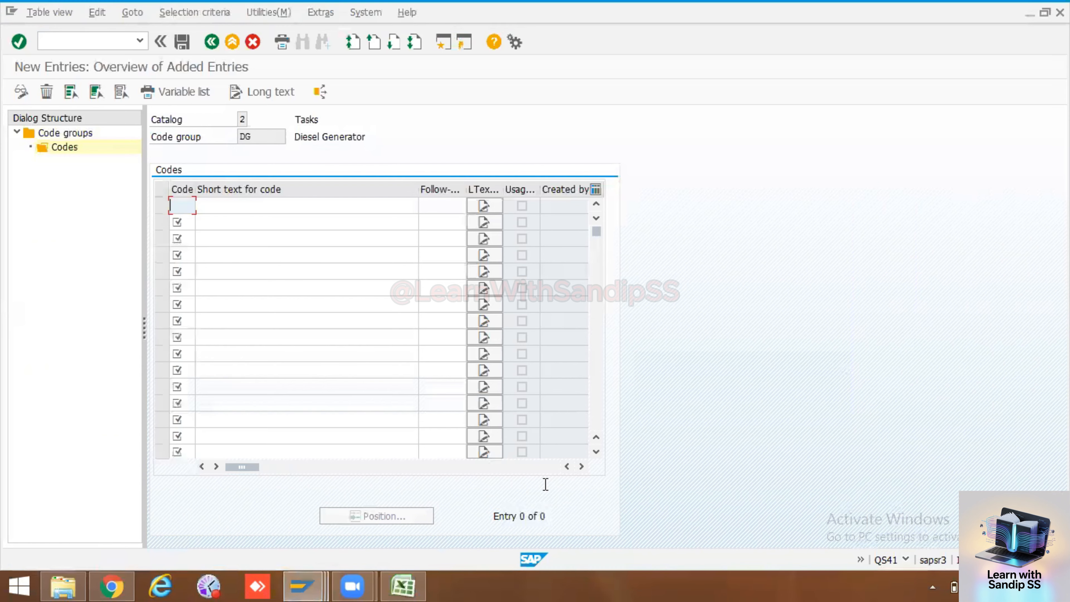
key(ctrl+v)
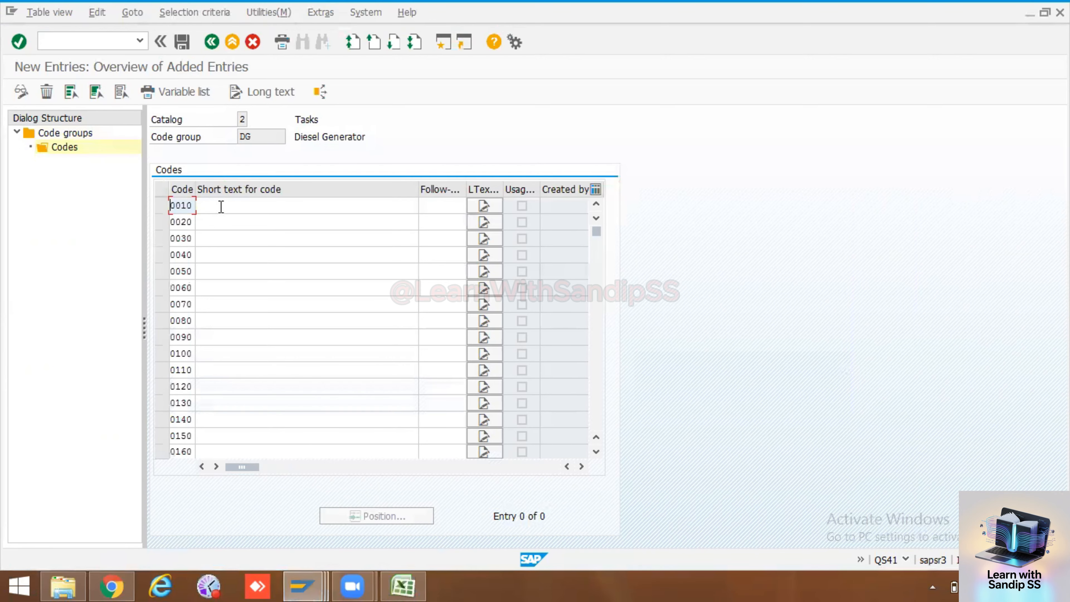
Copy the Task texts Replace Bearing to Do the Inspection from Excel into SAP's short texts and save under the PM Training customizing request
click(220, 207)
key(alt+space)
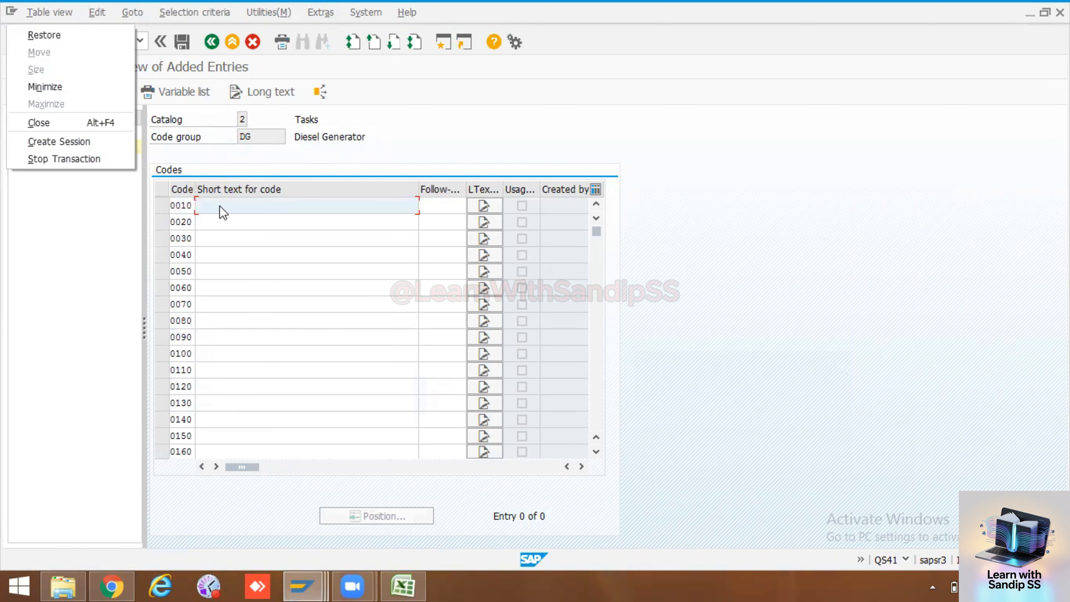
key(alt+Tab)
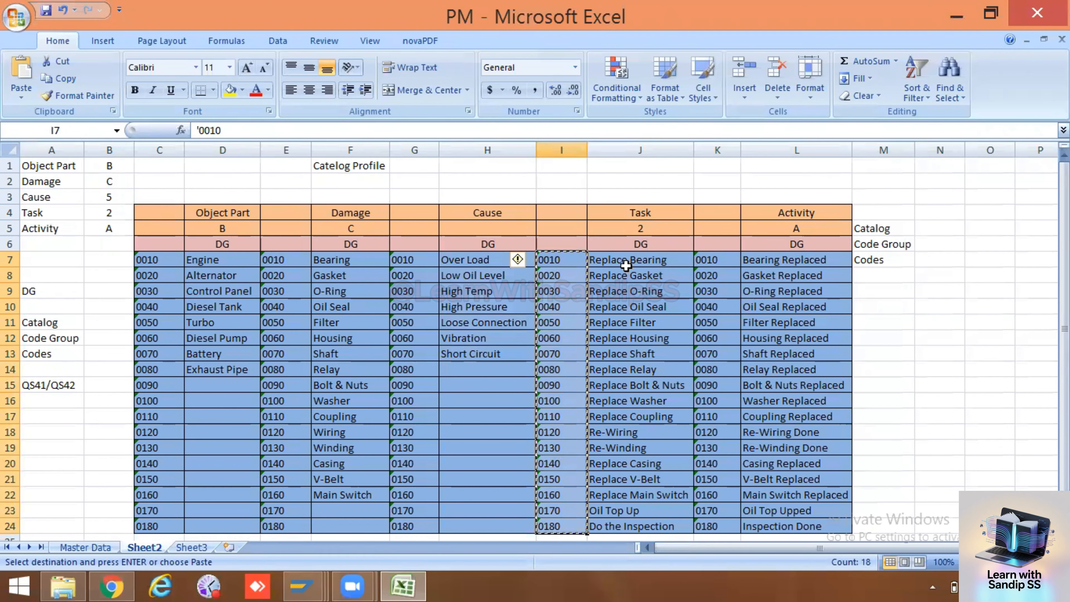
drag(625, 265, 629, 537)
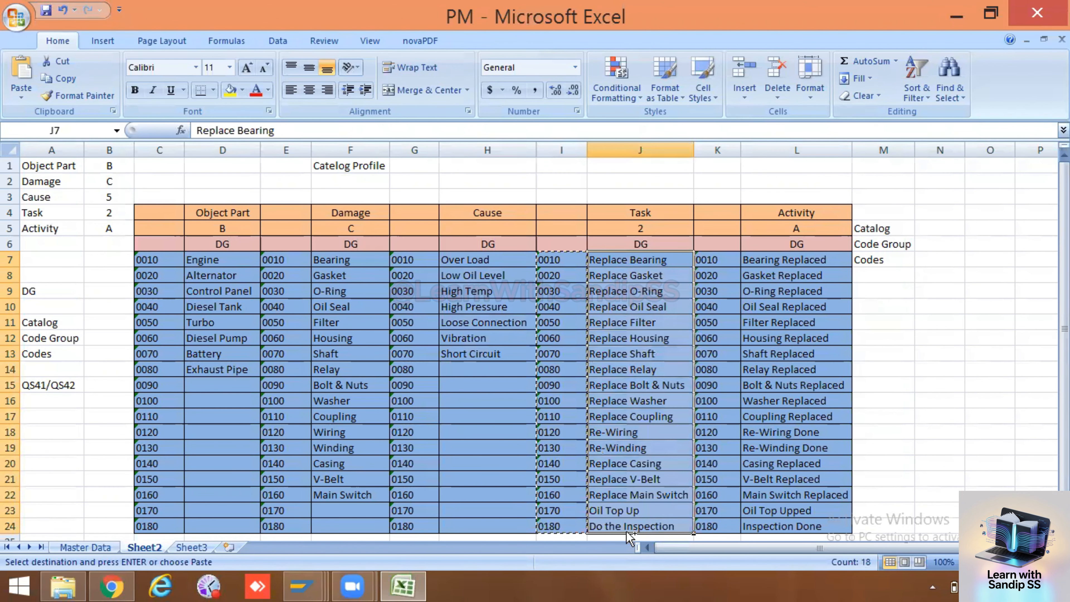
key(ctrl+c)
key(alt+Tab)
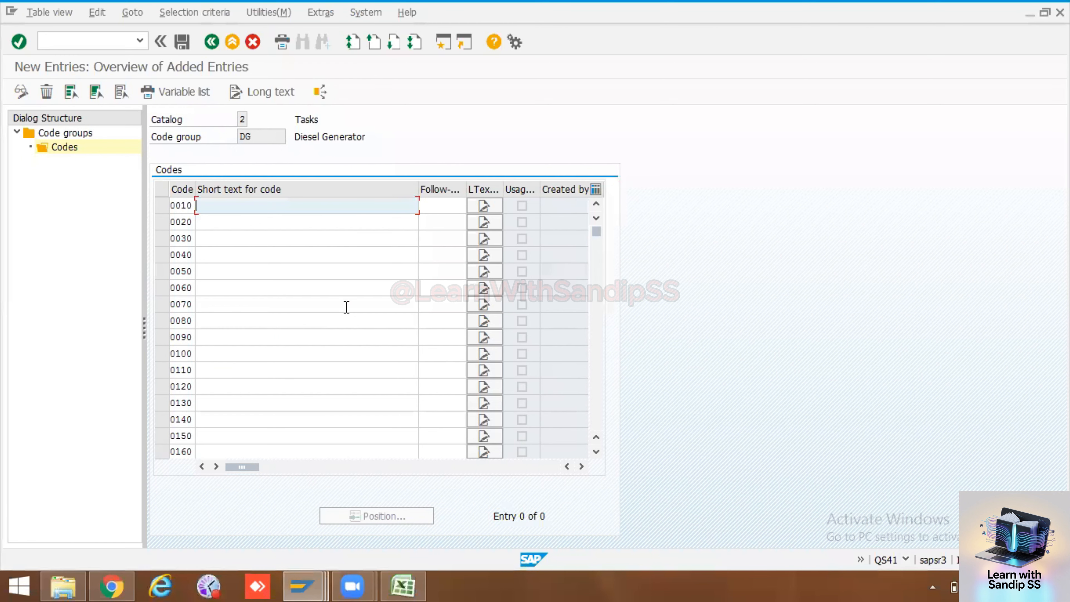
key(ctrl+v)
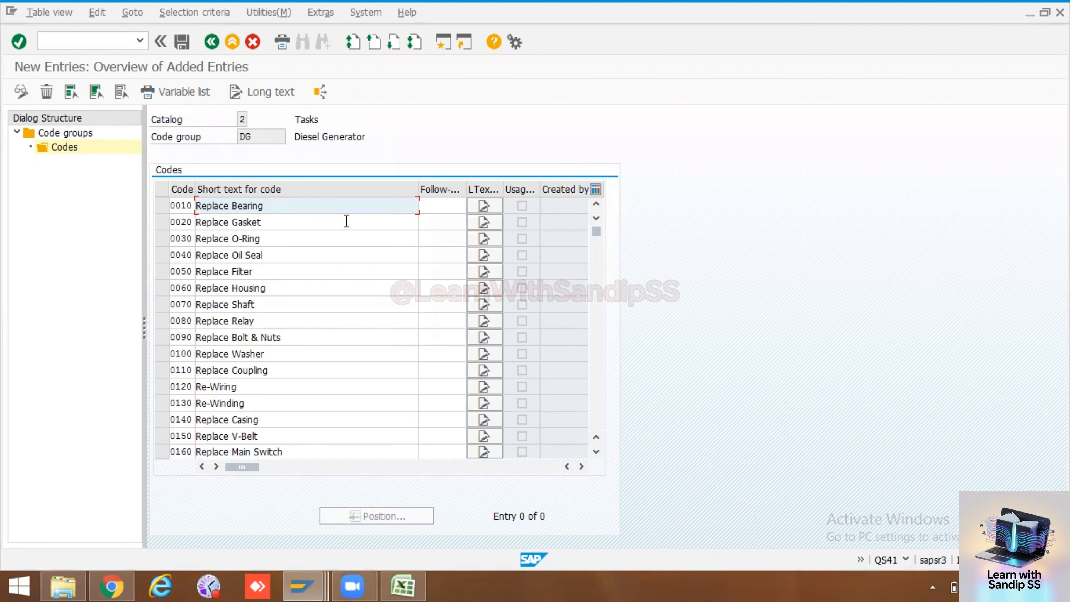
key(Return)
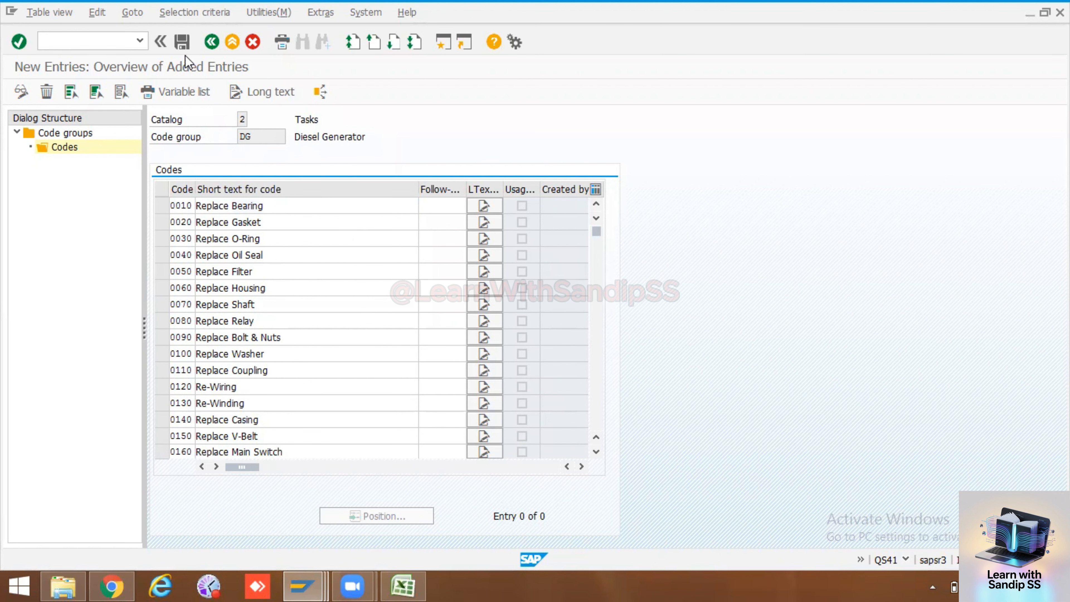
click(183, 41)
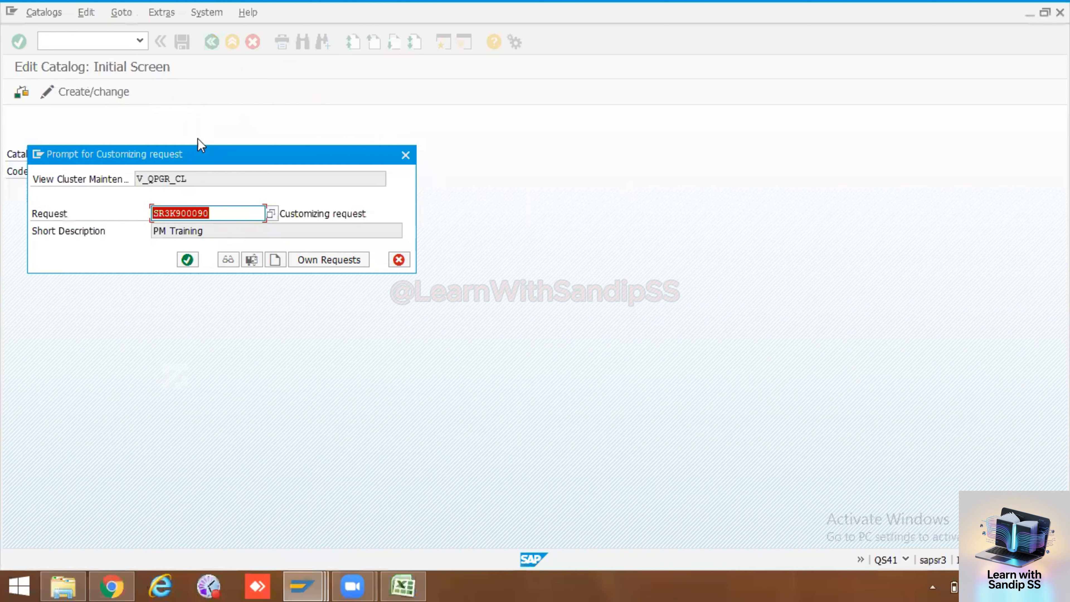
click(190, 253)
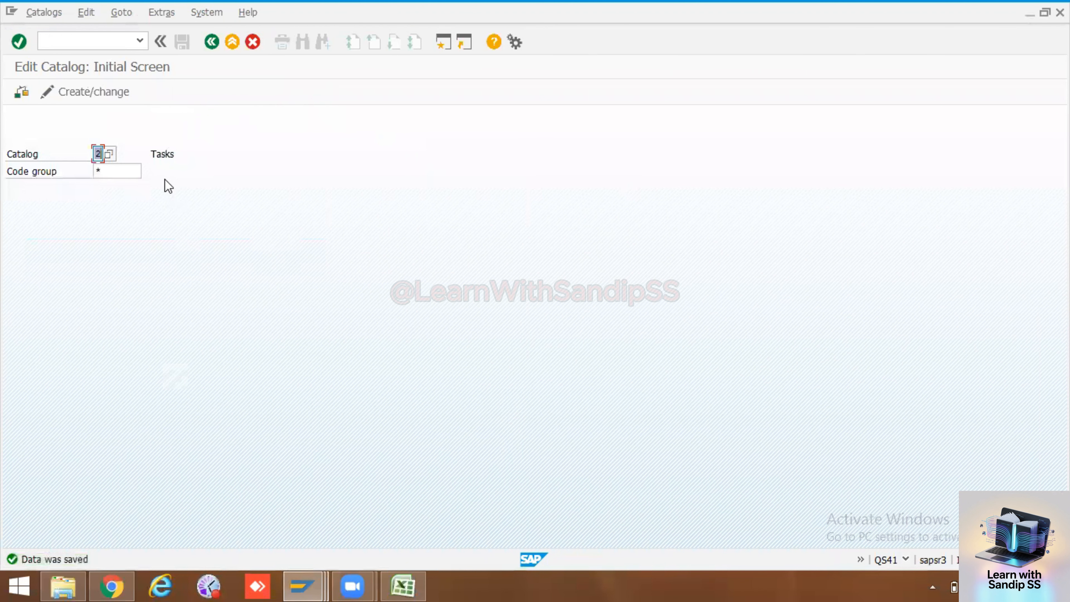
Check the Activity catalog in Excel, then choose catalog A (Activities PM) in SAP and open its code groups in change mode
click(403, 585)
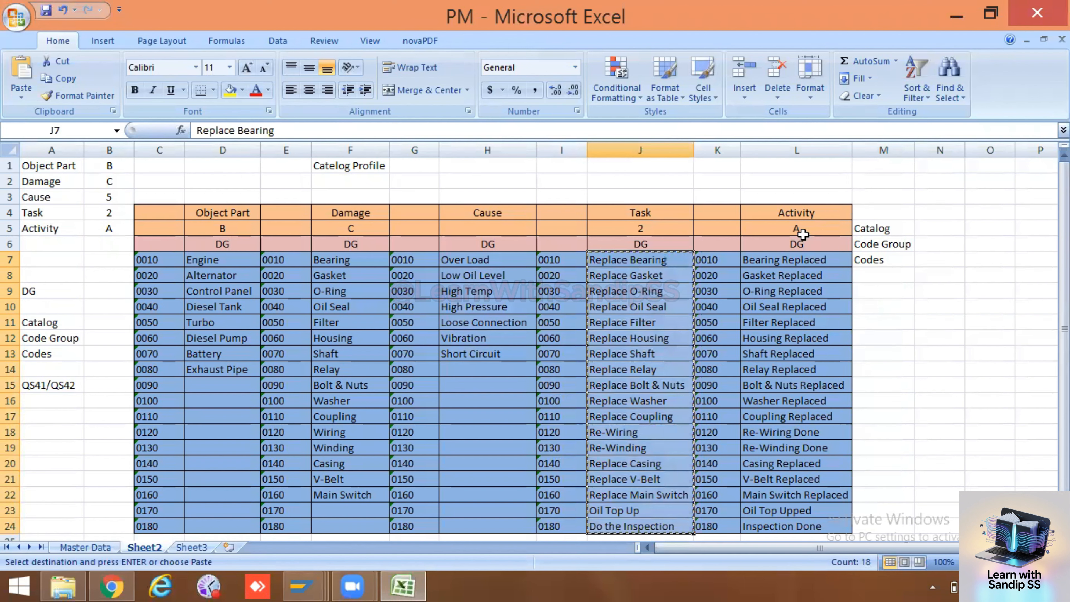
key(alt+Tab)
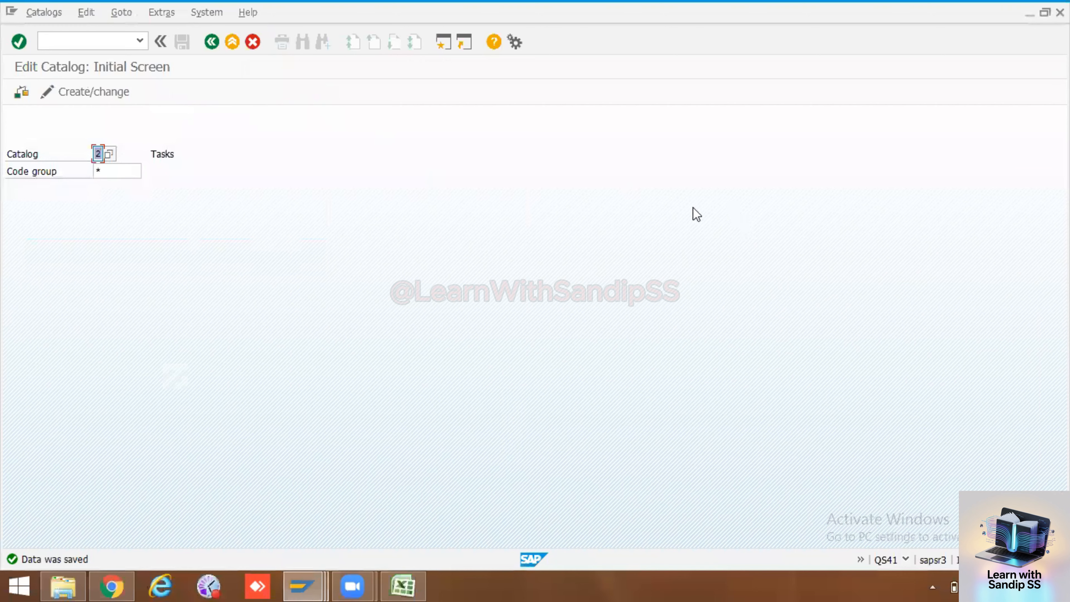
click(107, 149)
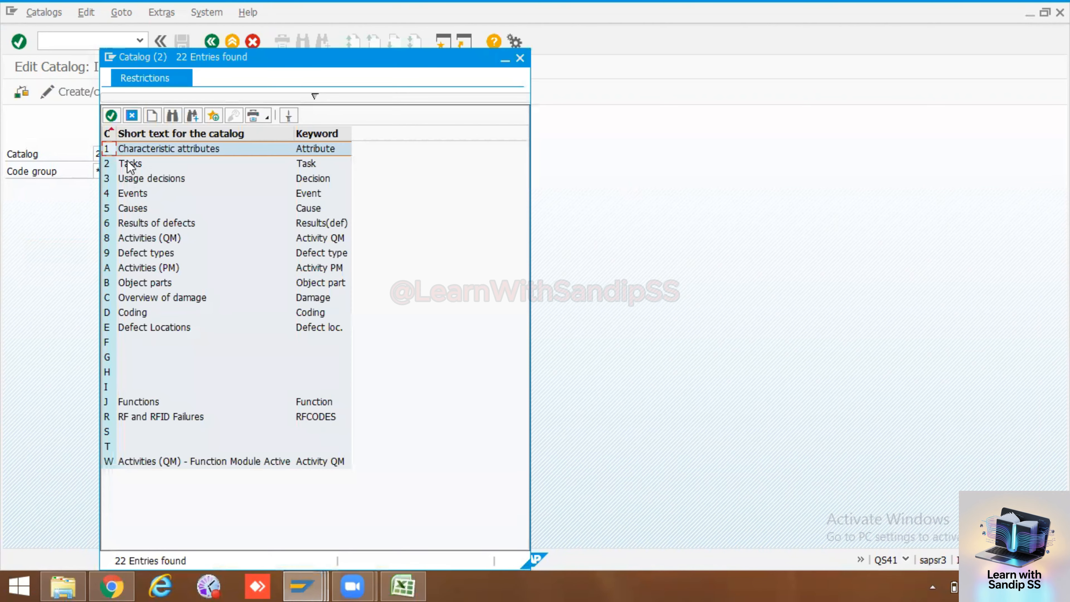
double_click(122, 273)
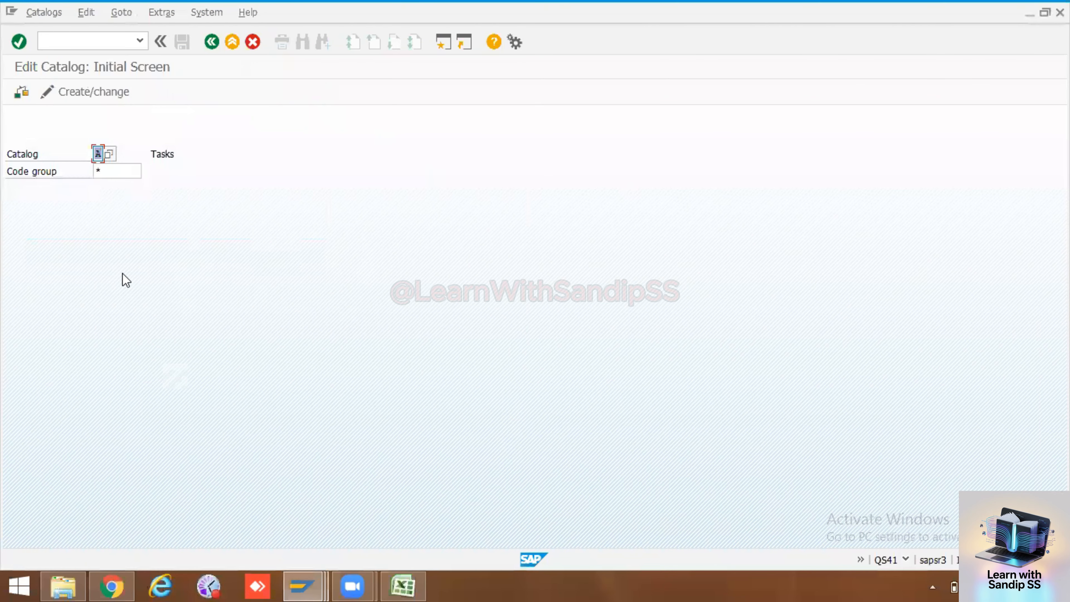
key(Return)
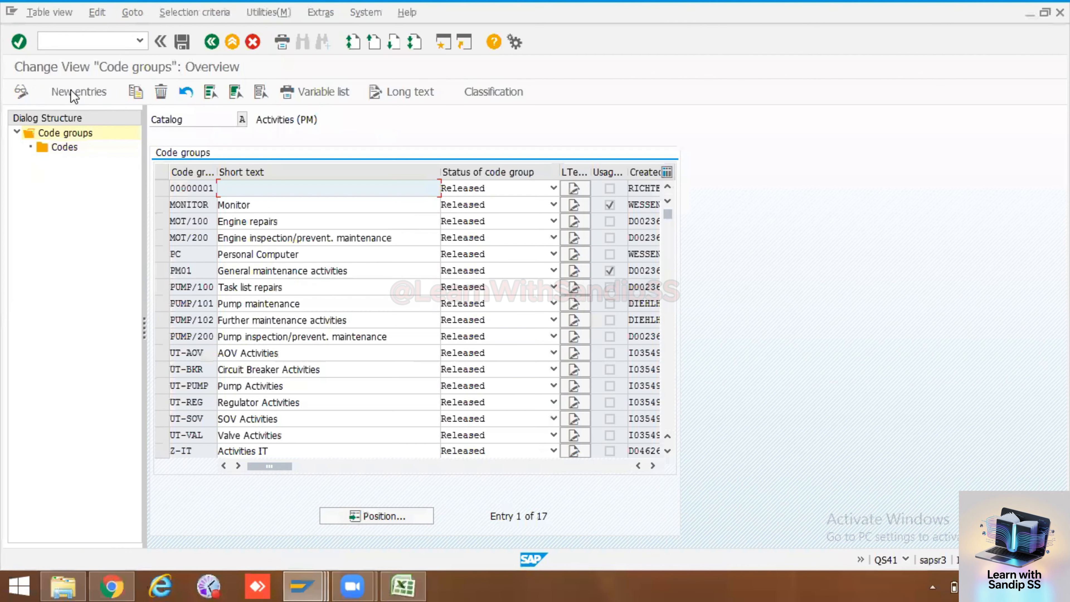
Add a new code group DG to catalog A with the short text Diesel Generator and the status Released
click(78, 91)
click(192, 188)
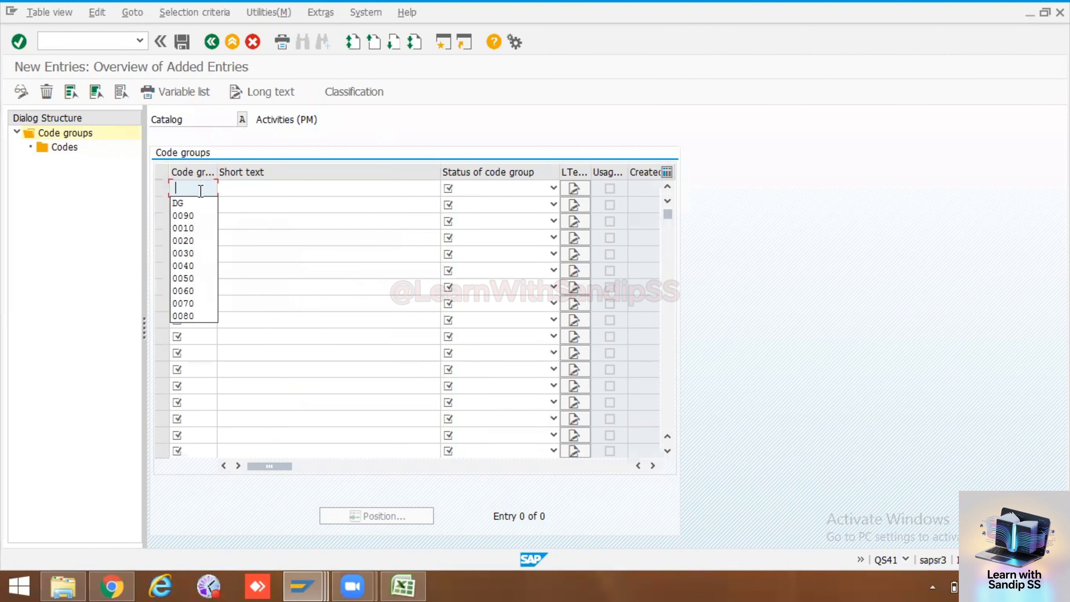
click(196, 203)
click(255, 189)
click(253, 202)
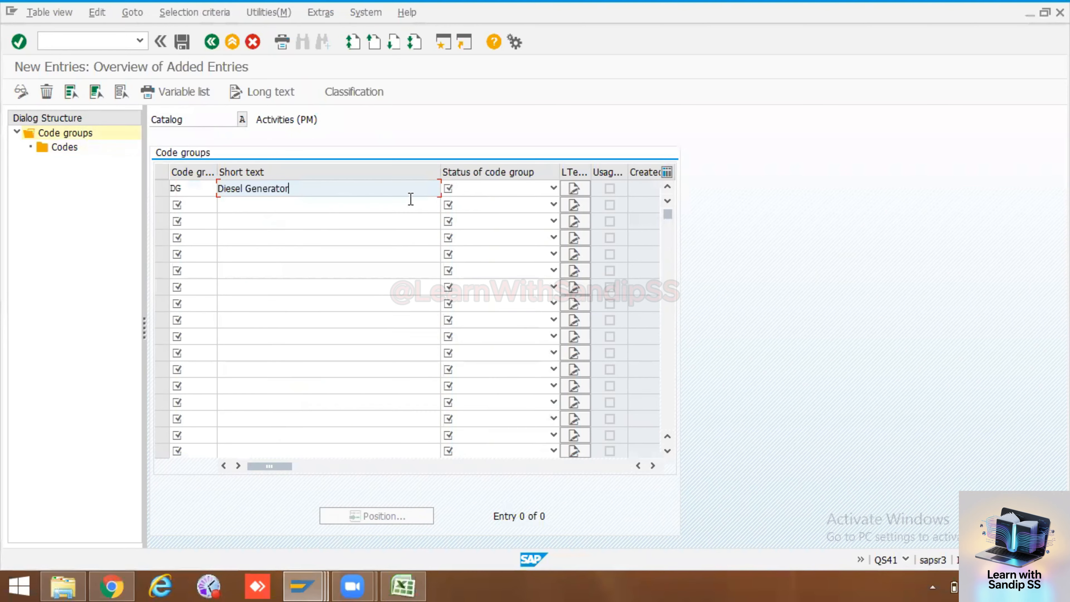
click(474, 192)
click(466, 215)
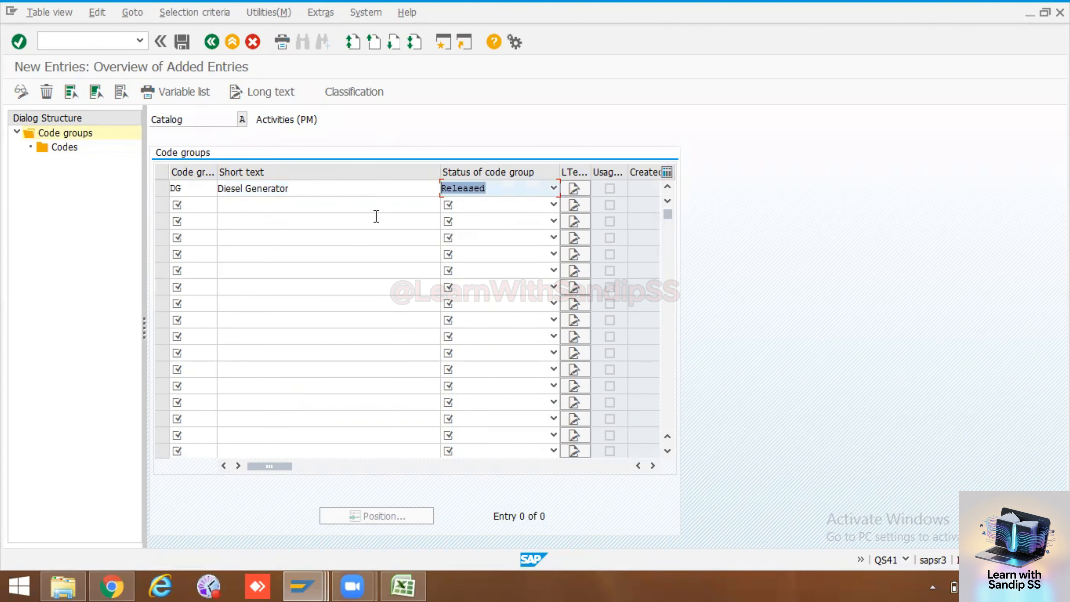
key(Return)
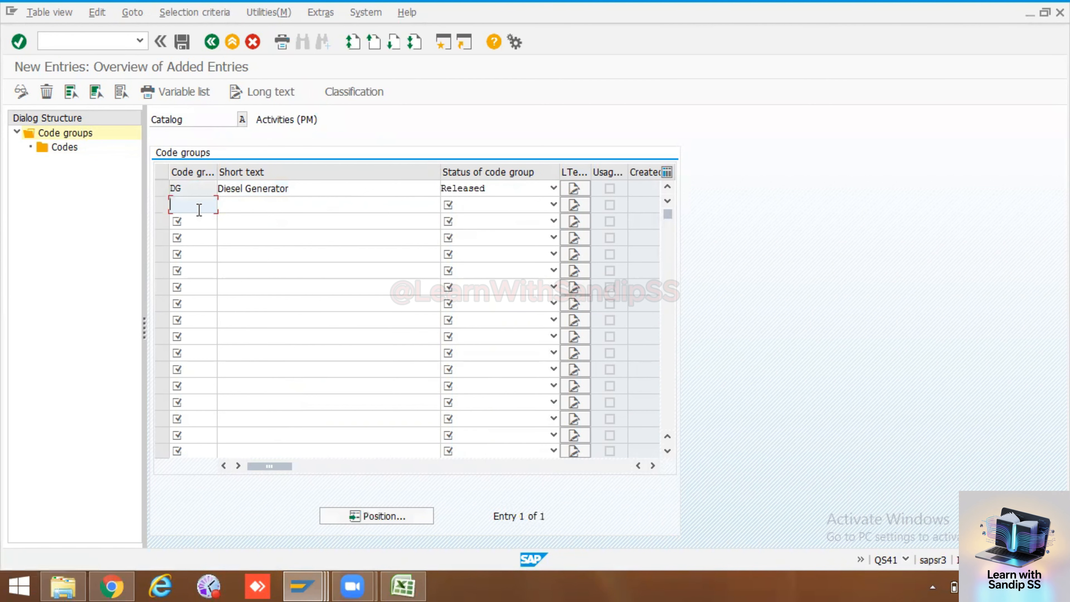
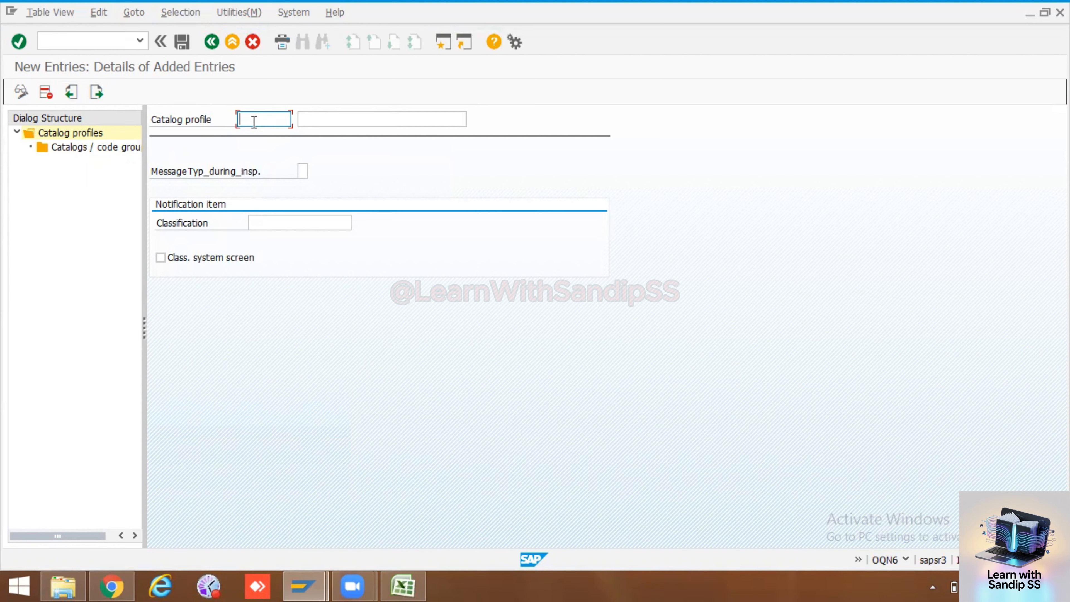
Enter a new catalog profile DG with the description Diesel Generator
text(DG)
click(324, 121)
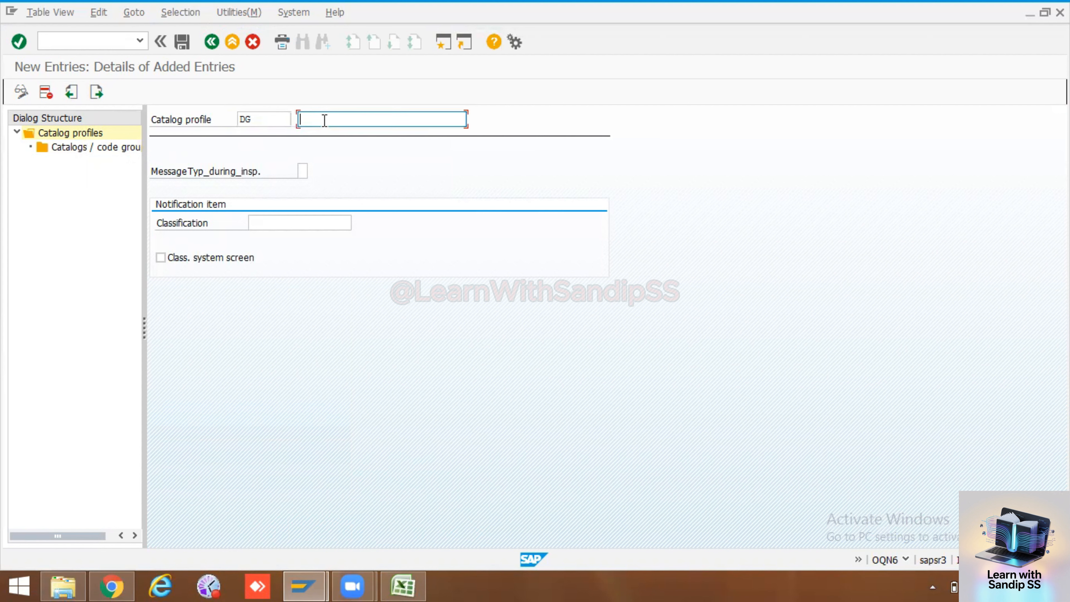
text(Diesel Generator)
key(Return)
Open the catalogs and code groups of profile DG and add new entries for catalogs B, C, 5, 2 and A
click(112, 148)
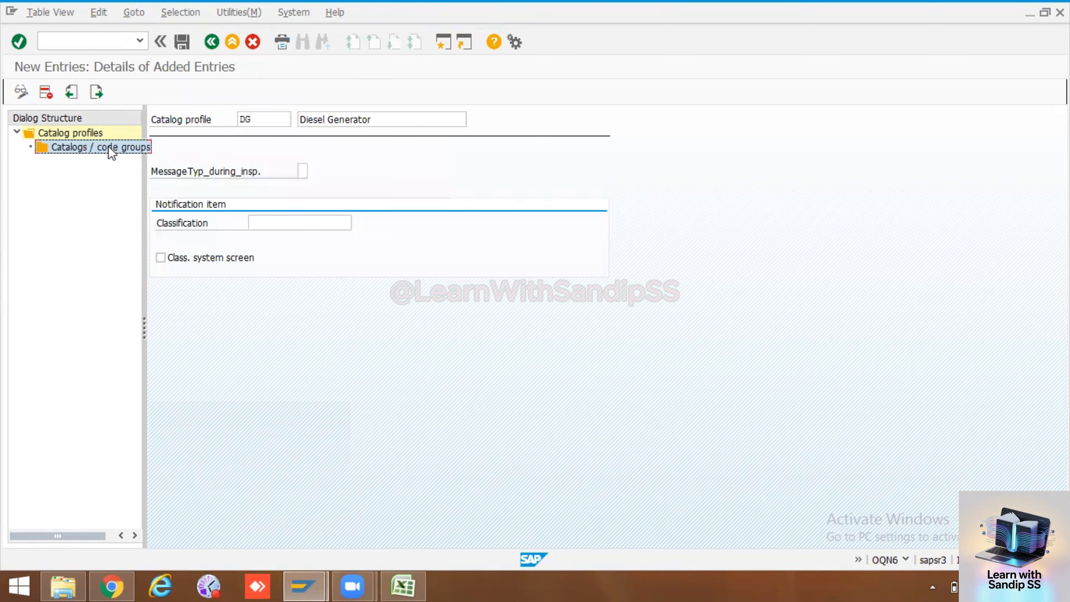
double_click(110, 148)
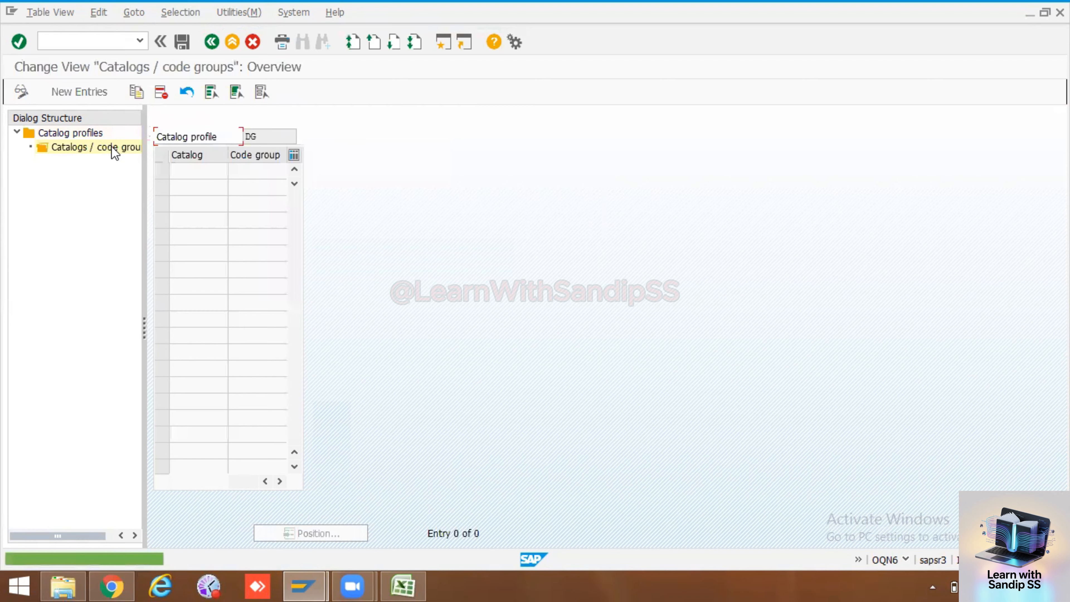
click(84, 92)
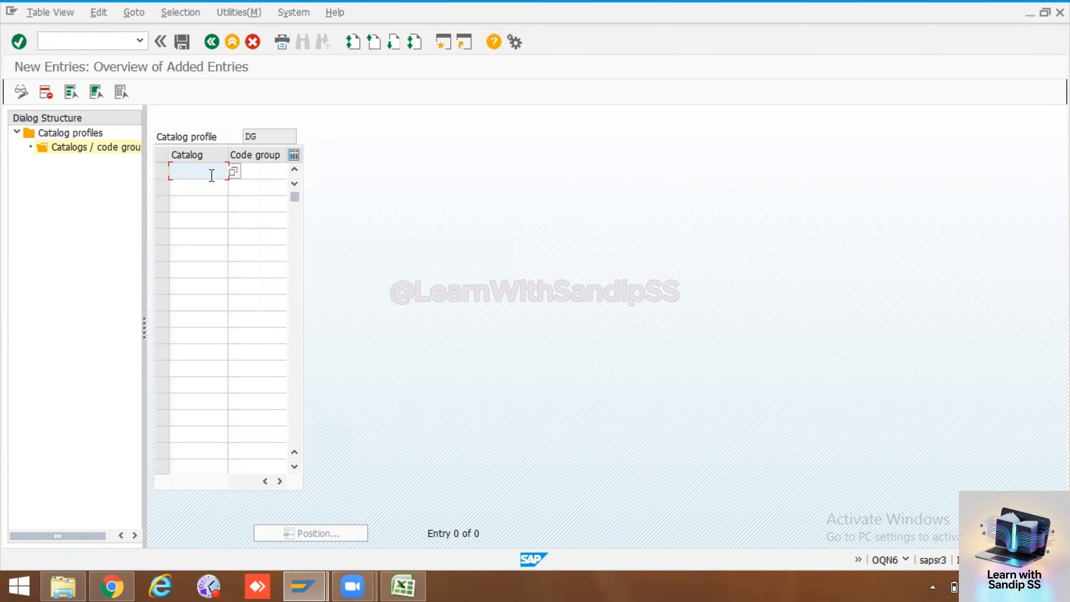
text(B)
click(202, 194)
text(c)
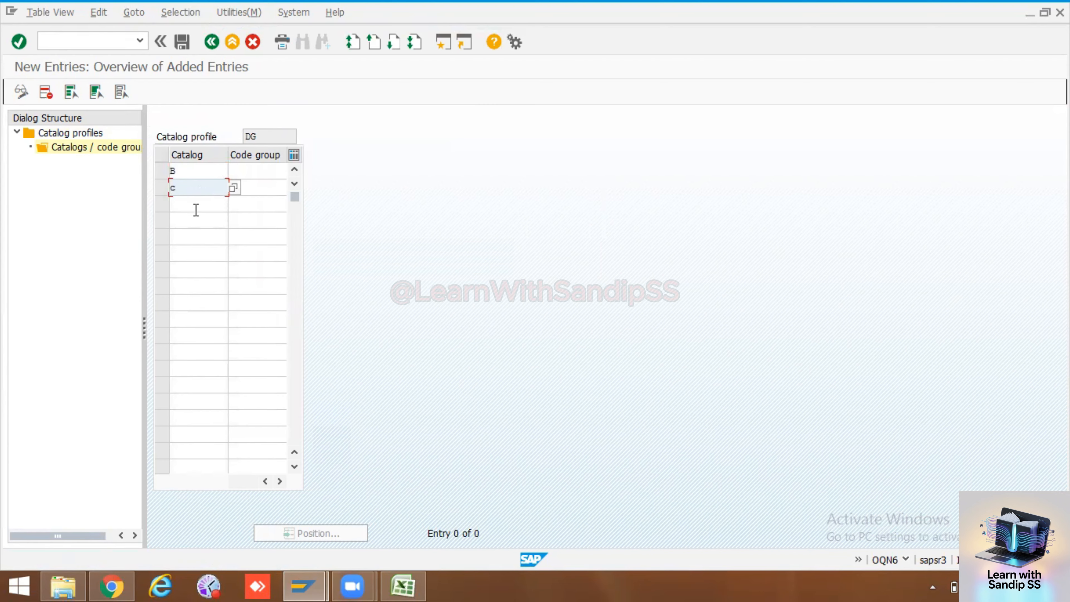
click(196, 209)
text(5)
click(196, 219)
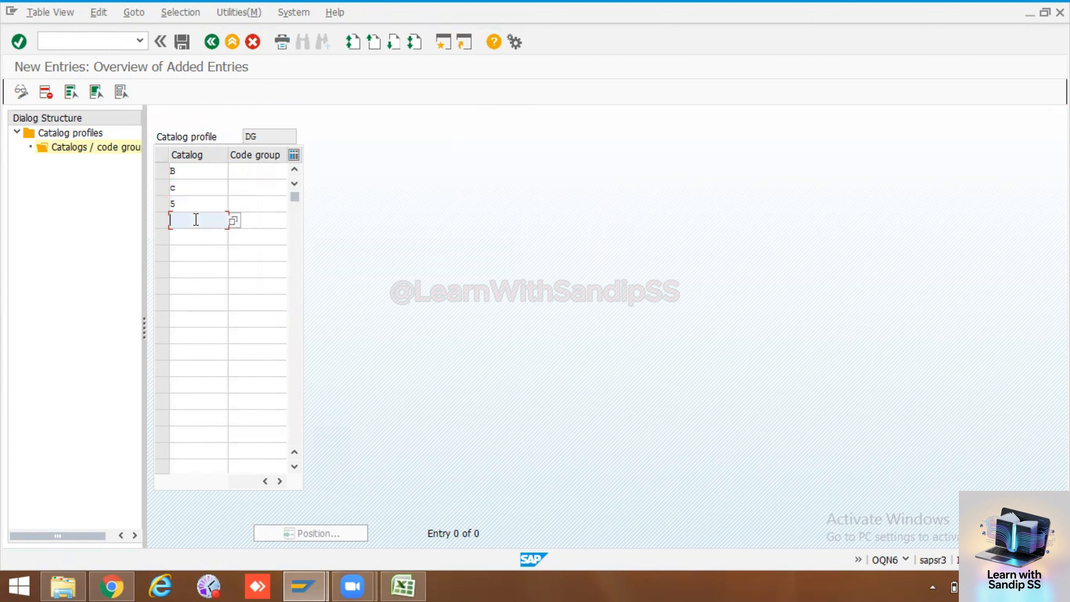
text(2)
click(194, 236)
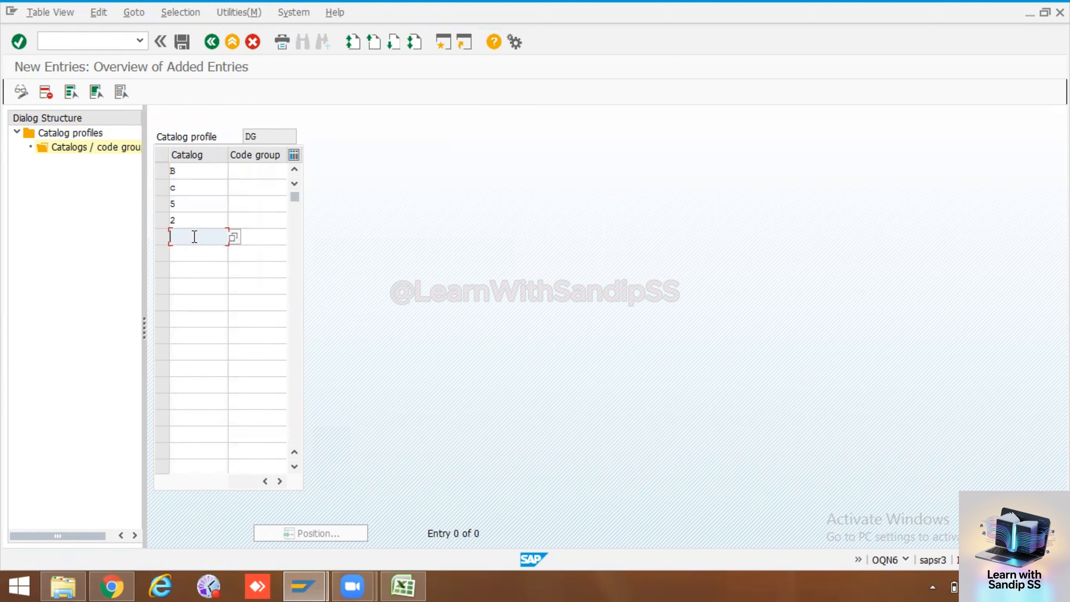
text(a)
Assign code group DG to catalogs B, C, 5, 2 and A and save the profile under the proposed customizing request
click(258, 173)
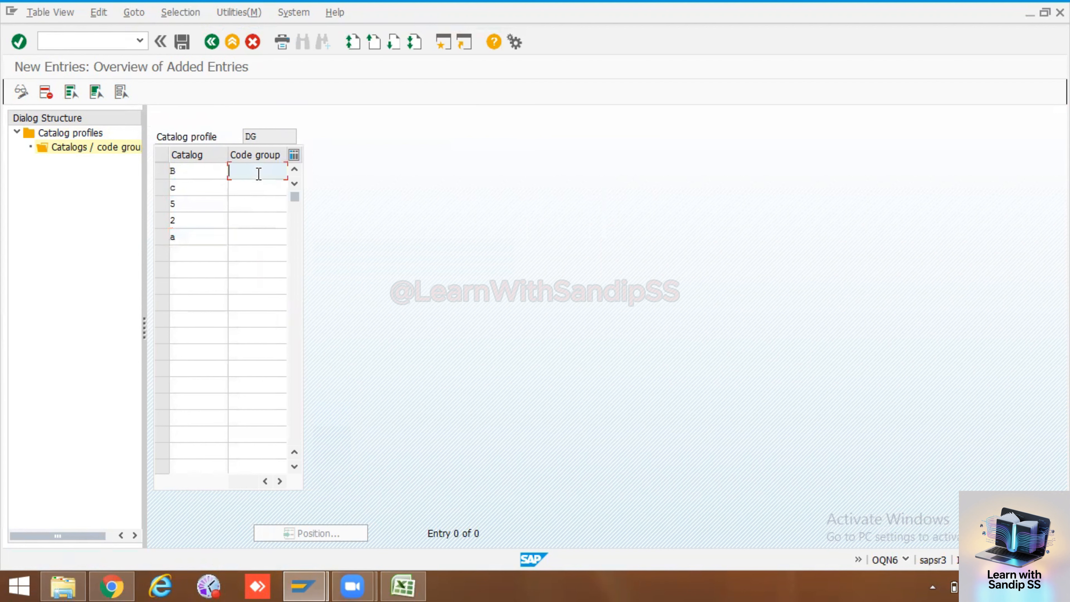
text(DG)
click(251, 193)
text(DG)
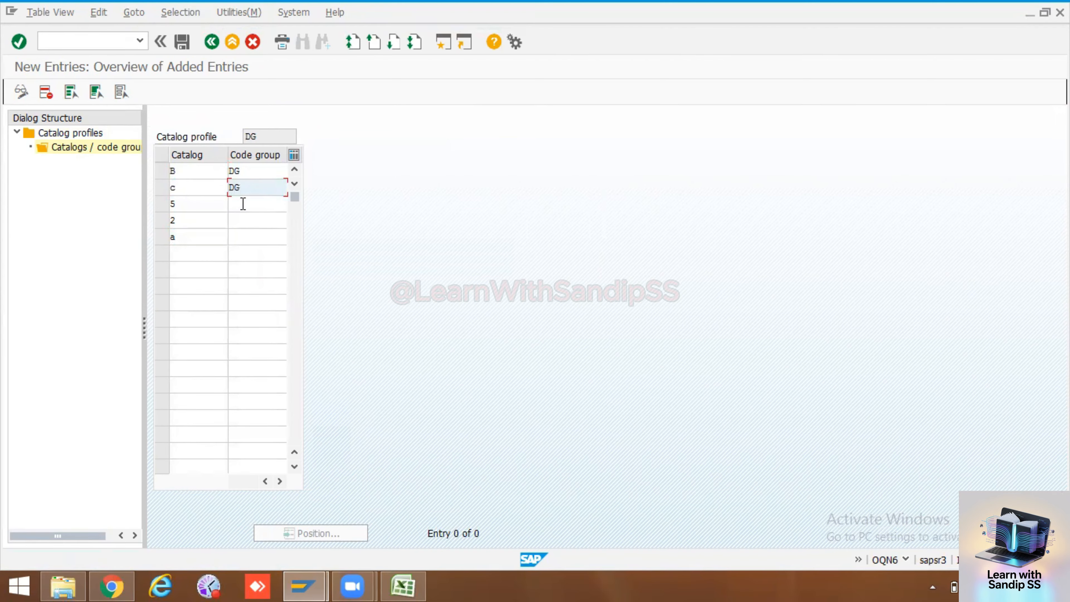
click(243, 204)
text(DG)
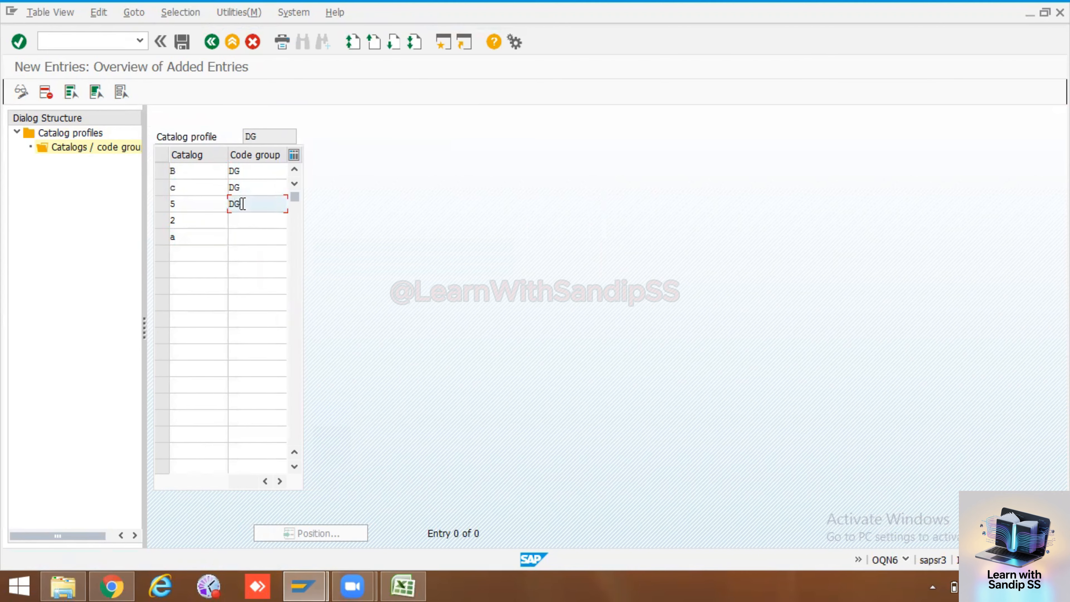
click(243, 217)
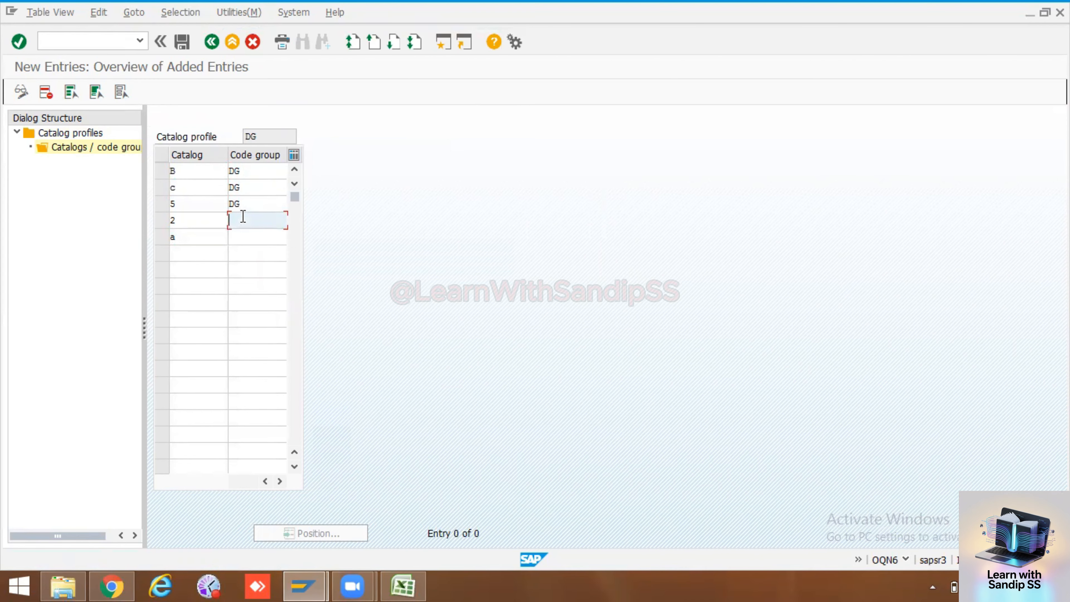
text(DG)
click(241, 239)
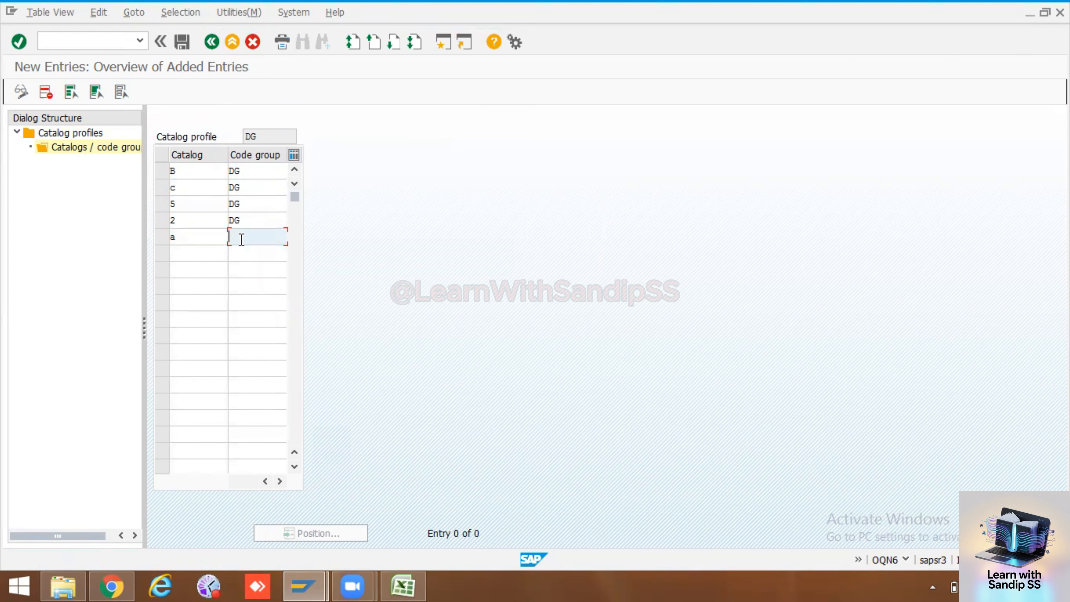
text(DG)
key(Return)
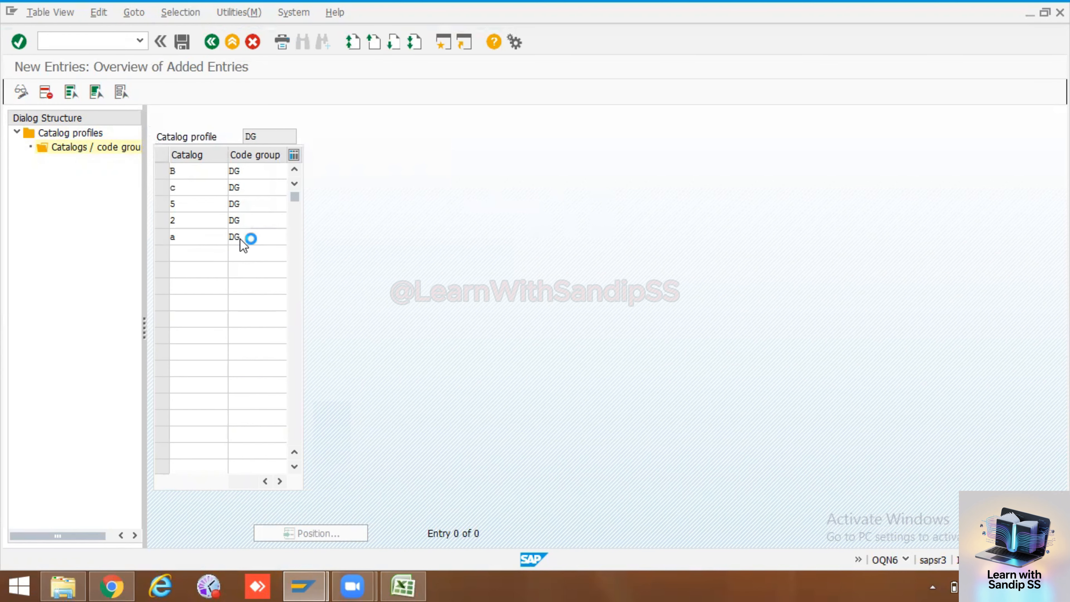
click(182, 42)
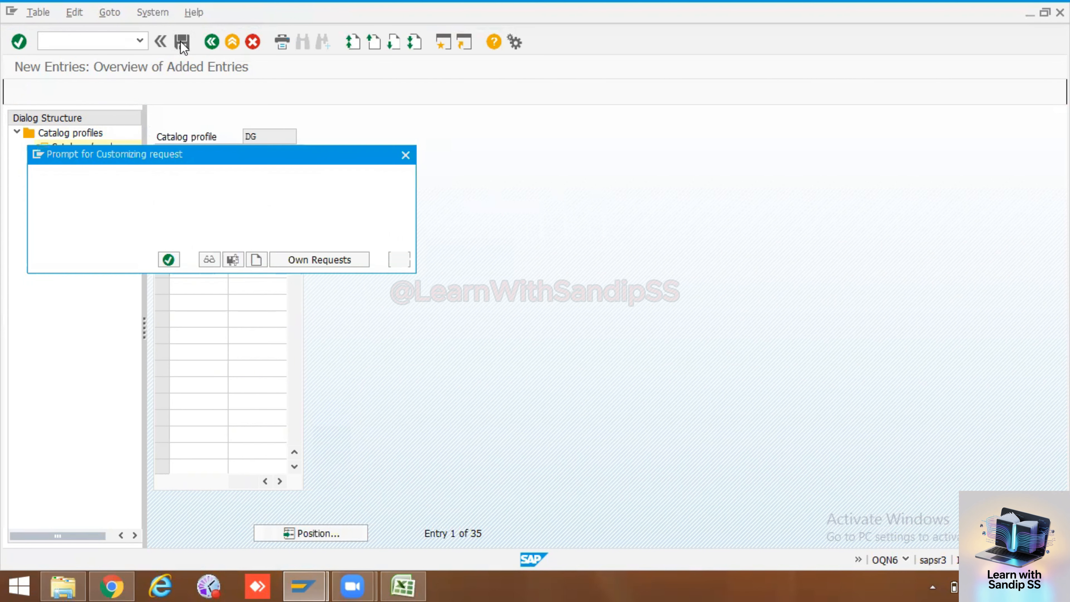
click(169, 260)
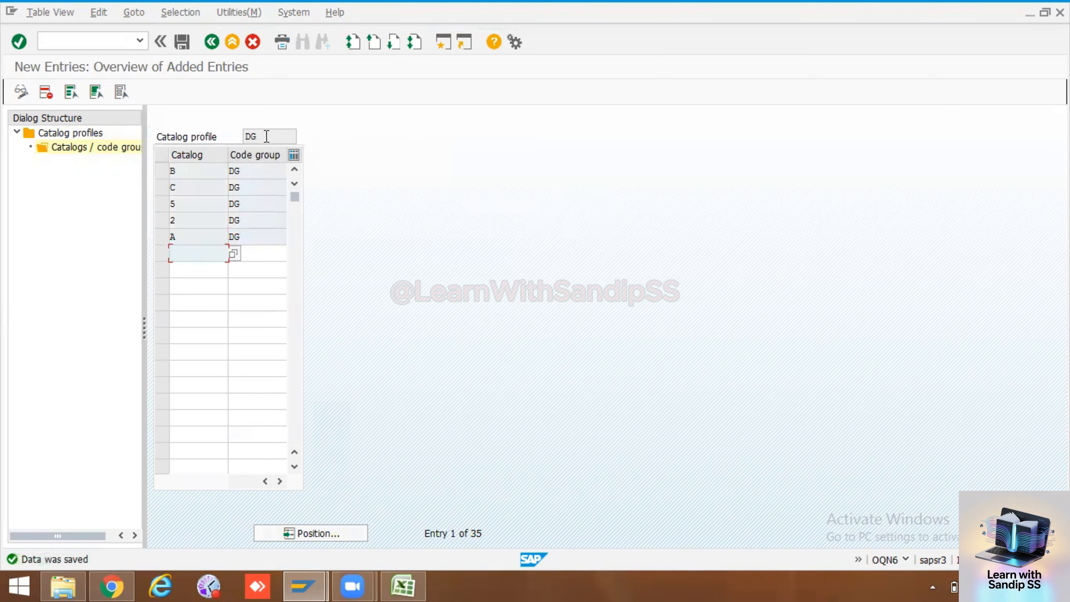
Leave the catalog profile customizing and return to the SAP Easy Access screen
double_click(241, 134)
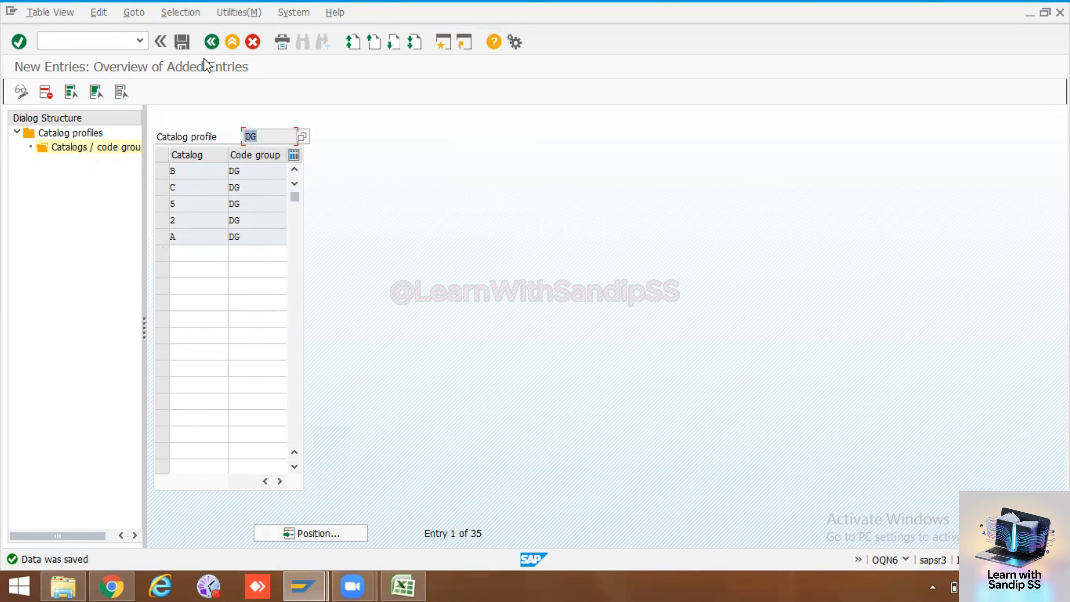
click(207, 43)
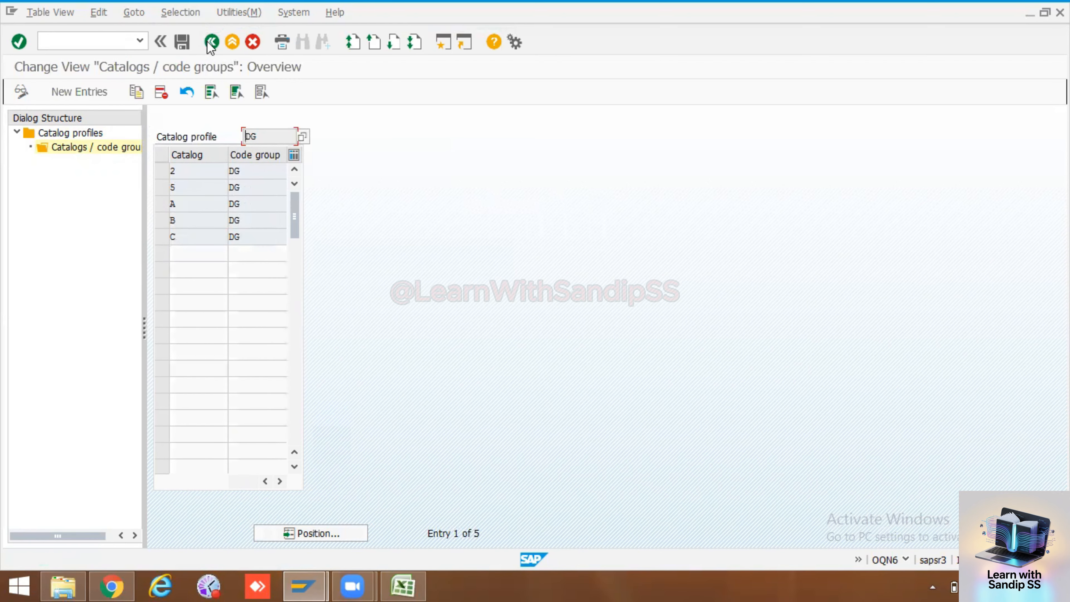
click(211, 42)
click(212, 44)
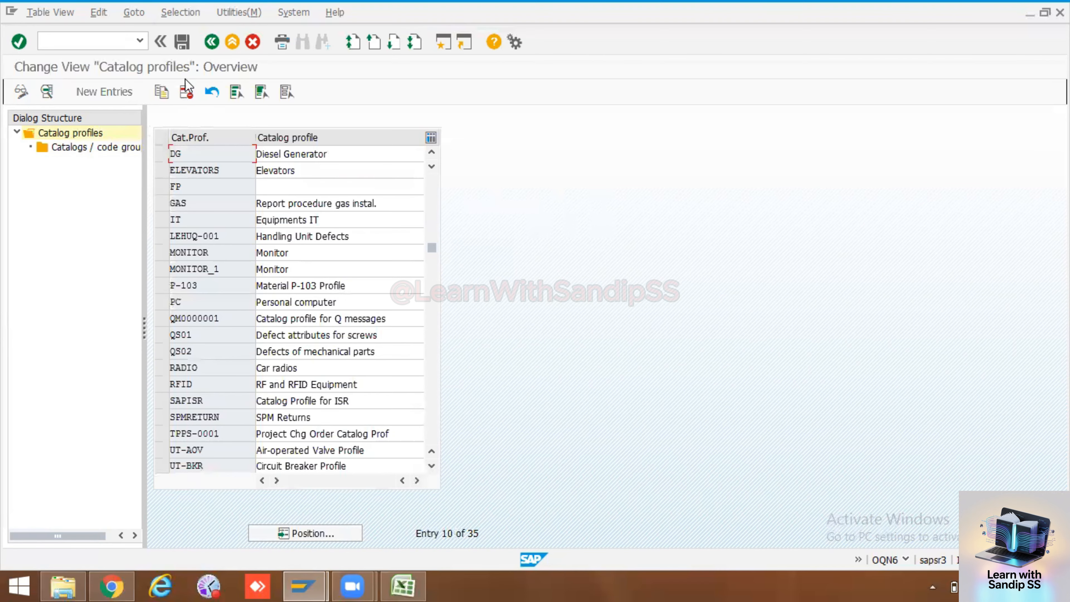
click(185, 43)
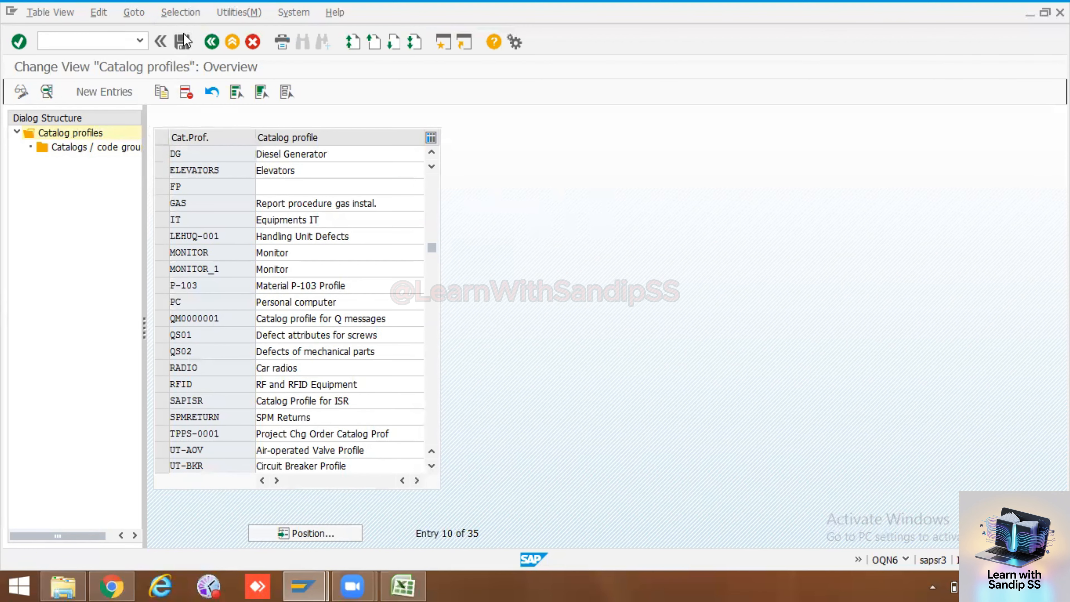
click(211, 42)
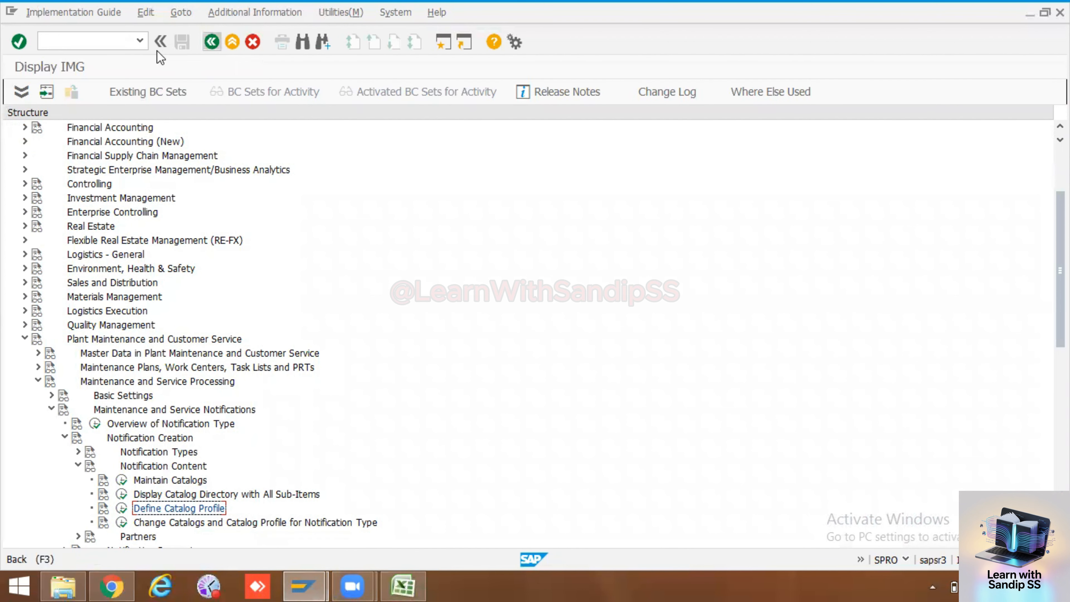
click(212, 42)
click(211, 42)
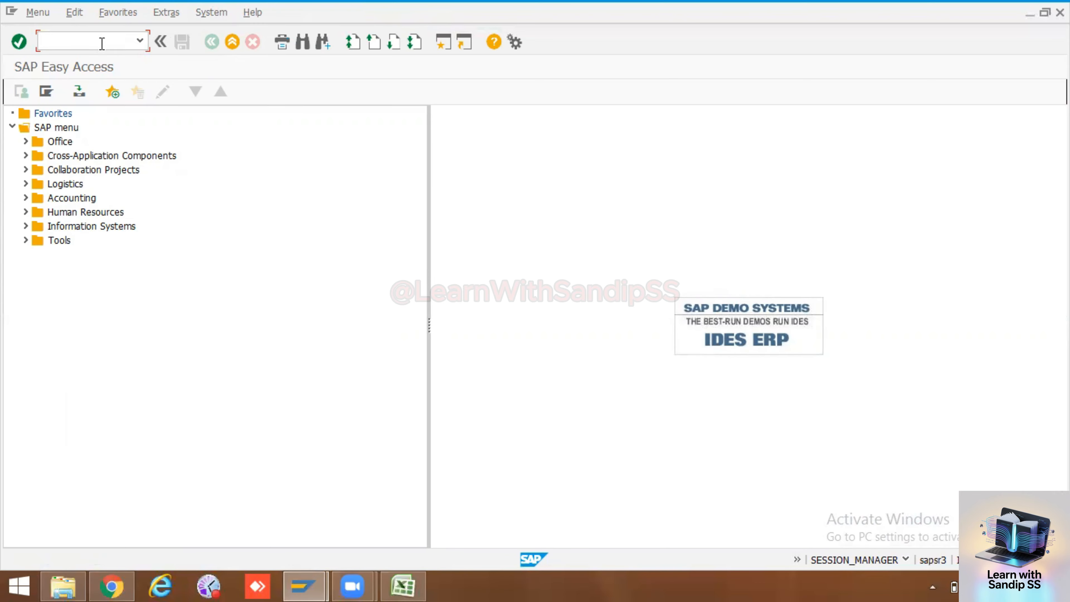
Start transaction IE02 and open the DG SET equipment 10006583 for changing
text(ie02)
key(Return)
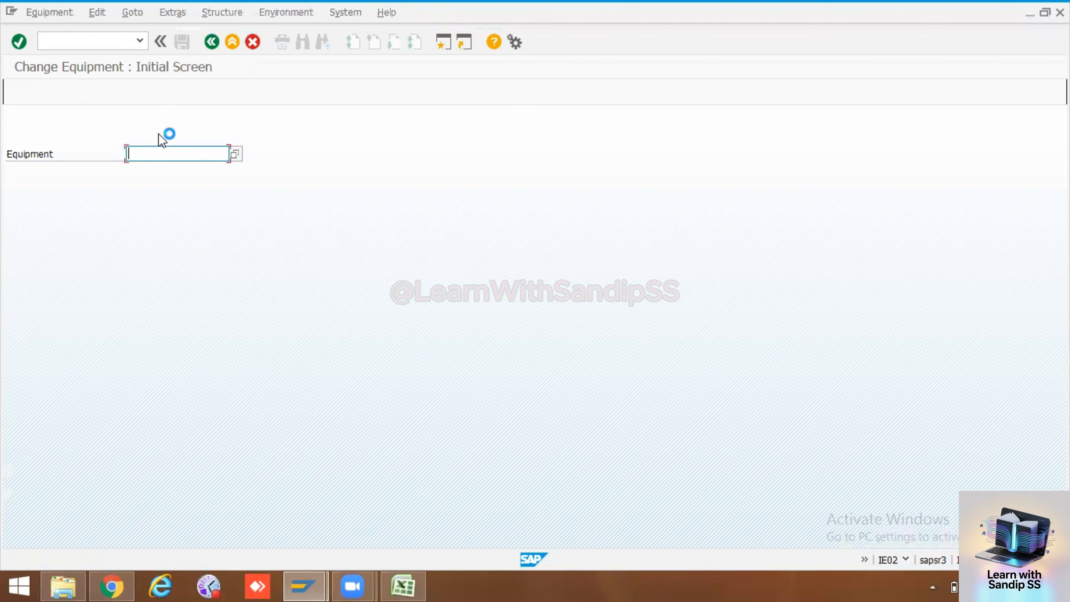
click(162, 152)
click(160, 165)
key(Return)
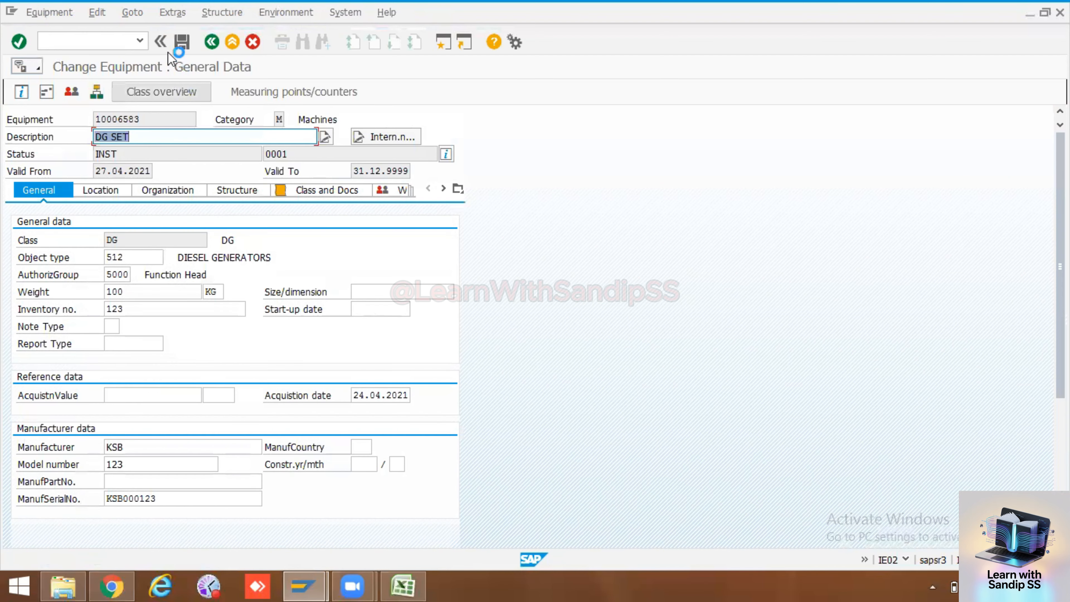
click(132, 12)
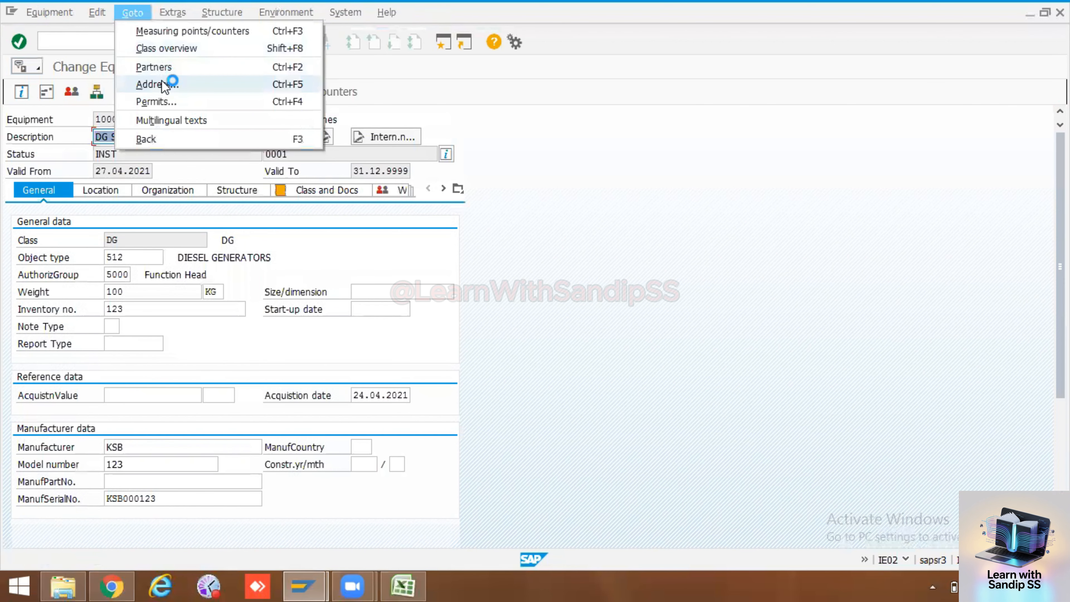
click(163, 100)
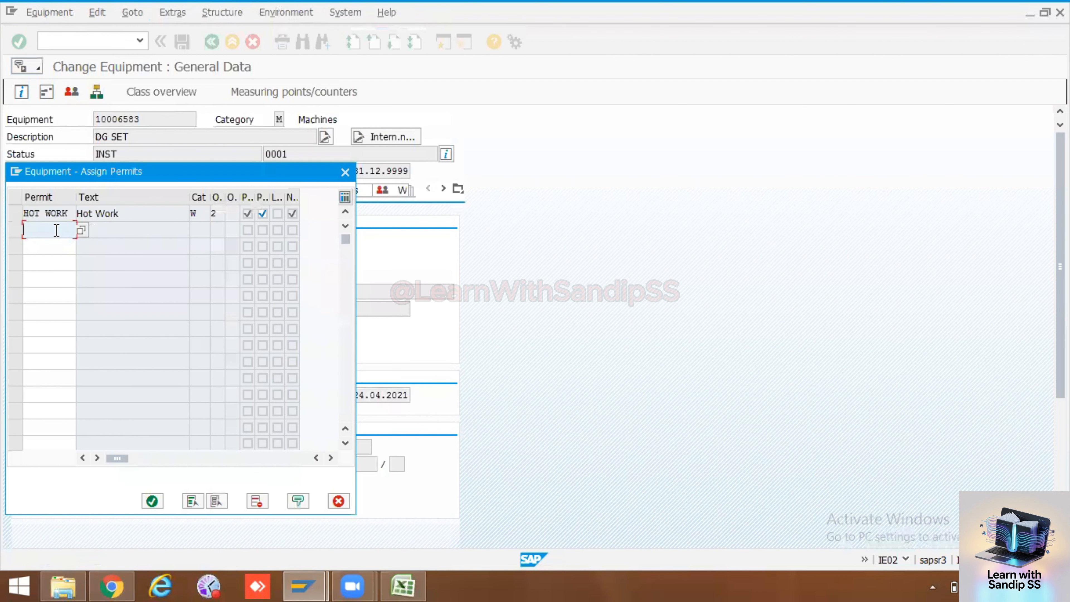
click(338, 500)
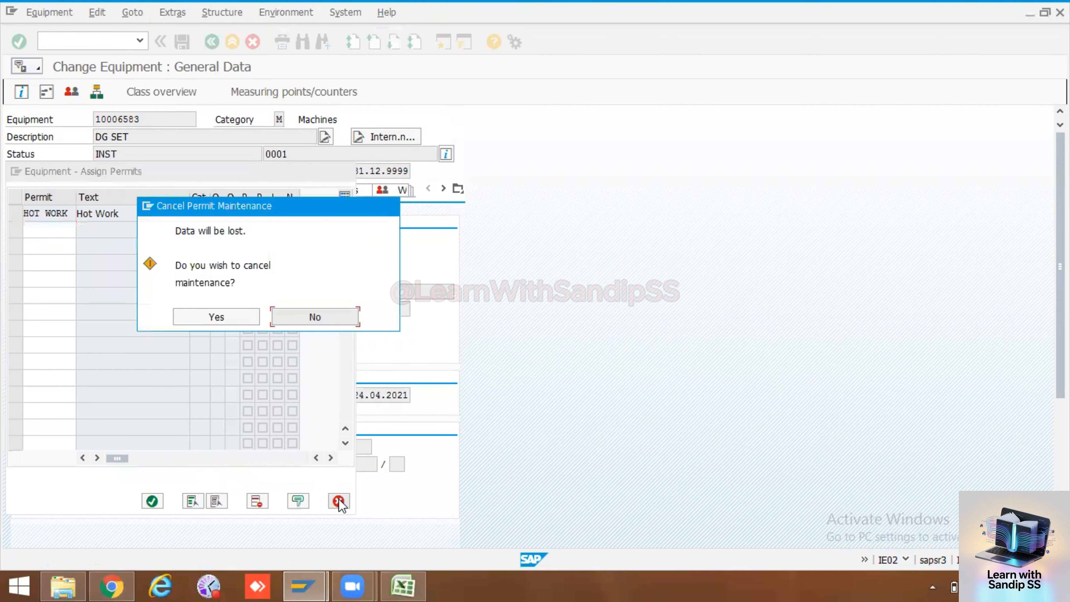
click(244, 318)
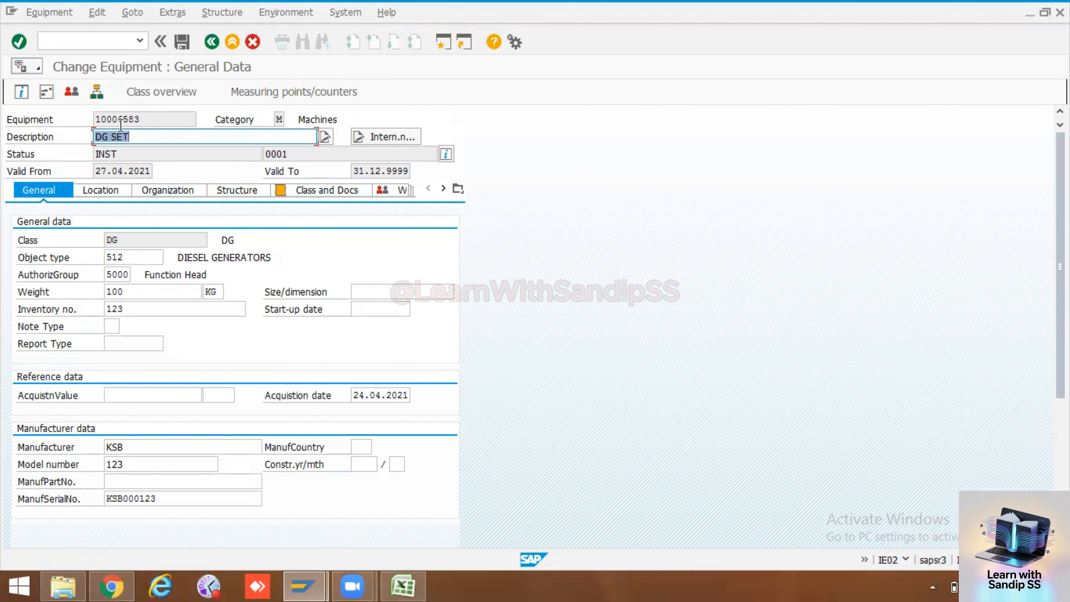
Choose catalog profile DG (Diesel Generator) from the value list in the responsibilities of the equipment's organization data
drag(152, 120, 95, 116)
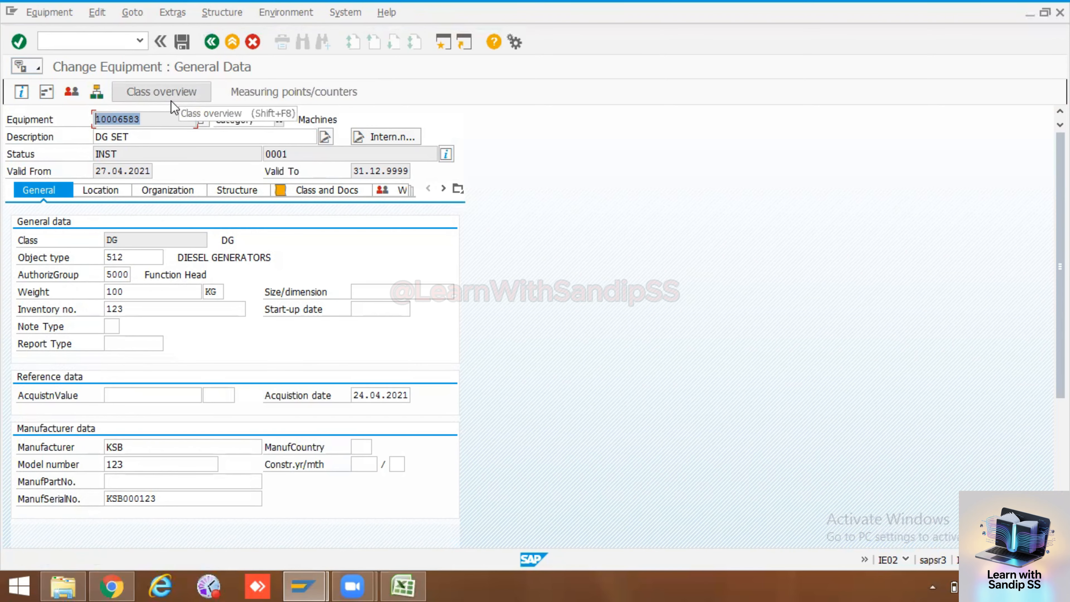
click(176, 191)
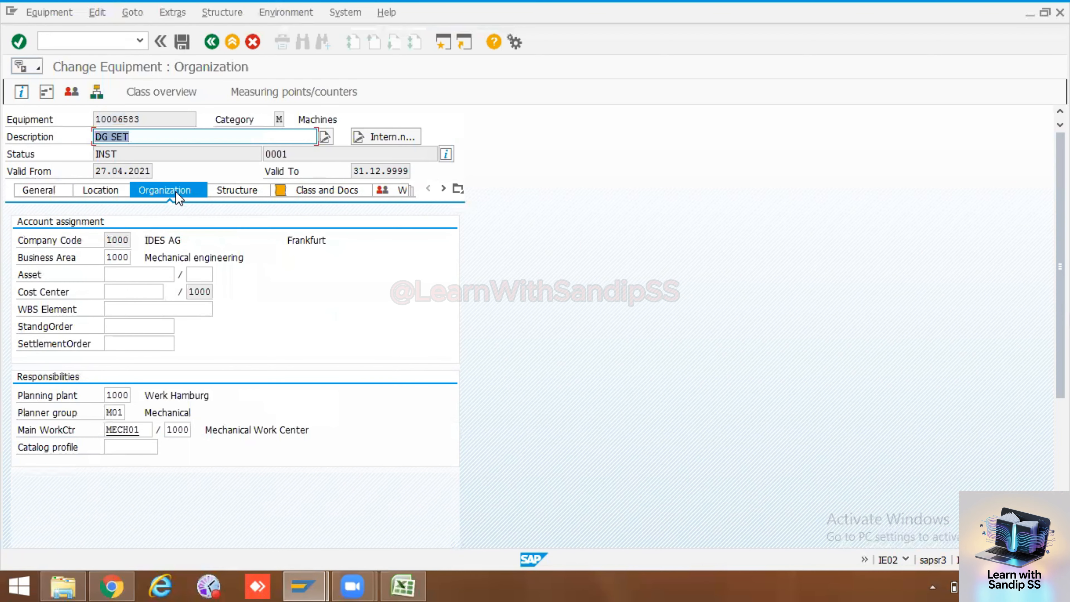
click(126, 451)
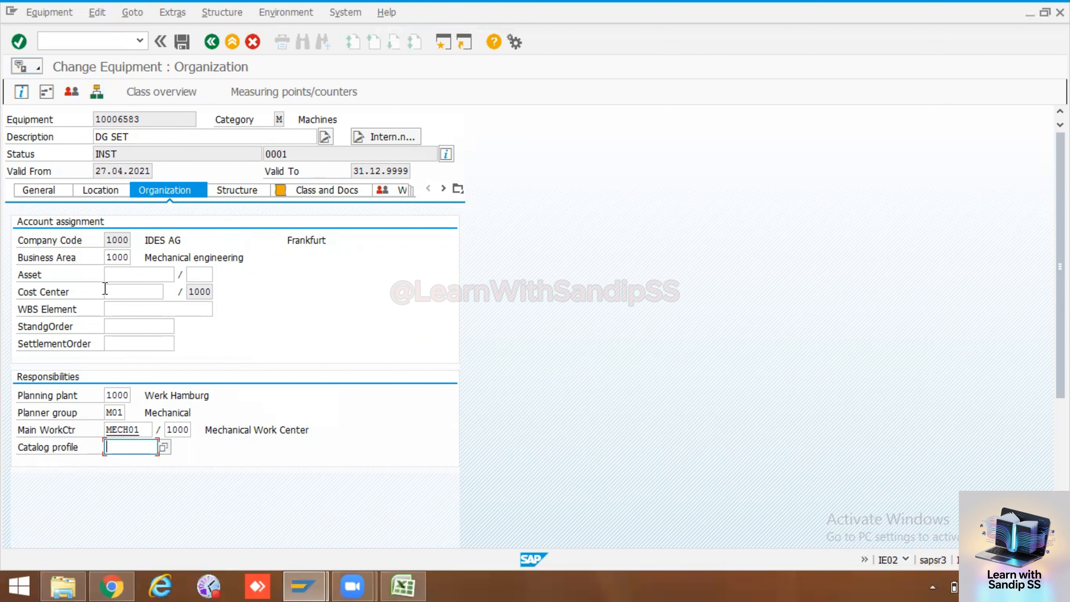
click(162, 447)
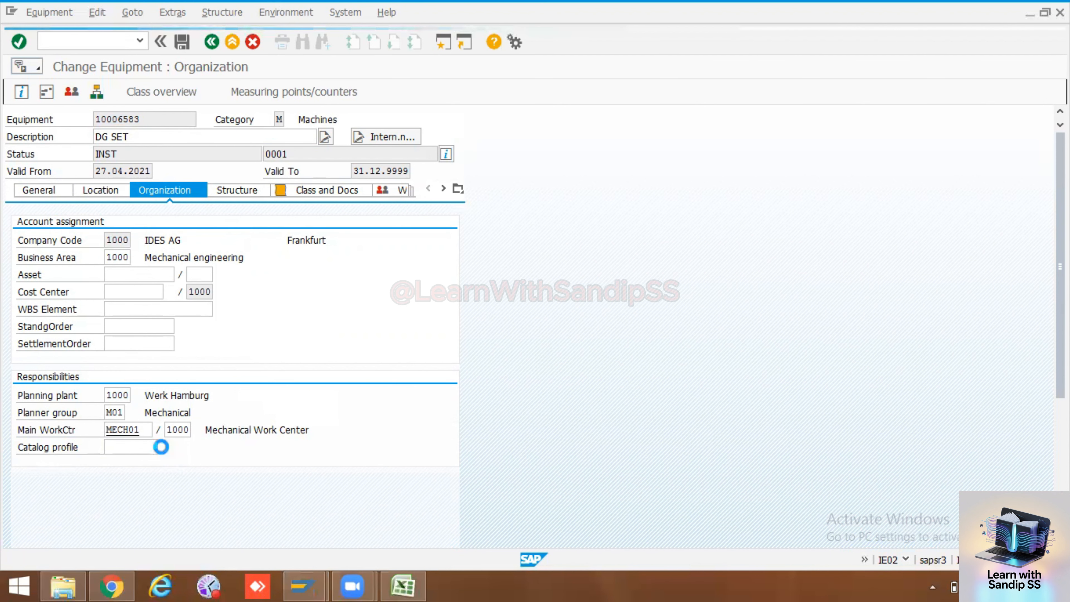
scroll(130, 438, down, 4)
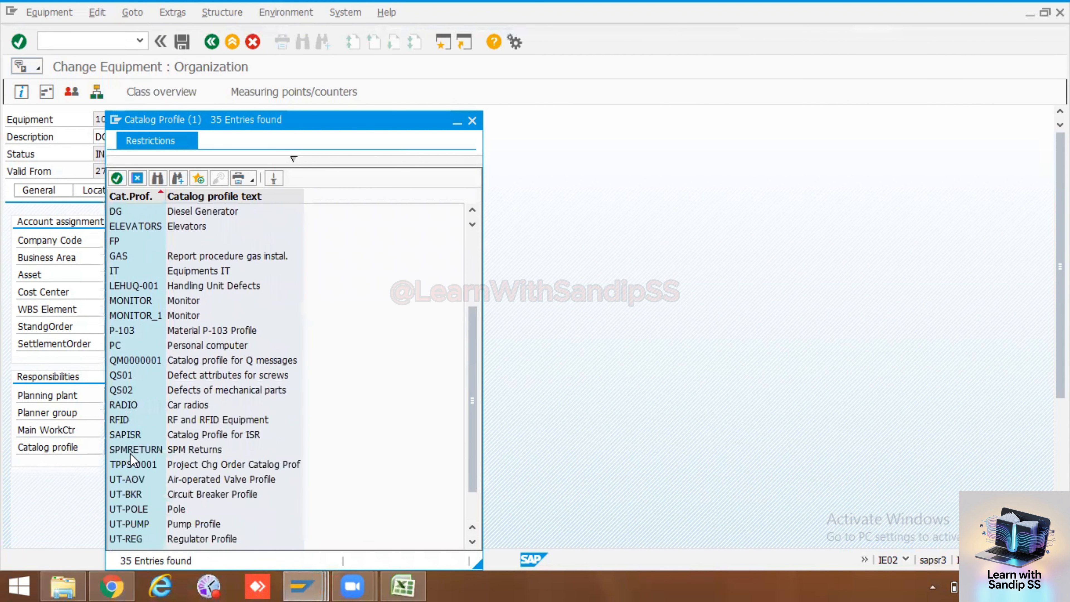
scroll(131, 454, up, 4)
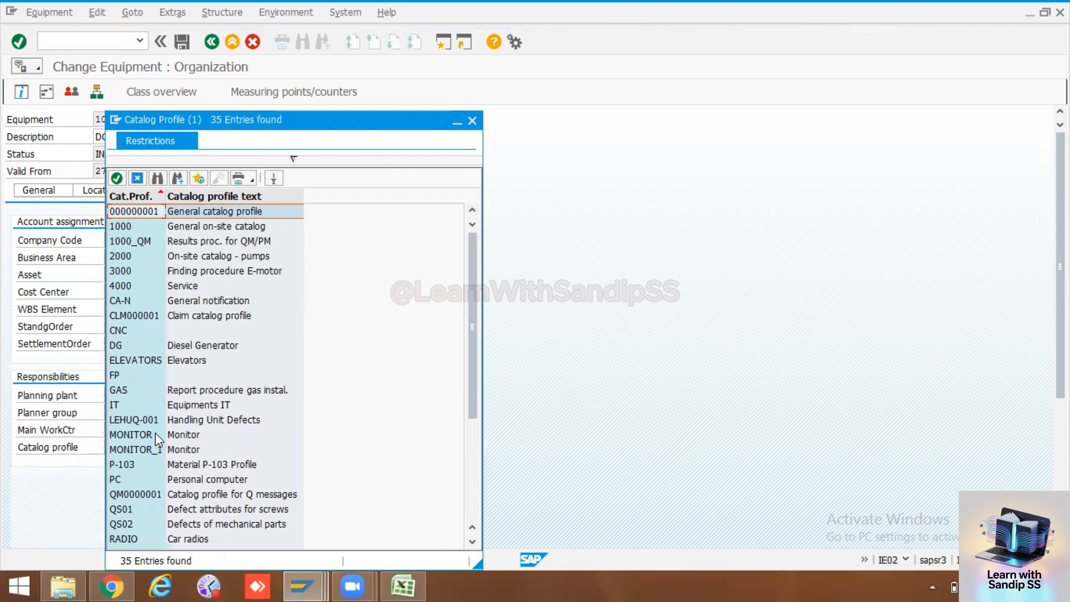
scroll(155, 433, down, 4)
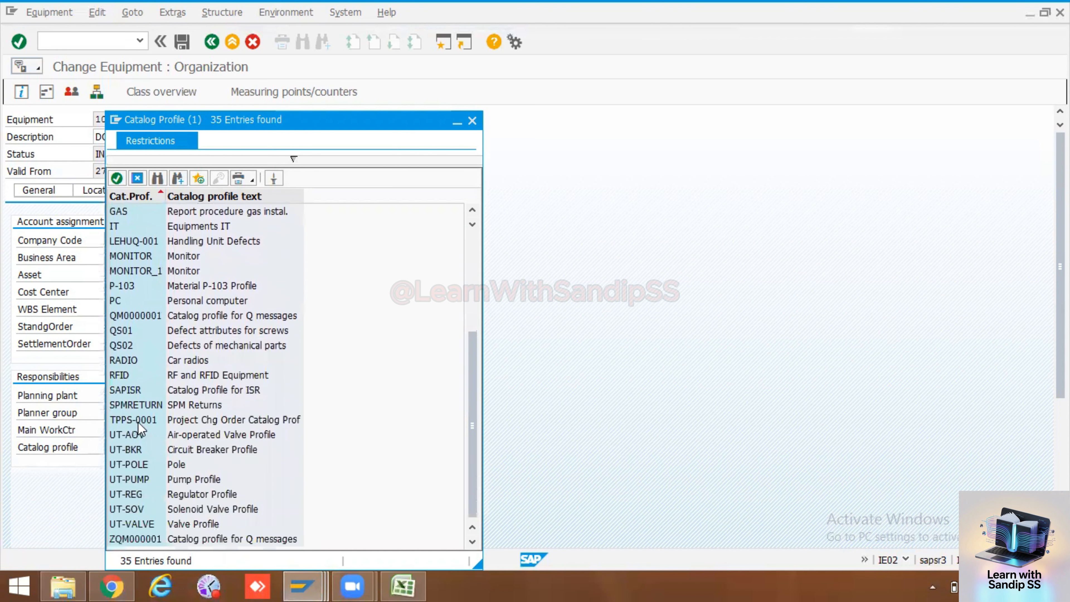
scroll(137, 417, up, 4)
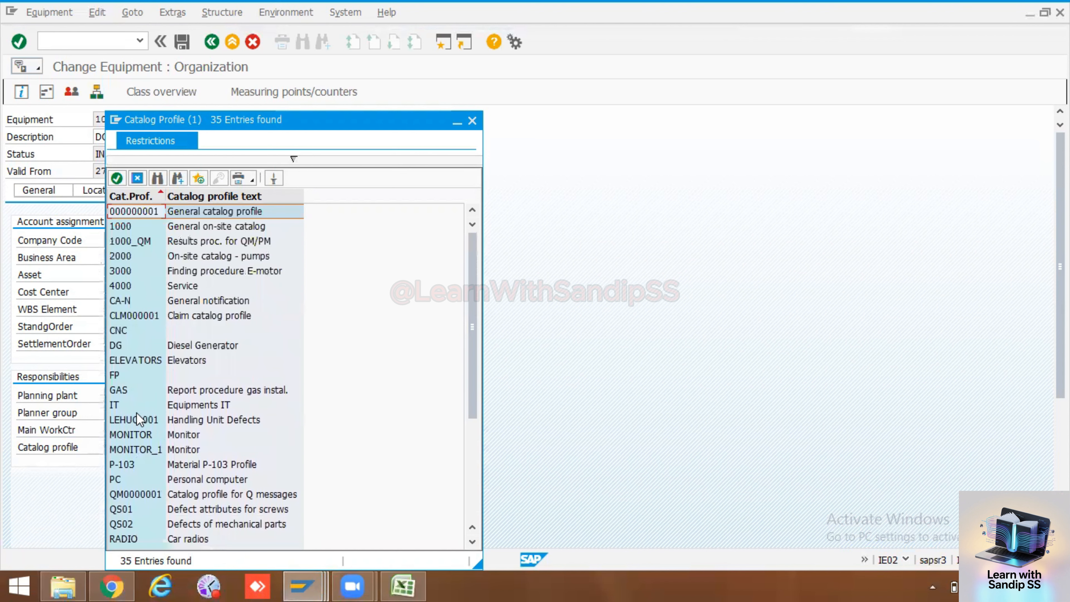
double_click(114, 344)
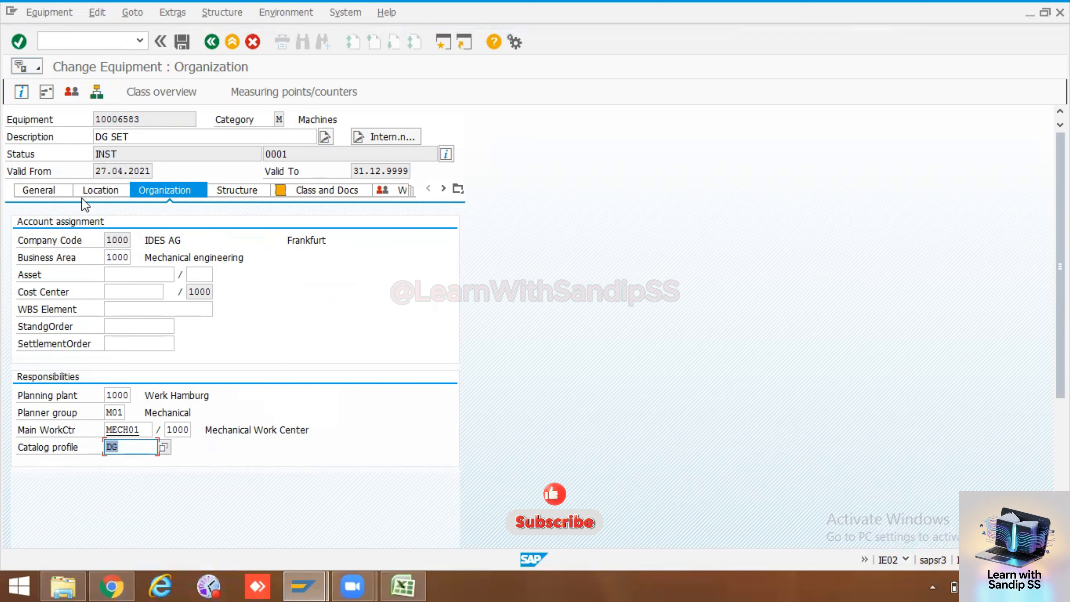
Save the DG SET equipment with its catalog profile assignment
drag(156, 121, 95, 121)
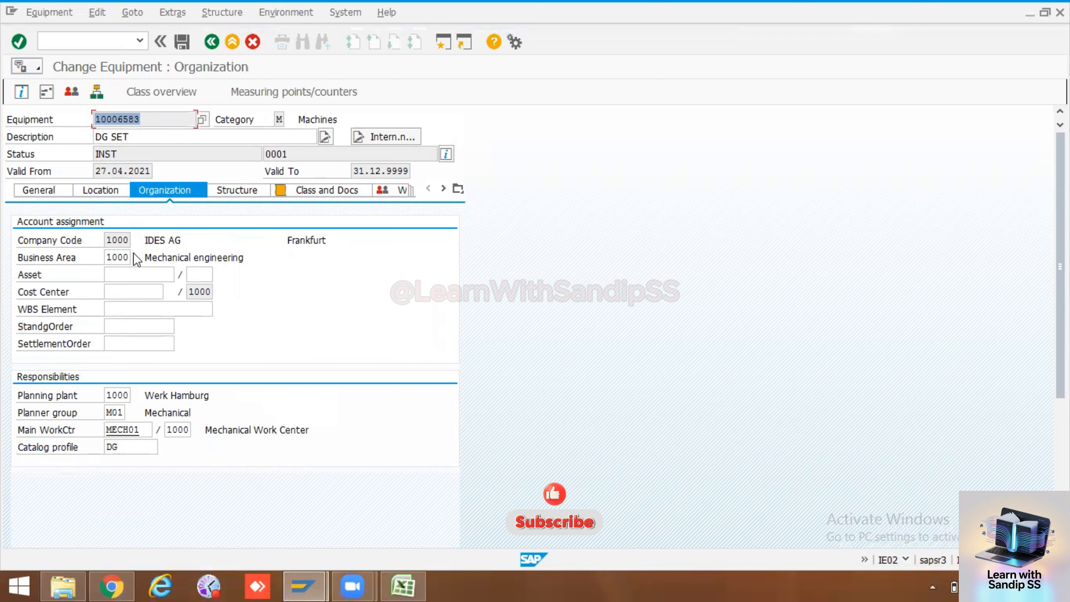
click(135, 448)
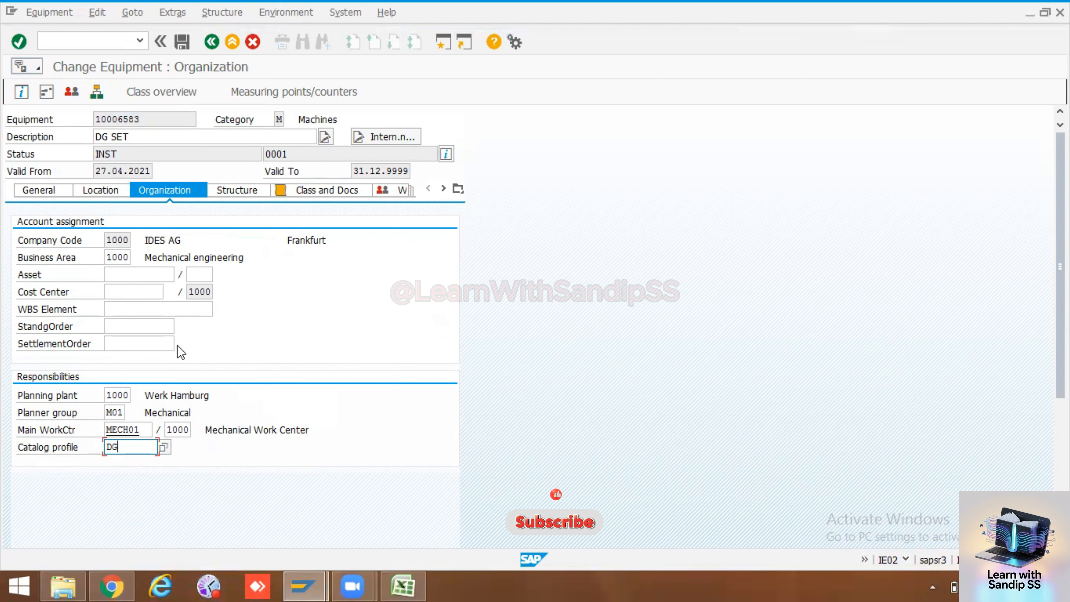
click(181, 41)
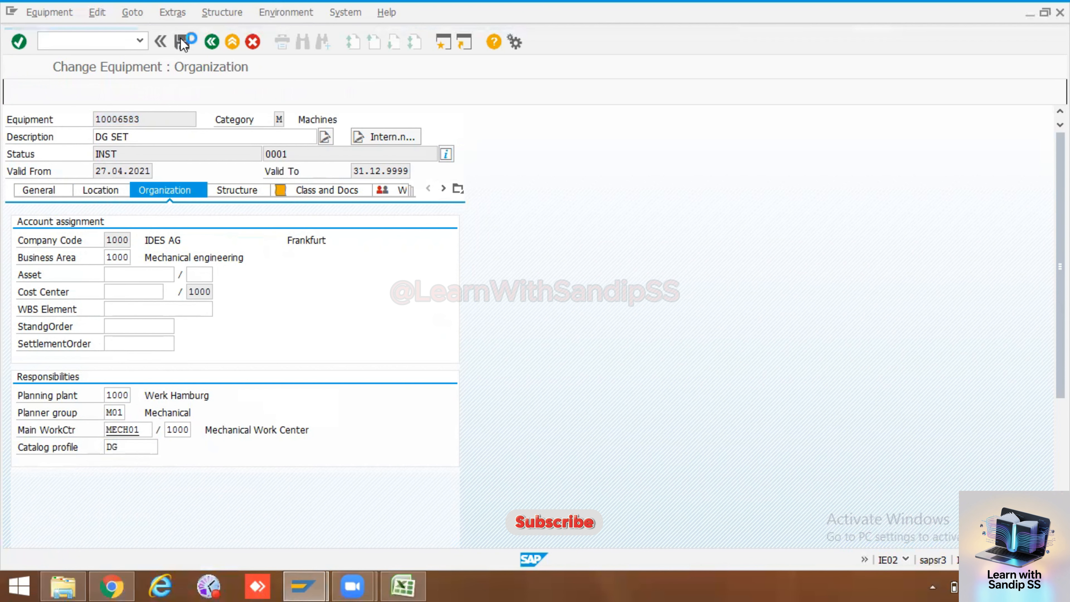
Reopen equipment 10006583 for changing and check the catalog profile in its organization data
key(Return)
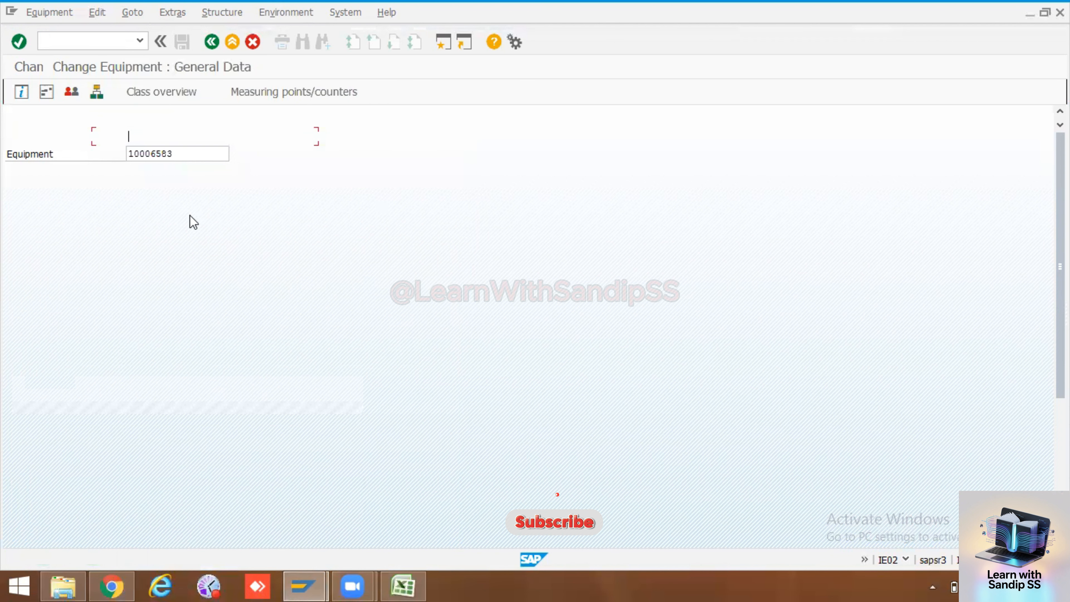
click(180, 197)
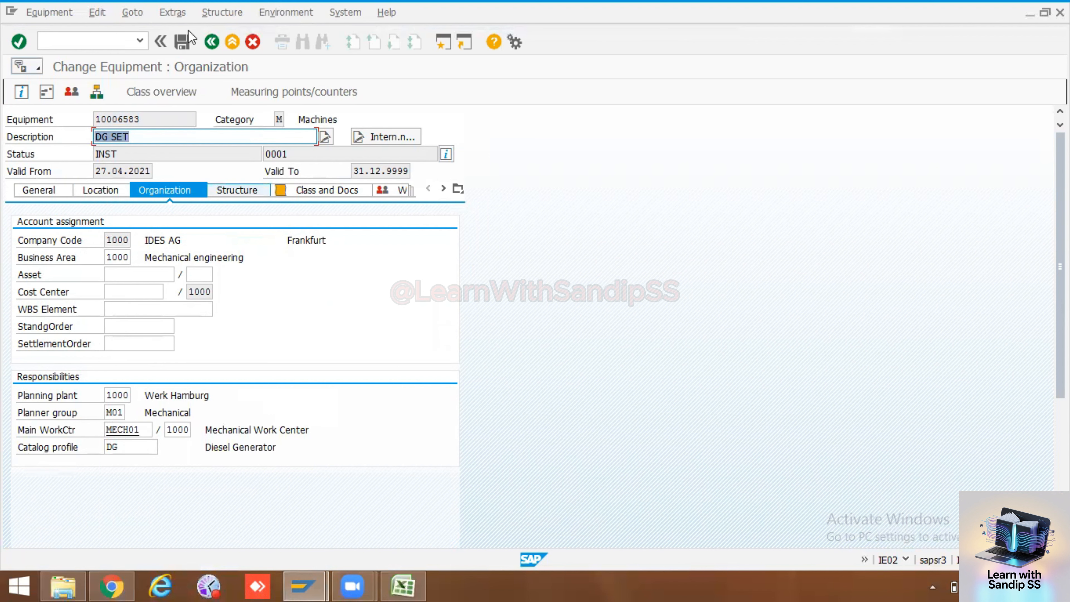
double_click(160, 120)
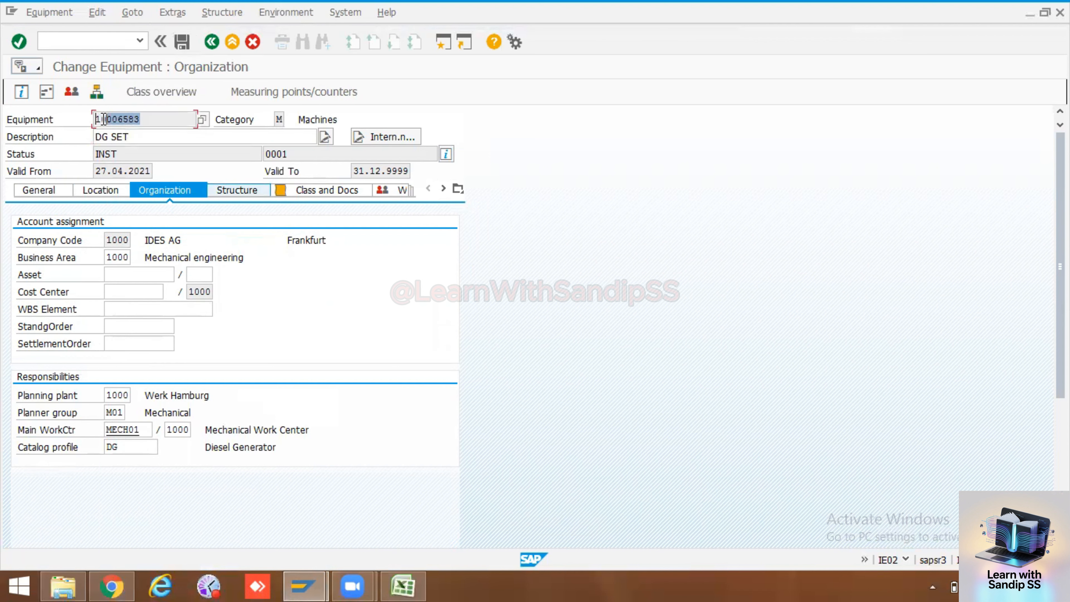